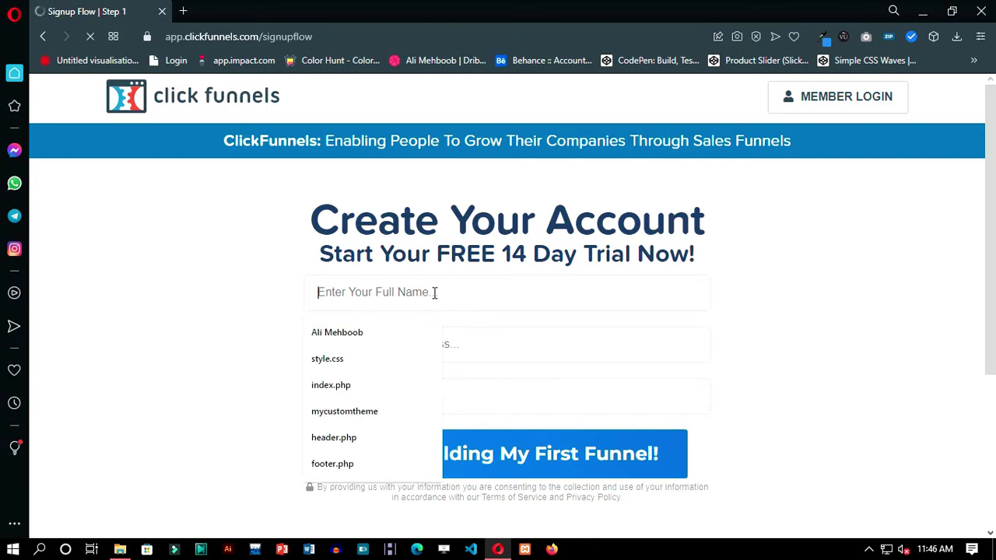
Step: Enter the full name, e-mail address and account password, and submit the free 14-day trial sign-up
{"action": "left_click", "coordinate": [413, 331]}
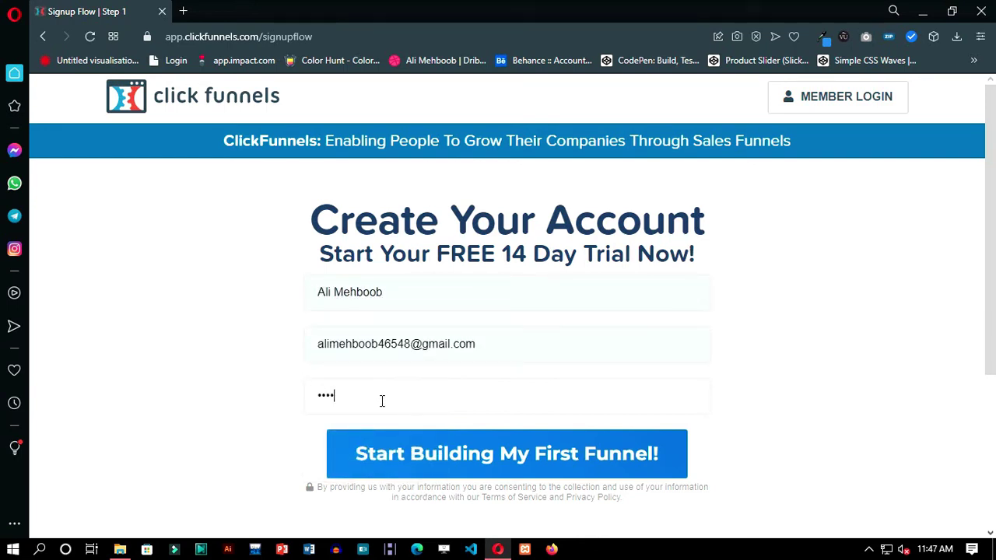
{"action": "left_click", "coordinate": [405, 444]}
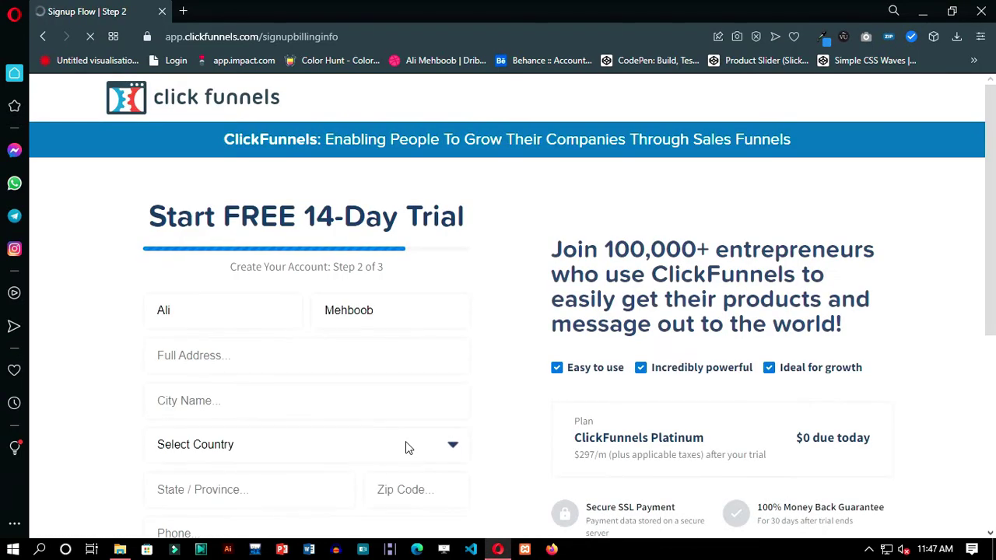
Step: Review the billing form's address, phone and card fields along with the ClickFunnels Platinum trial terms
{"action": "scroll", "coordinate": [239, 363], "scroll_direction": "down", "scroll_amount": 1}
{"action": "scroll", "coordinate": [240, 363], "scroll_direction": "down", "scroll_amount": 2}
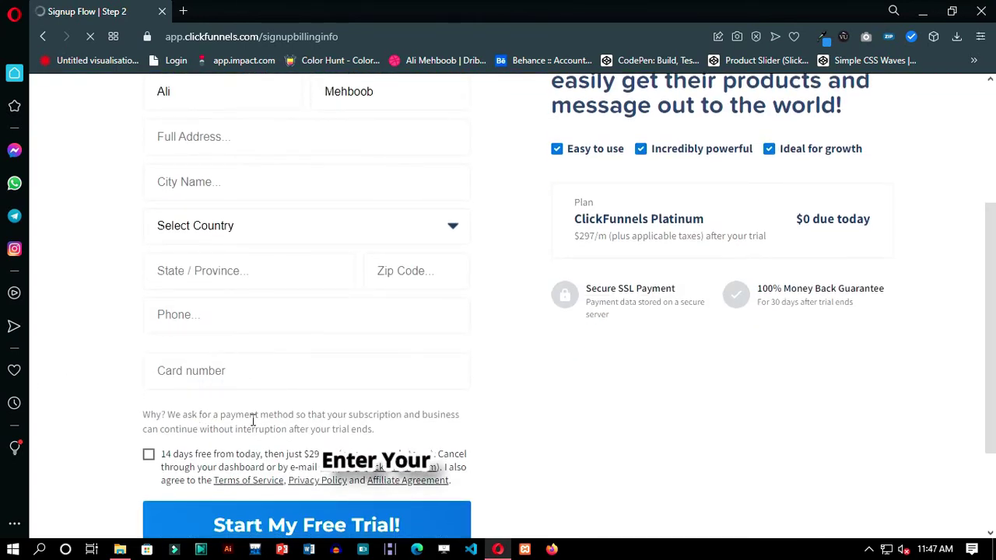
{"action": "scroll", "coordinate": [198, 414], "scroll_direction": "down", "scroll_amount": 1}
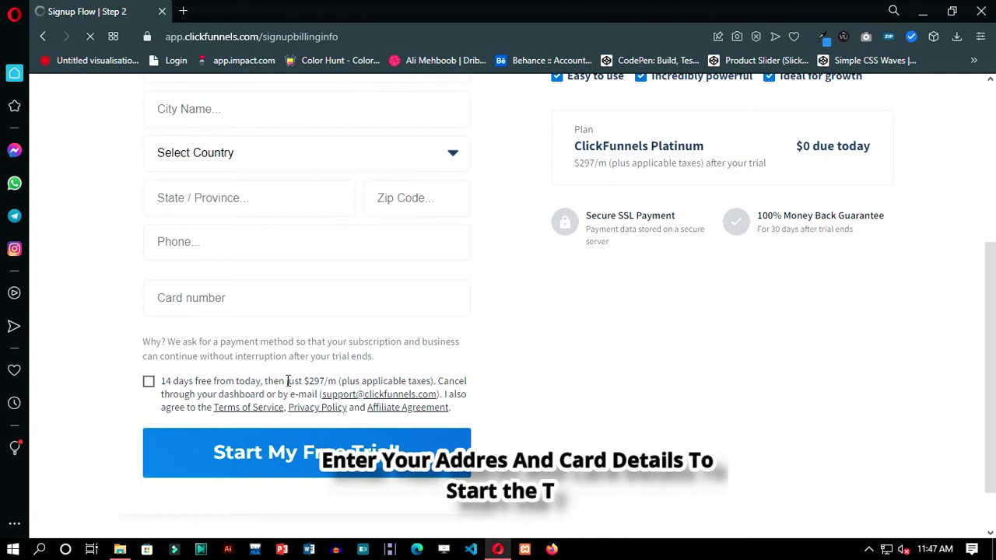
{"action": "scroll", "coordinate": [652, 362], "scroll_direction": "up", "scroll_amount": 2}
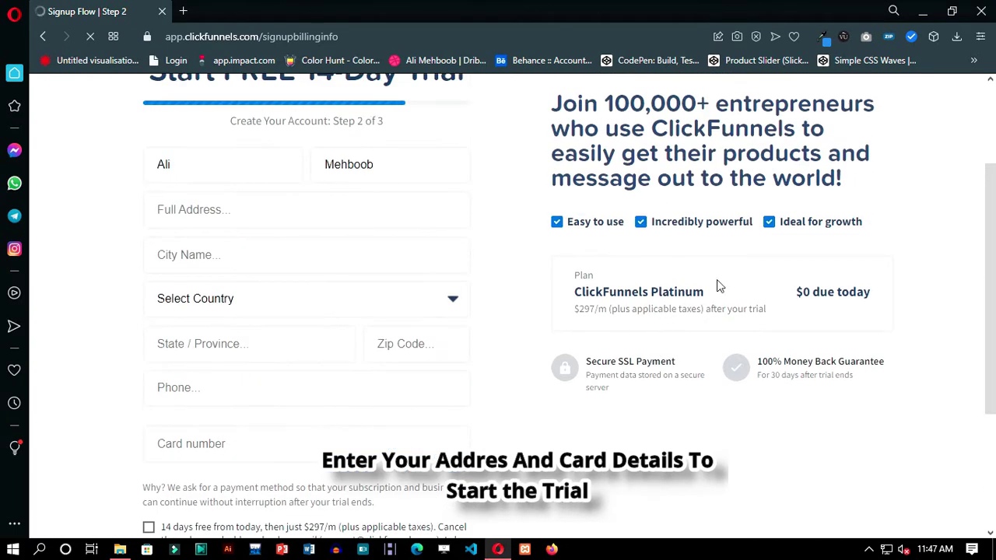
{"action": "scroll", "coordinate": [366, 327], "scroll_direction": "up", "scroll_amount": 1}
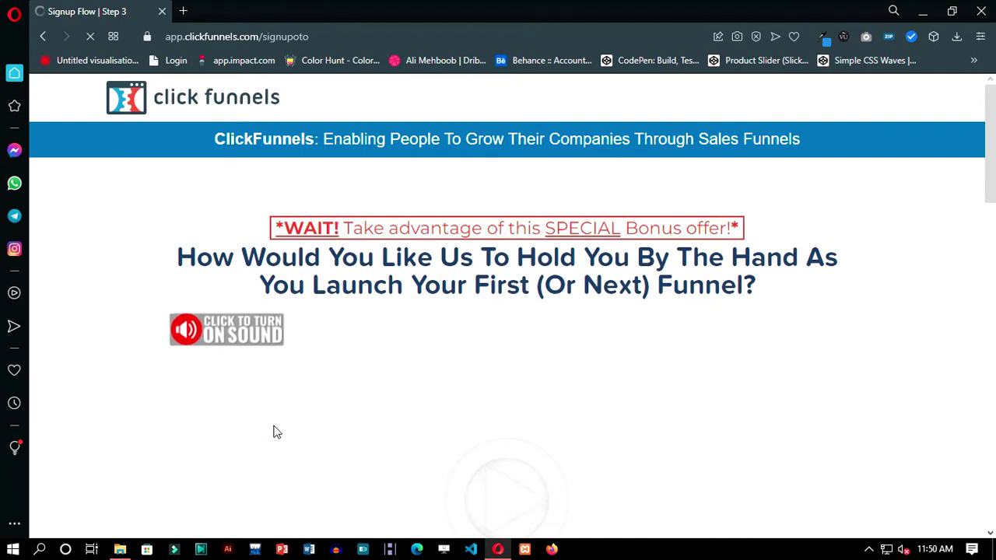
Step: Decline the One Funnel Away Challenge offer, continue to the dashboard and dismiss its cookie notice
{"action": "scroll", "coordinate": [934, 369], "scroll_direction": "down", "scroll_amount": 8}
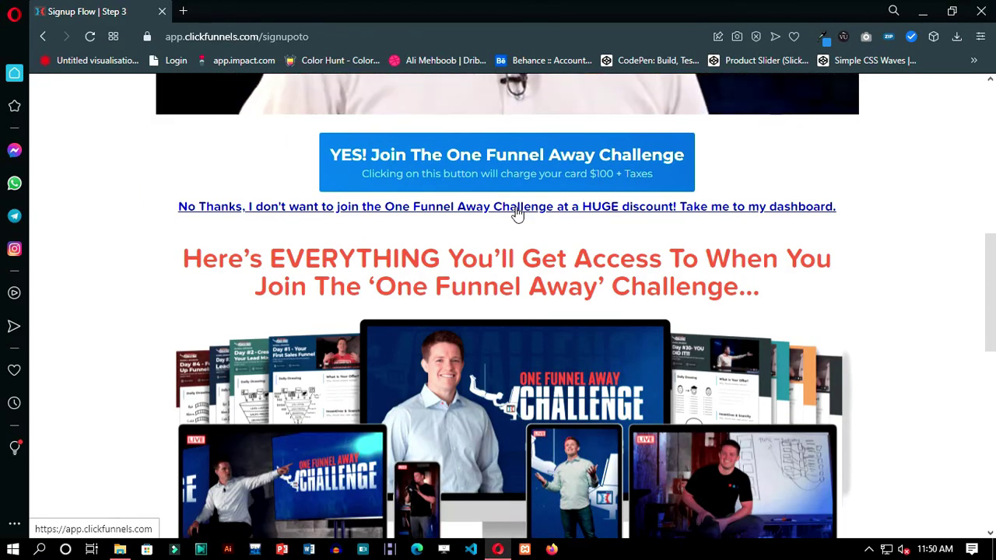
{"action": "left_click", "coordinate": [518, 207]}
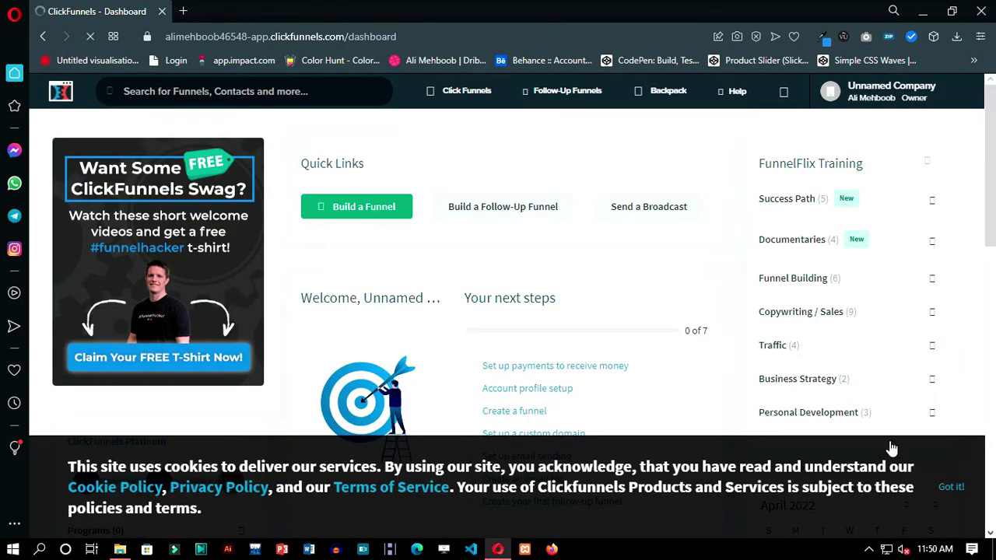
{"action": "left_click", "coordinate": [949, 488]}
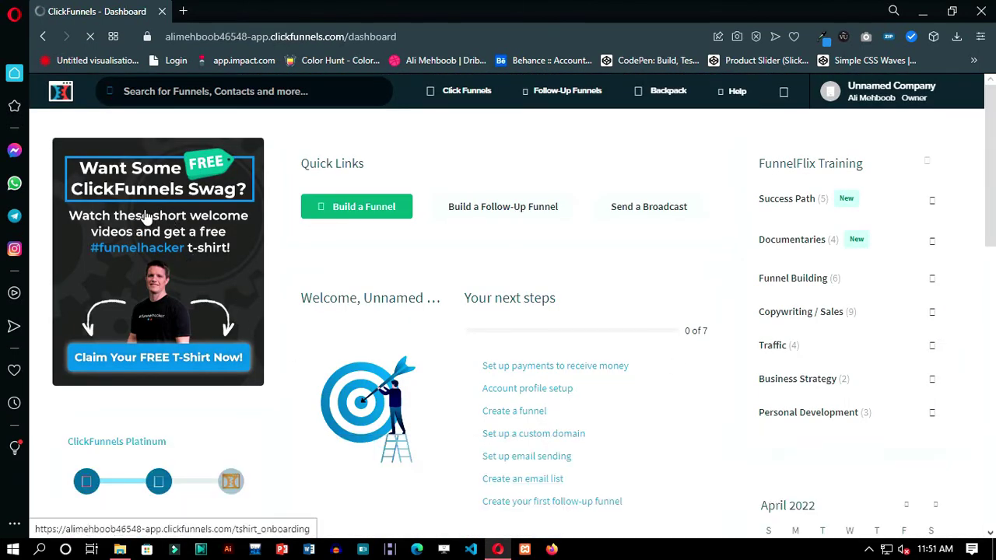
Step: Look over the dashboard and reduce the browser's page zoom so that more of it fits
{"action": "scroll", "coordinate": [153, 204], "scroll_direction": "down", "scroll_amount": 1}
{"action": "scroll", "coordinate": [171, 253], "scroll_direction": "down", "scroll_amount": 2}
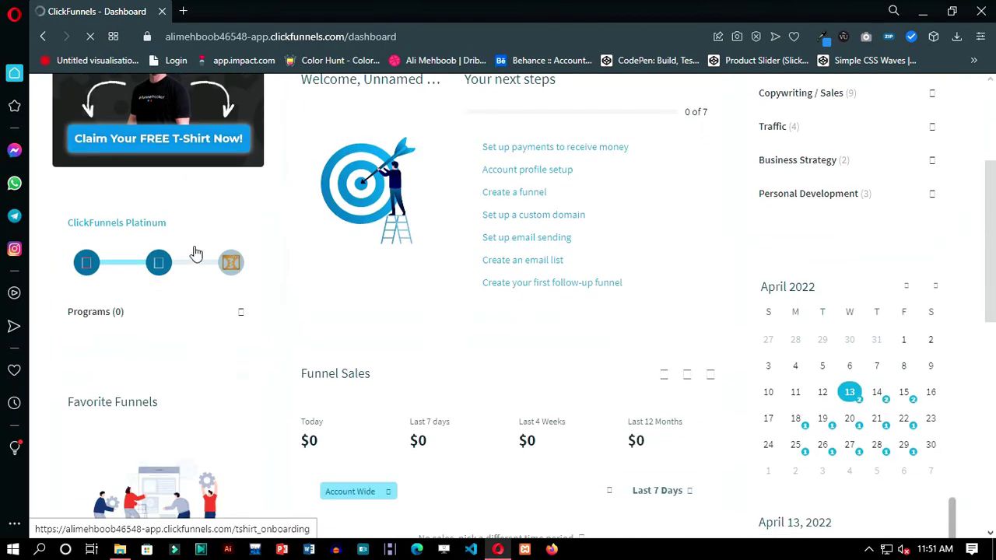
{"action": "scroll", "coordinate": [206, 249], "scroll_direction": "up", "scroll_amount": 1}
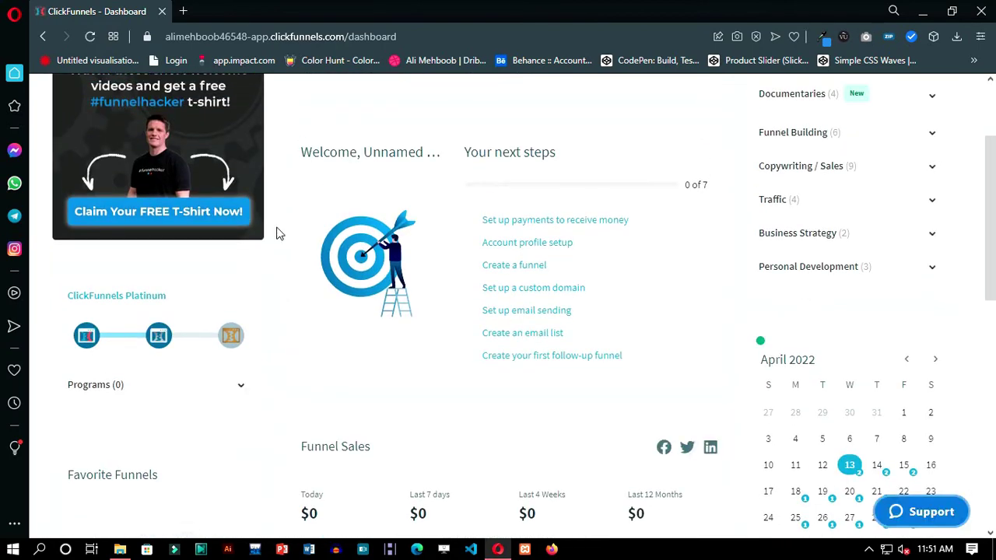
{"action": "scroll", "coordinate": [152, 222], "scroll_direction": "up", "scroll_amount": 2}
{"action": "key", "text": "ctrl+minus"}
{"action": "key", "text": "ctrl+minus"}
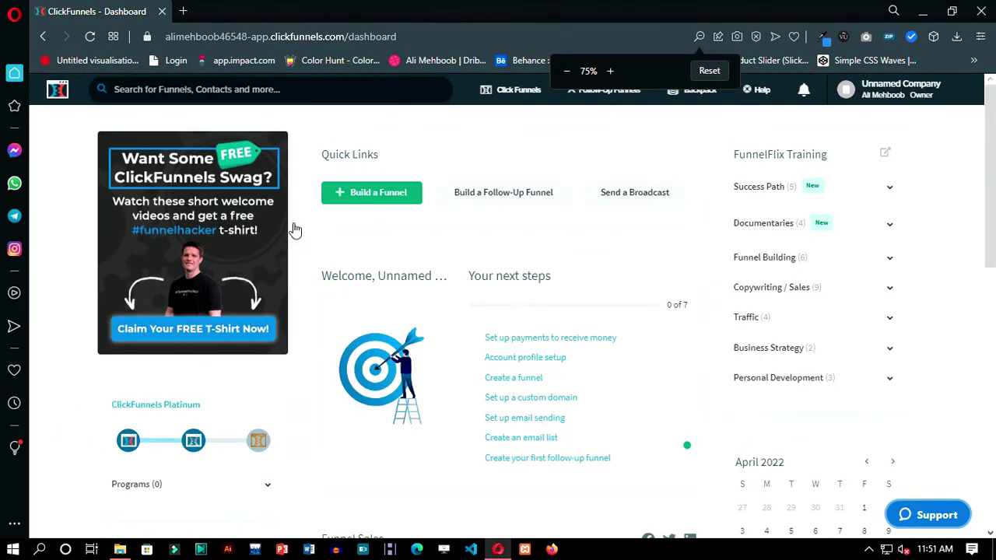
{"action": "key", "text": "ctrl+plus"}
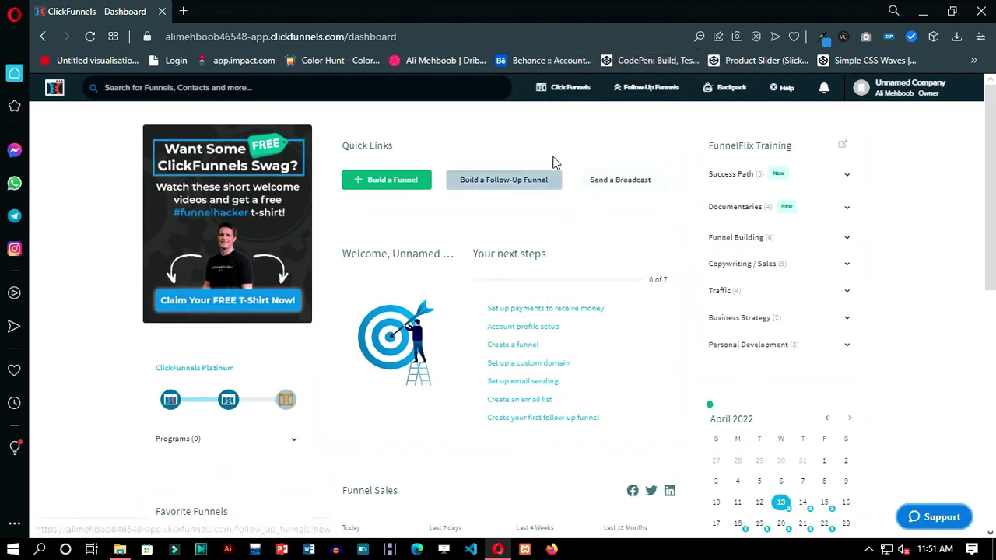
Step: Examine the Click Funnels, Follow-Up Funnels and Backpack options, and the dashboard's next steps, sales and follow-up statistics
{"action": "mouse_move", "coordinate": [553, 90]}
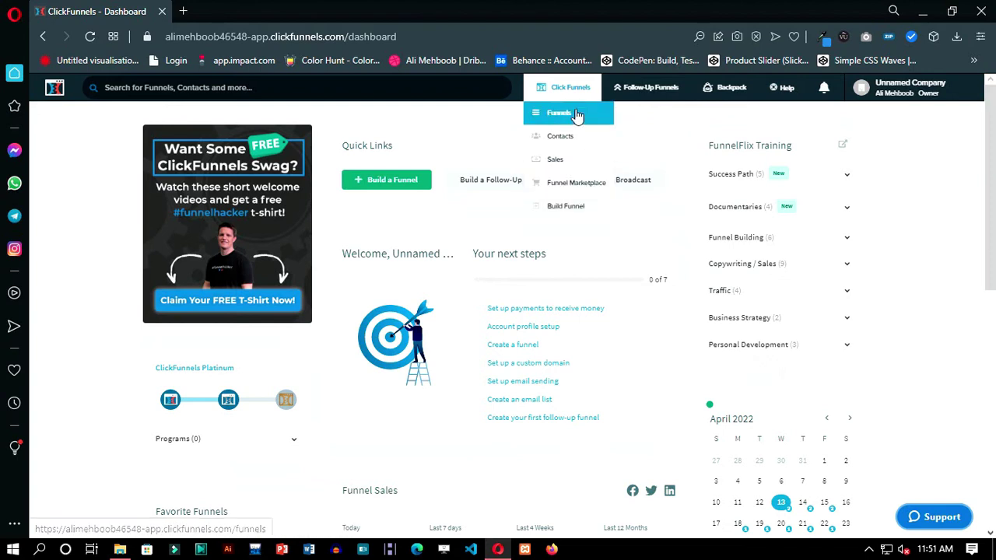
{"action": "mouse_move", "coordinate": [646, 87]}
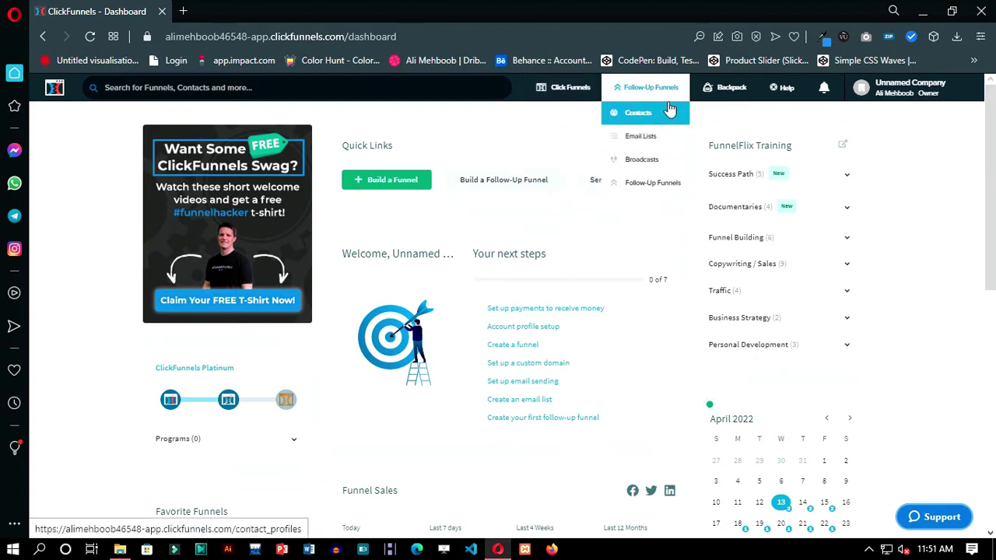
{"action": "mouse_move", "coordinate": [730, 87]}
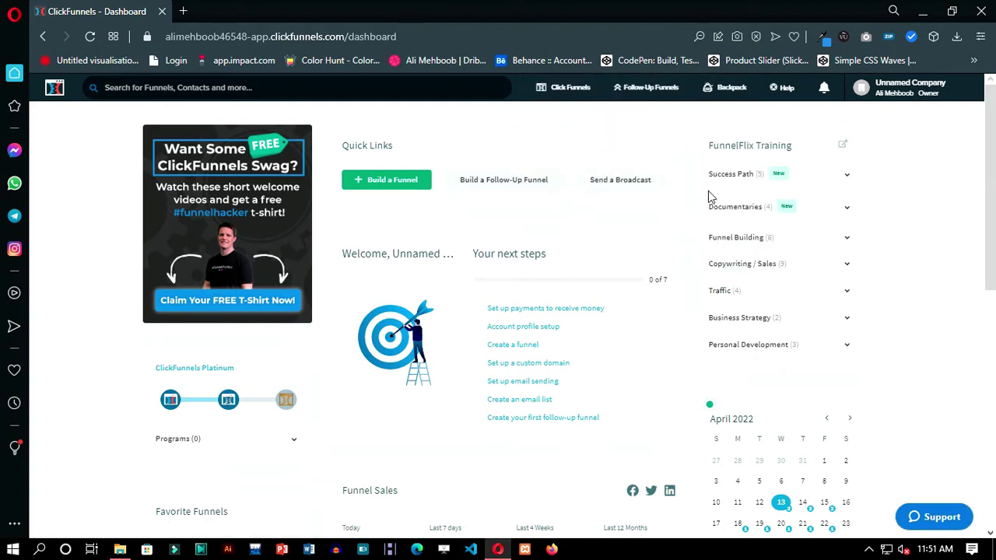
{"action": "scroll", "coordinate": [696, 294], "scroll_direction": "down", "scroll_amount": 2}
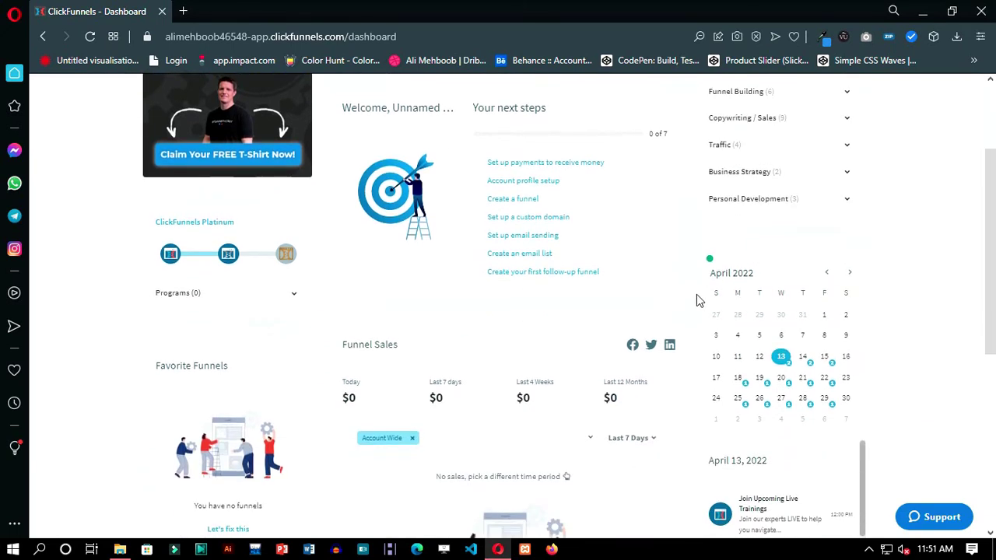
{"action": "scroll", "coordinate": [252, 280], "scroll_direction": "down", "scroll_amount": 2}
{"action": "scroll", "coordinate": [313, 272], "scroll_direction": "down", "scroll_amount": 3}
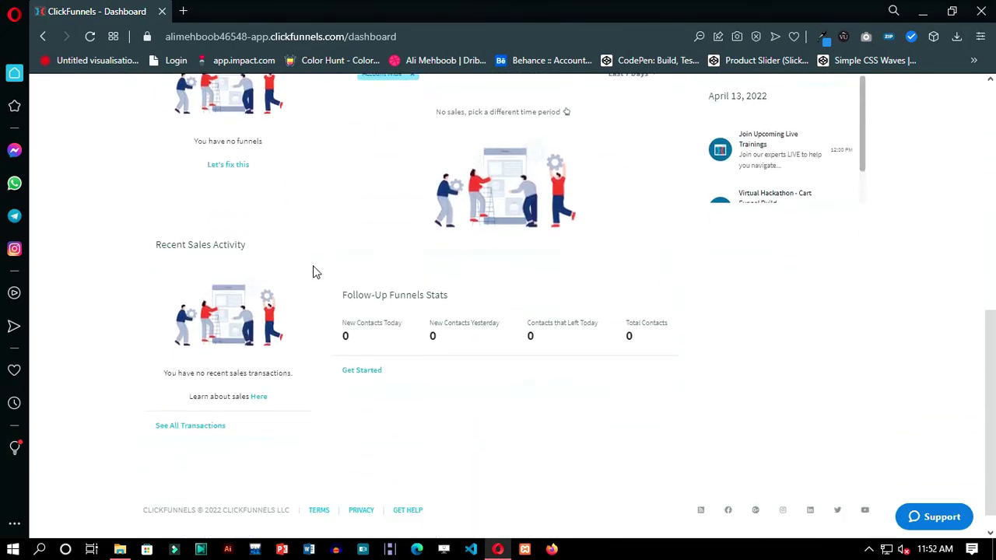
{"action": "scroll", "coordinate": [312, 272], "scroll_direction": "up", "scroll_amount": 7}
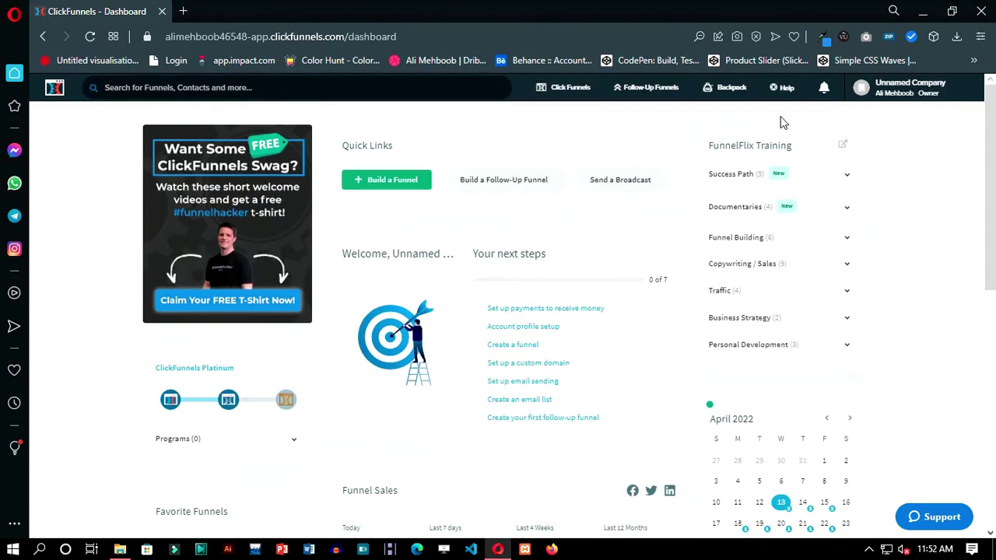
Step: Open Account Settings and look through the account details, assets and setup sections
{"action": "mouse_move", "coordinate": [910, 97]}
{"action": "left_click", "coordinate": [894, 112]}
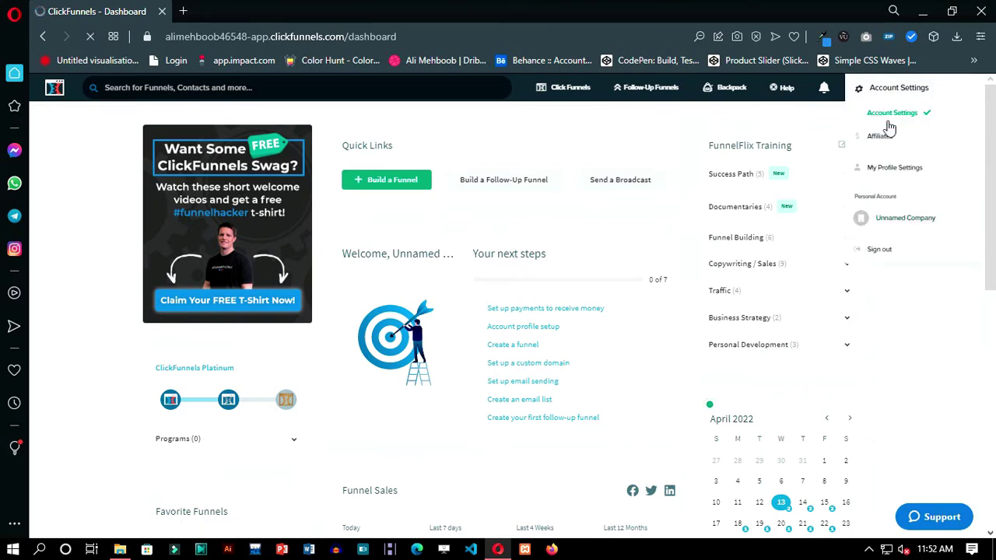
{"action": "scroll", "coordinate": [591, 265], "scroll_direction": "down", "scroll_amount": 5}
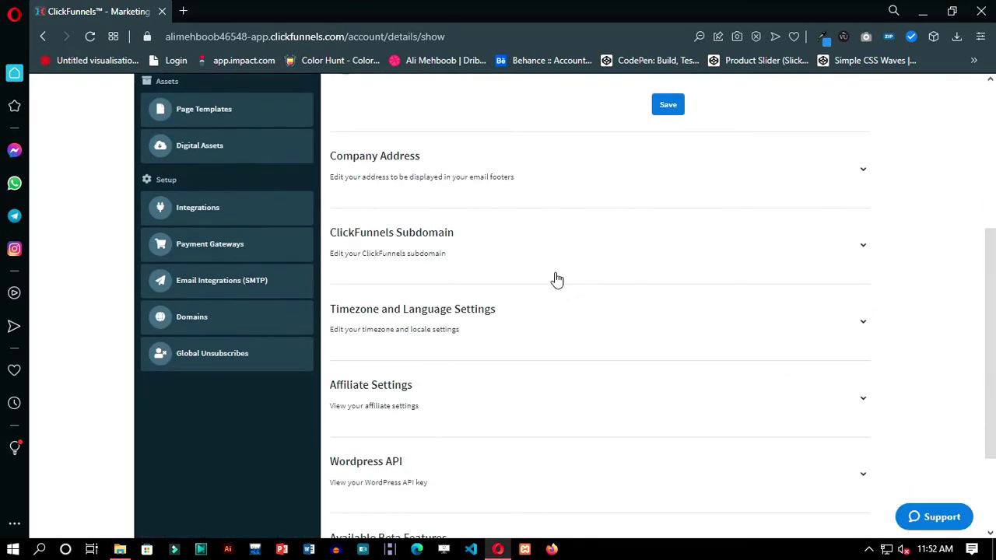
{"action": "scroll", "coordinate": [384, 288], "scroll_direction": "down", "scroll_amount": 1}
{"action": "scroll", "coordinate": [311, 284], "scroll_direction": "up", "scroll_amount": 5}
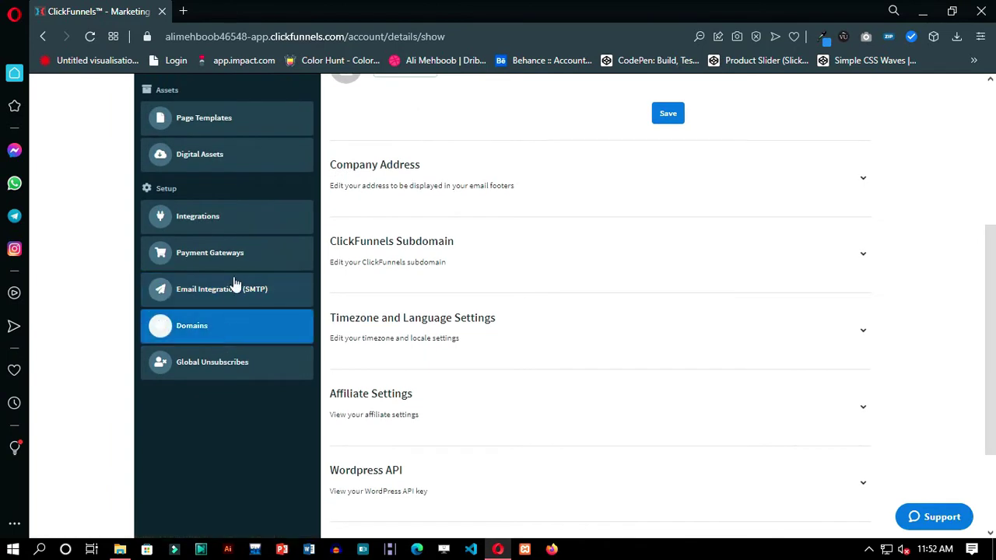
{"action": "scroll", "coordinate": [236, 278], "scroll_direction": "up", "scroll_amount": 1}
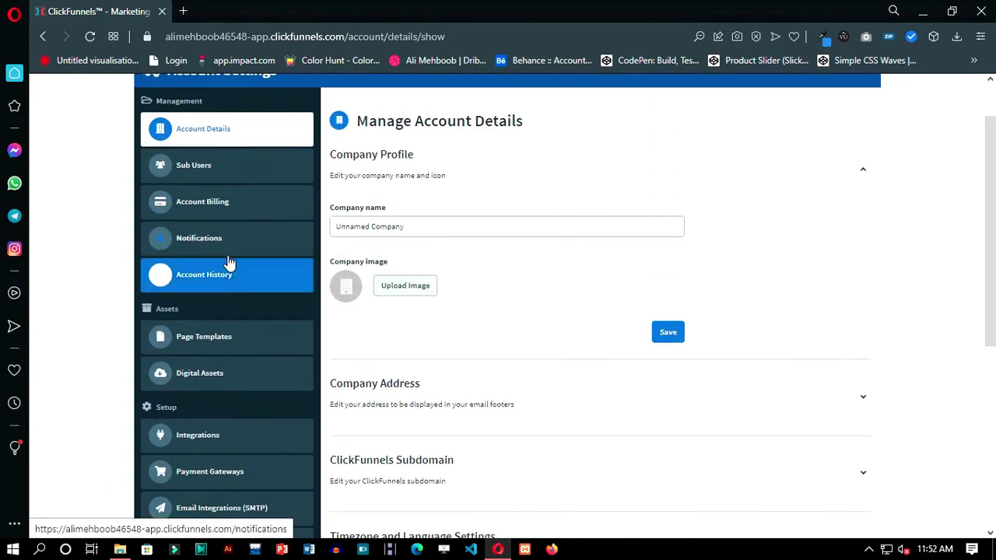
Step: Open Account Billing and review the subscription plan
{"action": "left_click", "coordinate": [216, 203]}
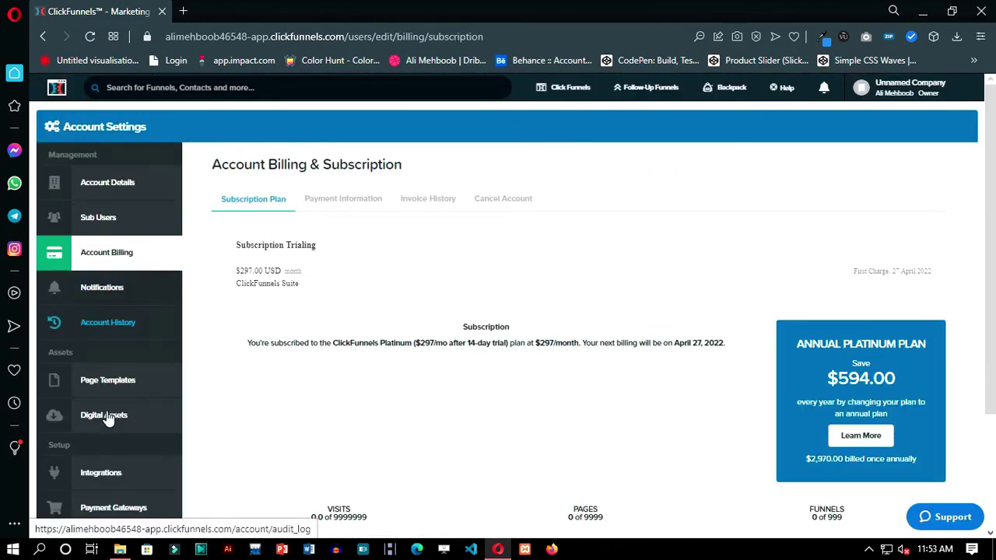
{"action": "scroll", "coordinate": [104, 441], "scroll_direction": "down", "scroll_amount": 2}
{"action": "scroll", "coordinate": [140, 400], "scroll_direction": "up", "scroll_amount": 2}
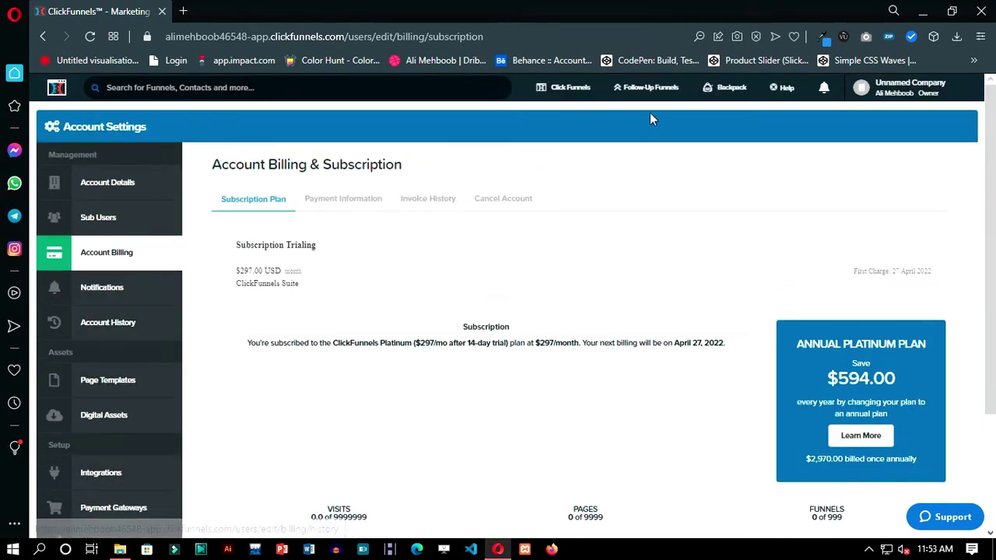
Step: Build a new funnel with the Sell Your Product goal and Sales Funnel type, naming it First Funnel
{"action": "left_click", "coordinate": [55, 88]}
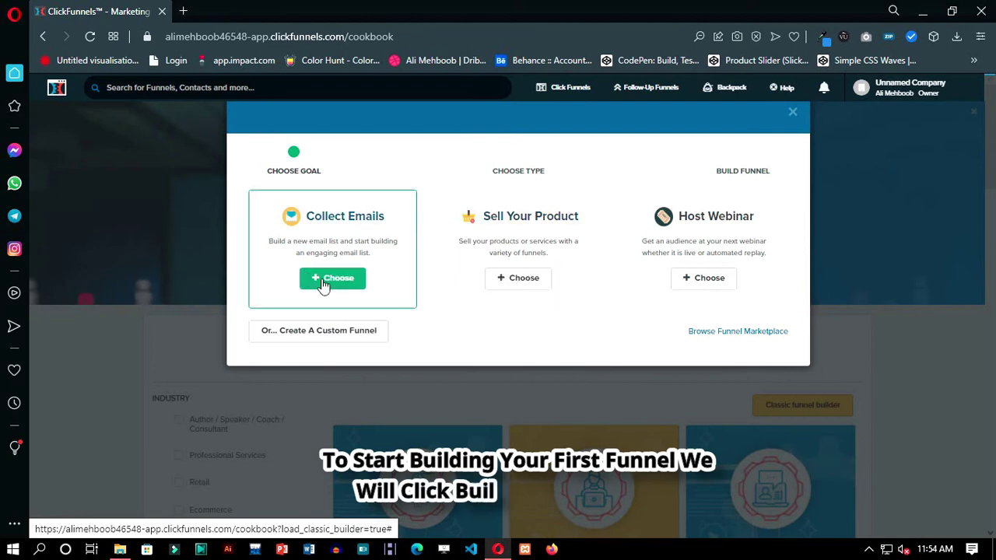
{"action": "left_click", "coordinate": [517, 280]}
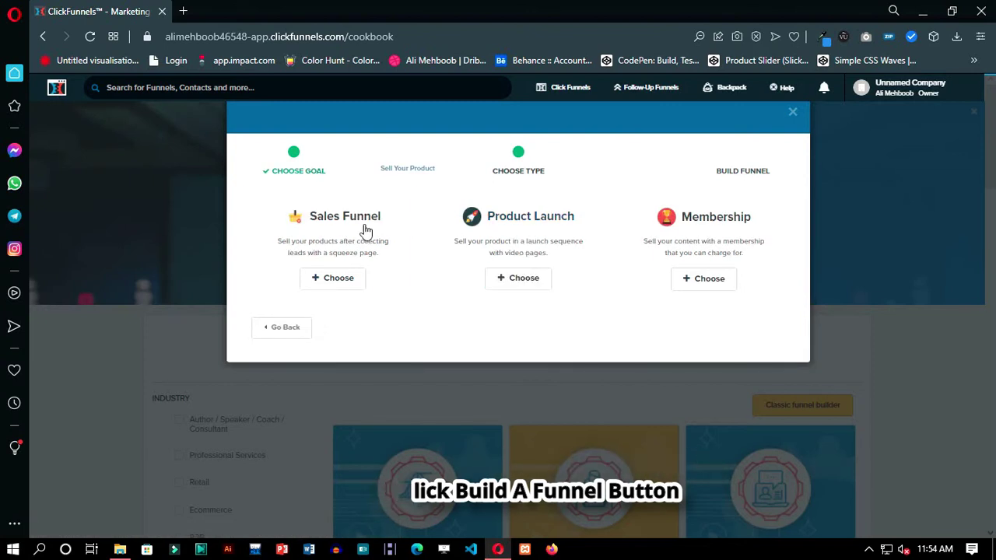
{"action": "left_click", "coordinate": [332, 280]}
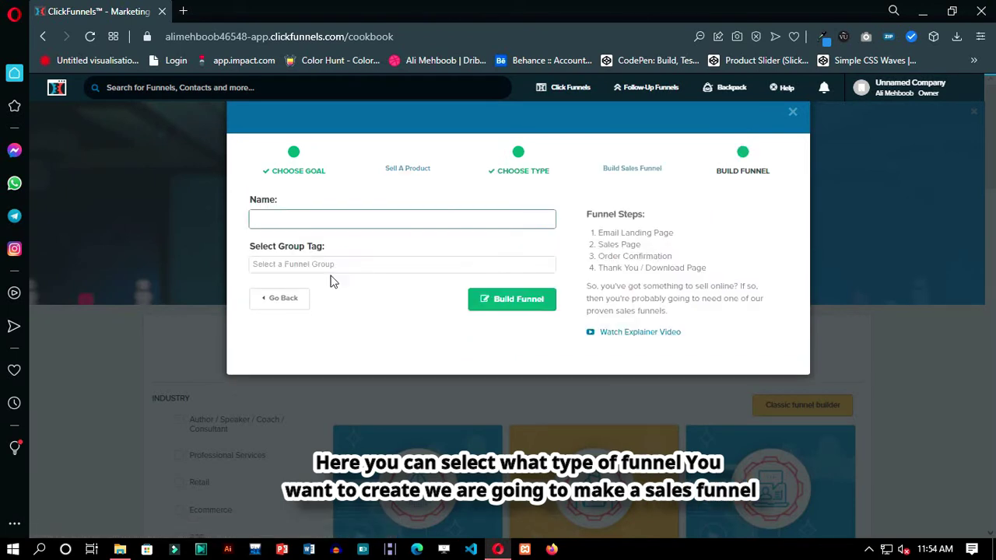
{"action": "type", "text": "First Funnel"}
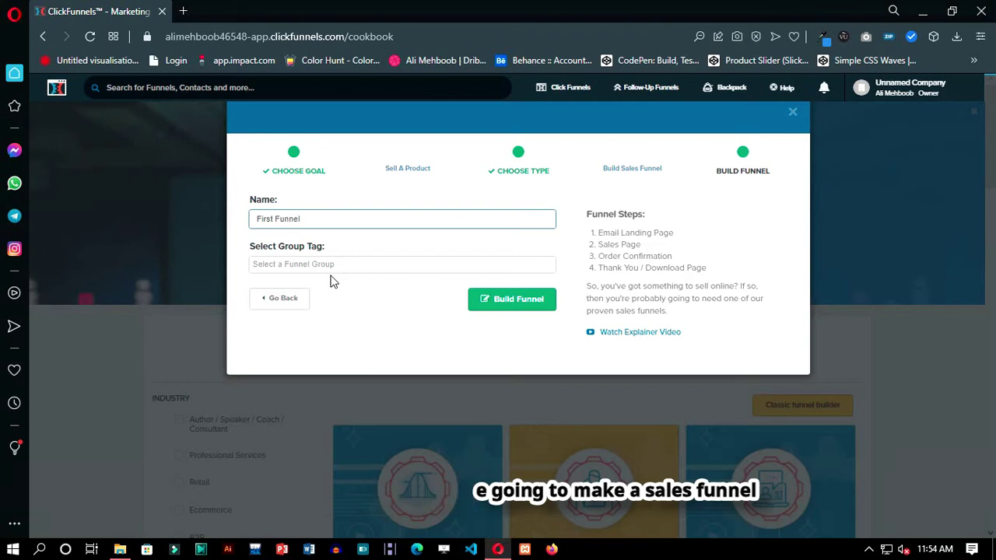
{"action": "left_click", "coordinate": [483, 308]}
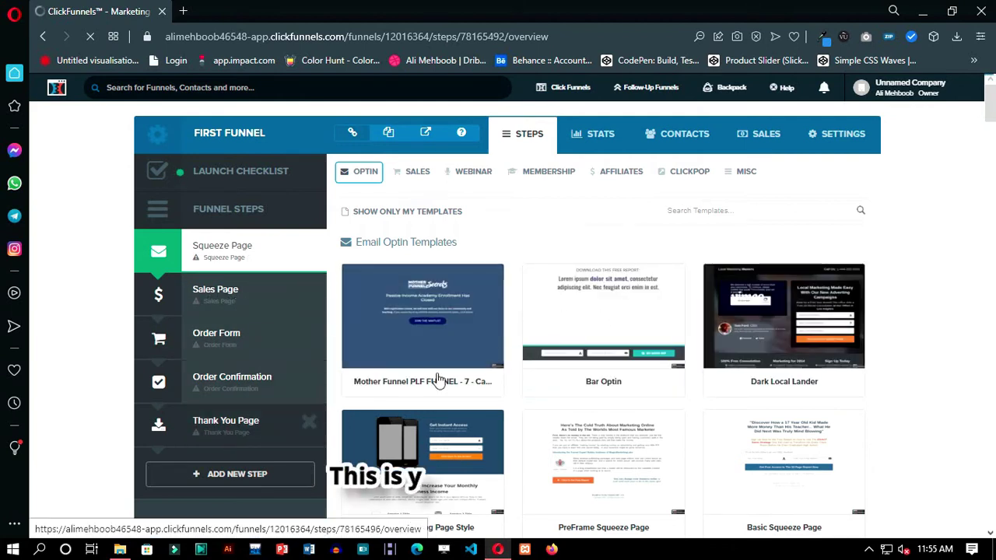
Step: Browse the template categories and email optin templates for the Squeeze Page, and preview the 2 Step Video Optin template
{"action": "mouse_move", "coordinate": [539, 173]}
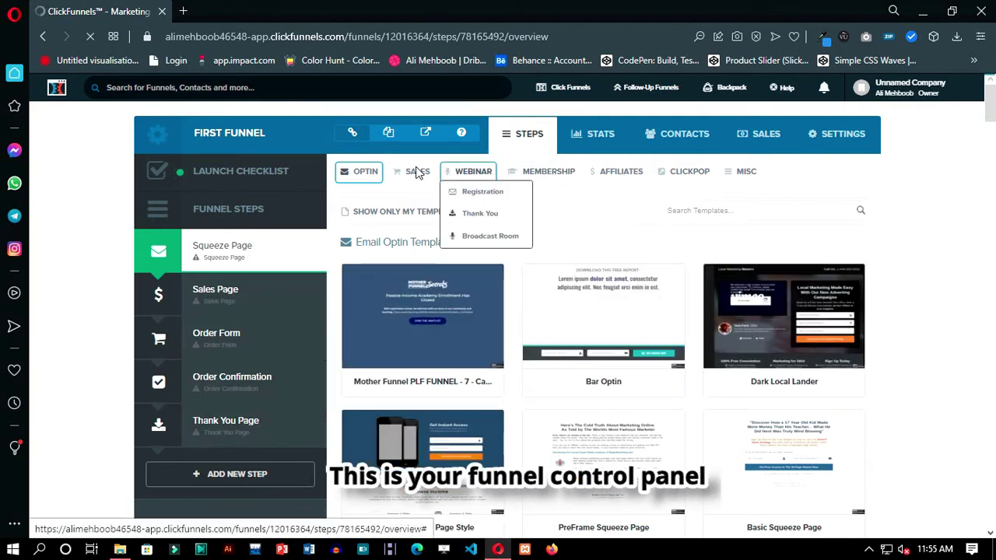
{"action": "mouse_move", "coordinate": [413, 173]}
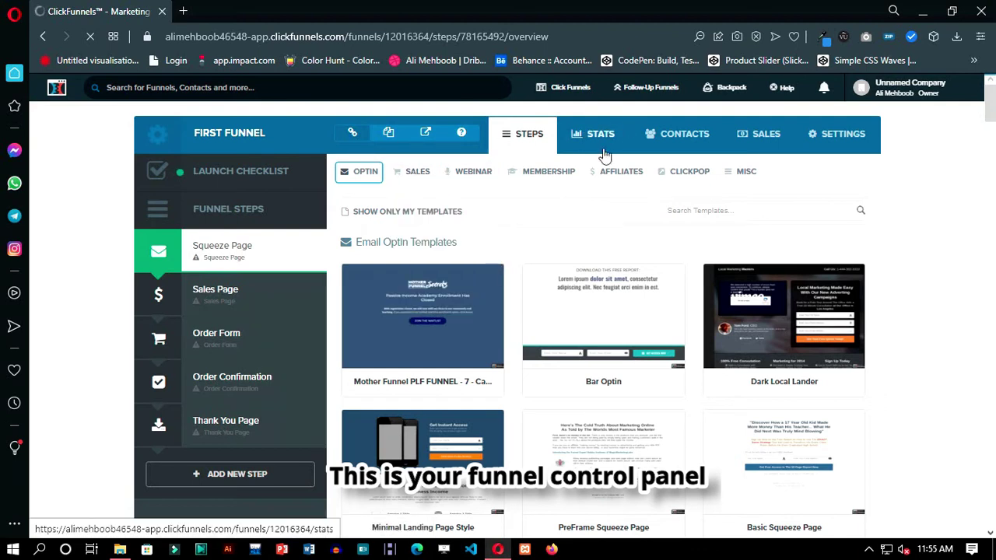
{"action": "scroll", "coordinate": [556, 237], "scroll_direction": "down", "scroll_amount": 3}
{"action": "scroll", "coordinate": [561, 290], "scroll_direction": "down", "scroll_amount": 3}
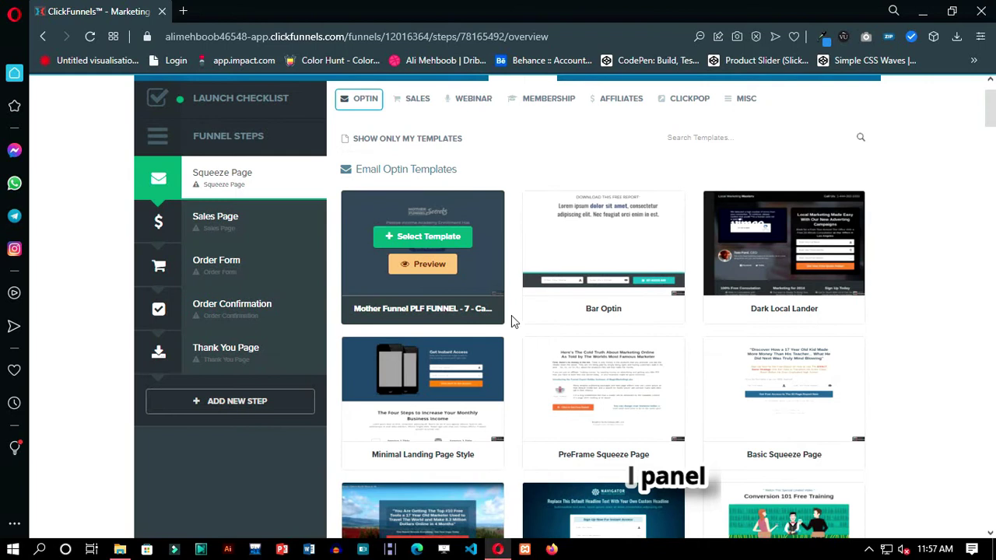
{"action": "scroll", "coordinate": [511, 315], "scroll_direction": "down", "scroll_amount": 5}
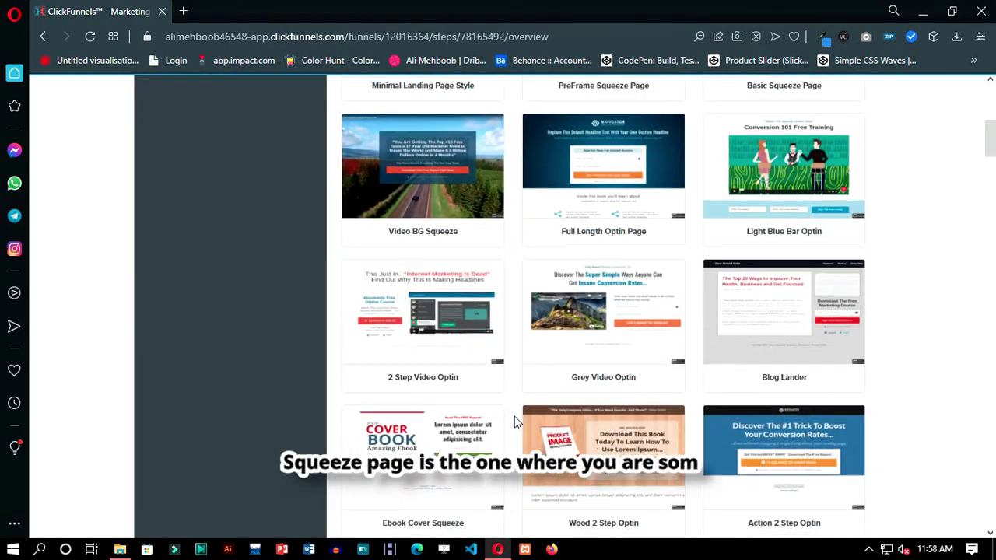
{"action": "scroll", "coordinate": [515, 423], "scroll_direction": "down", "scroll_amount": 1}
{"action": "left_click", "coordinate": [434, 264]}
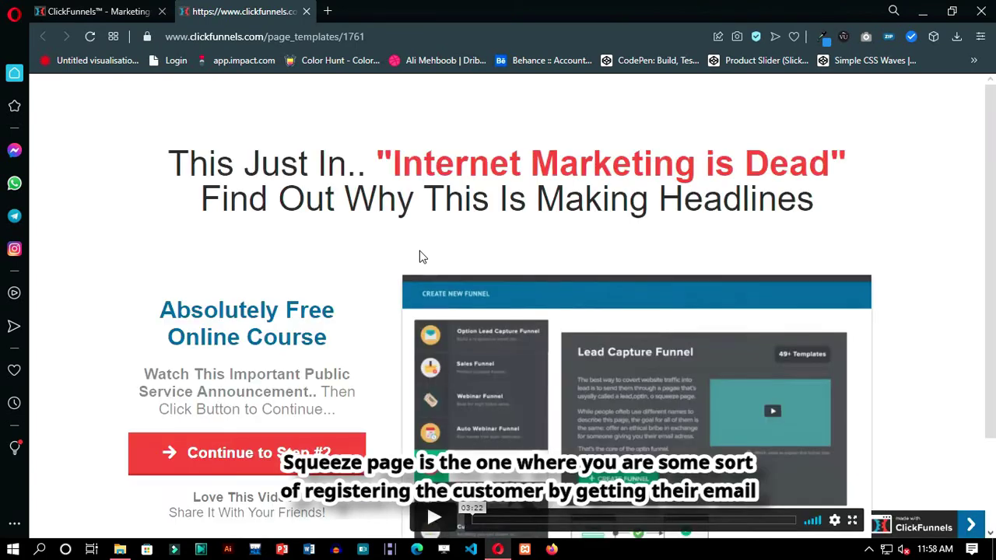
Step: Examine the sign-up popup that the Continue to Step #2 button opens in the template preview, and dismiss it
{"action": "scroll", "coordinate": [445, 240], "scroll_direction": "down", "scroll_amount": 2}
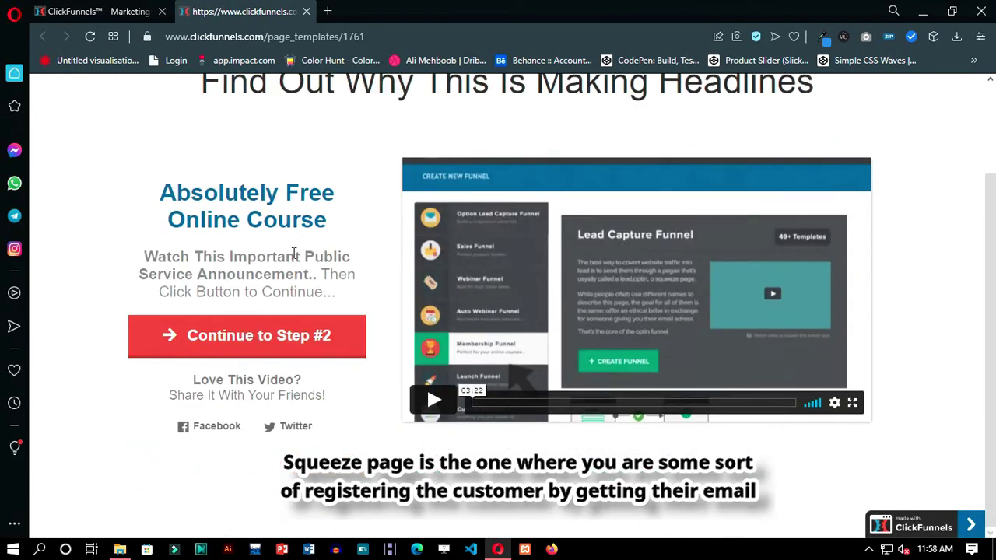
{"action": "left_click", "coordinate": [290, 343]}
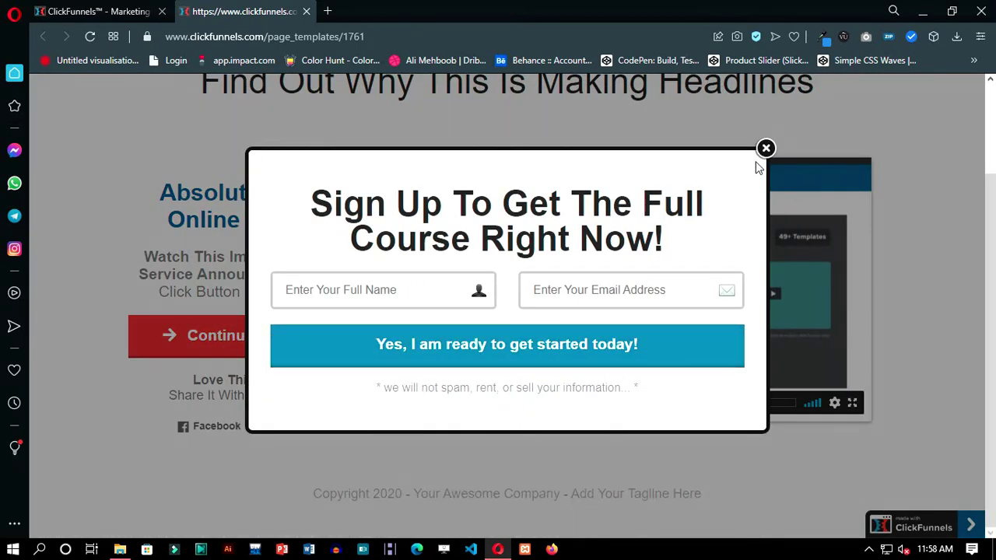
{"action": "left_click", "coordinate": [765, 149]}
Step: Close the template preview, apply the 2 Step Video Optin template to the Squeeze Page, and open the page for editing
{"action": "left_click", "coordinate": [73, 14]}
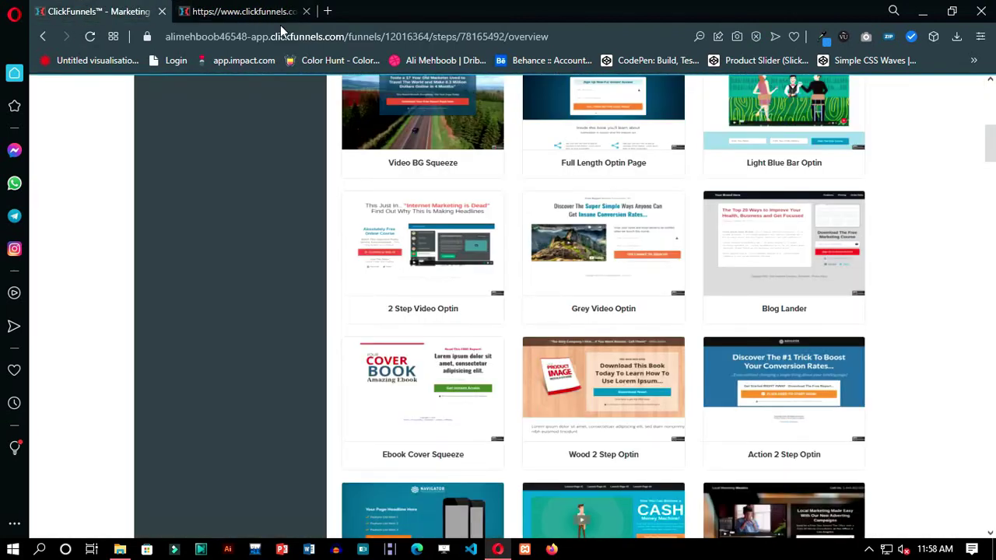
{"action": "left_click", "coordinate": [306, 12]}
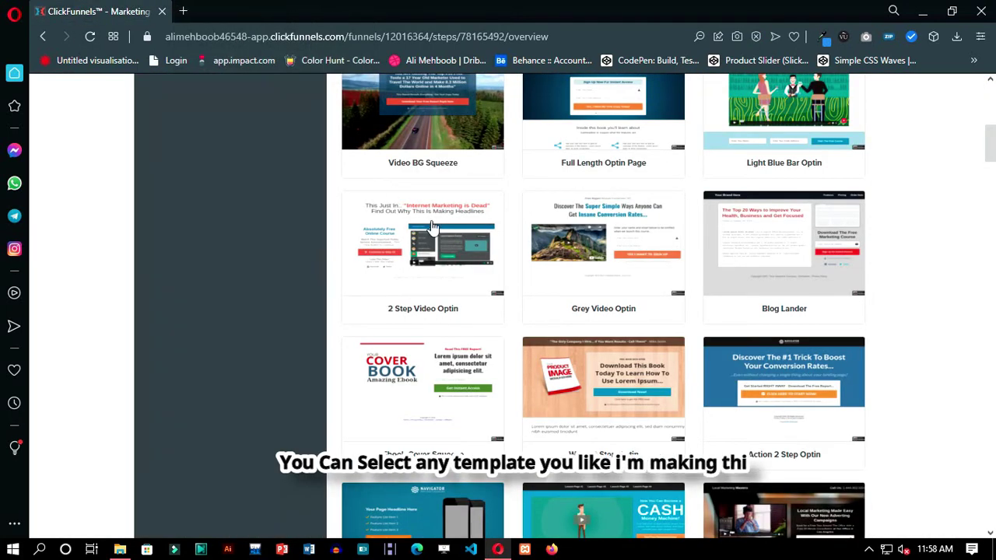
{"action": "left_click", "coordinate": [434, 244]}
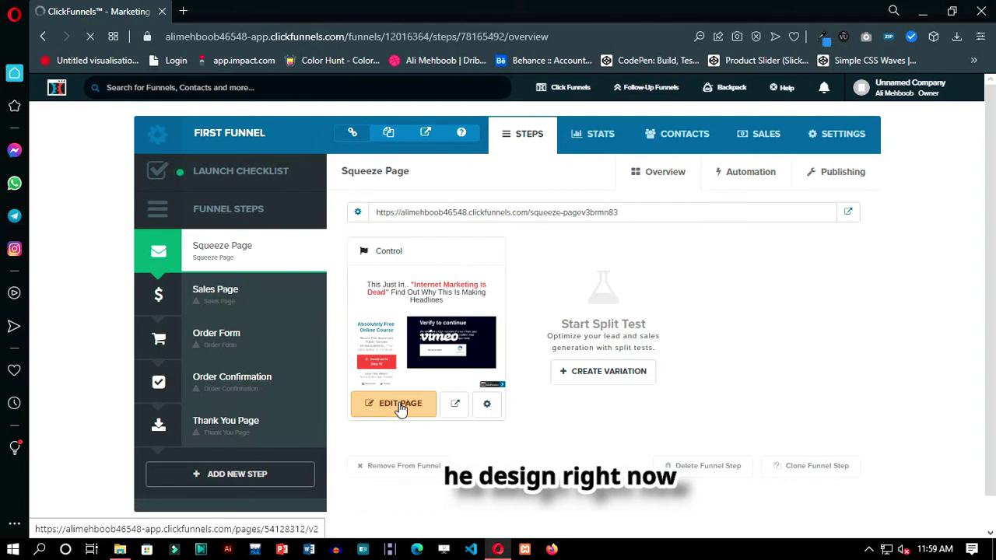
{"action": "left_click", "coordinate": [400, 406]}
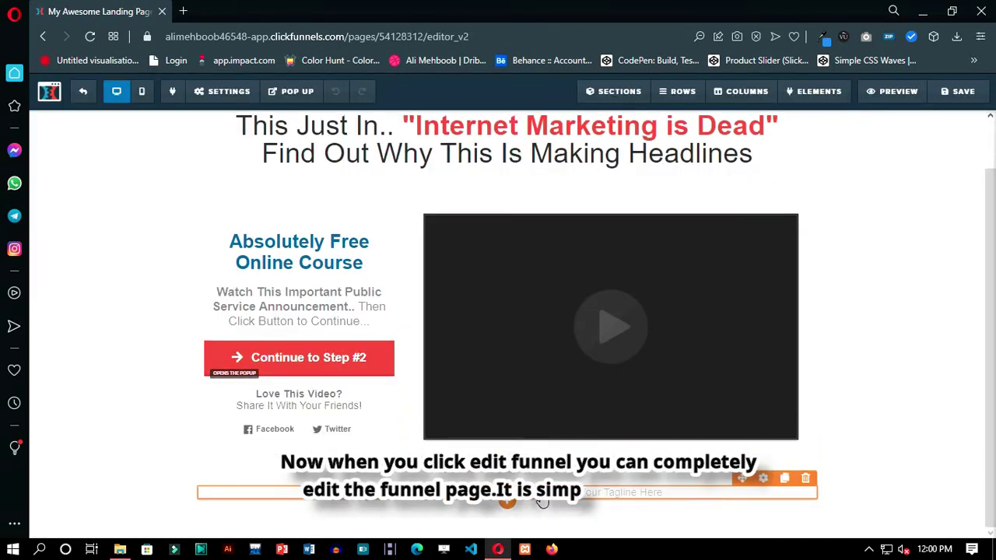
Step: Change the page's footer text to "Copyright 2022 - Taversity - Tech At Ease Digital Media"
{"action": "left_click", "coordinate": [507, 492]}
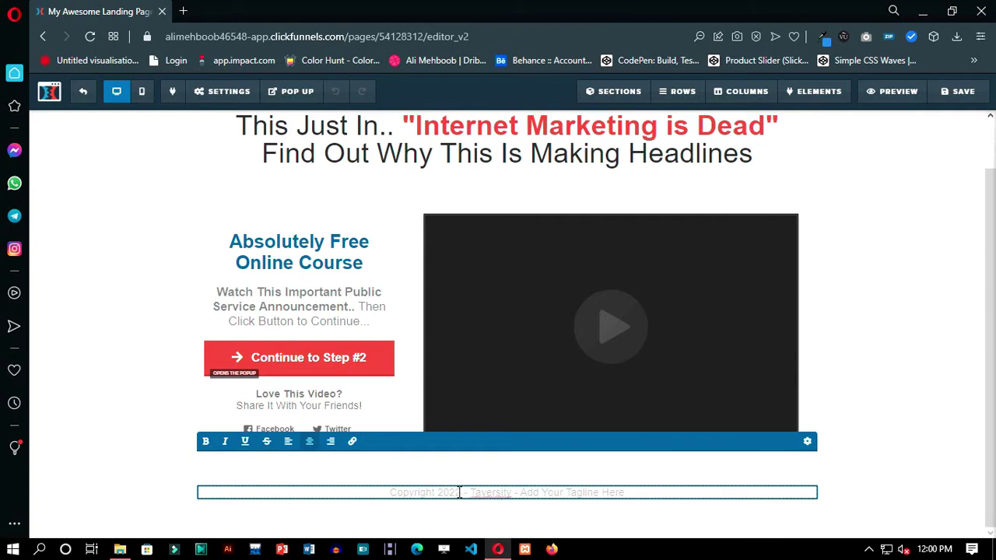
{"action": "left_click_drag", "start_coordinate": [634, 492], "coordinate": [527, 495]}
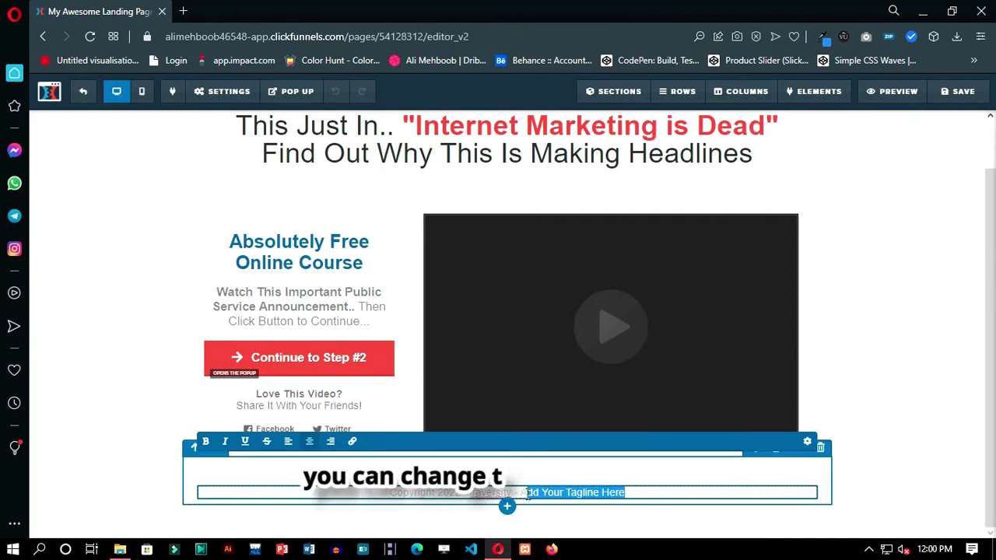
{"action": "type", "text": "Tech At"}
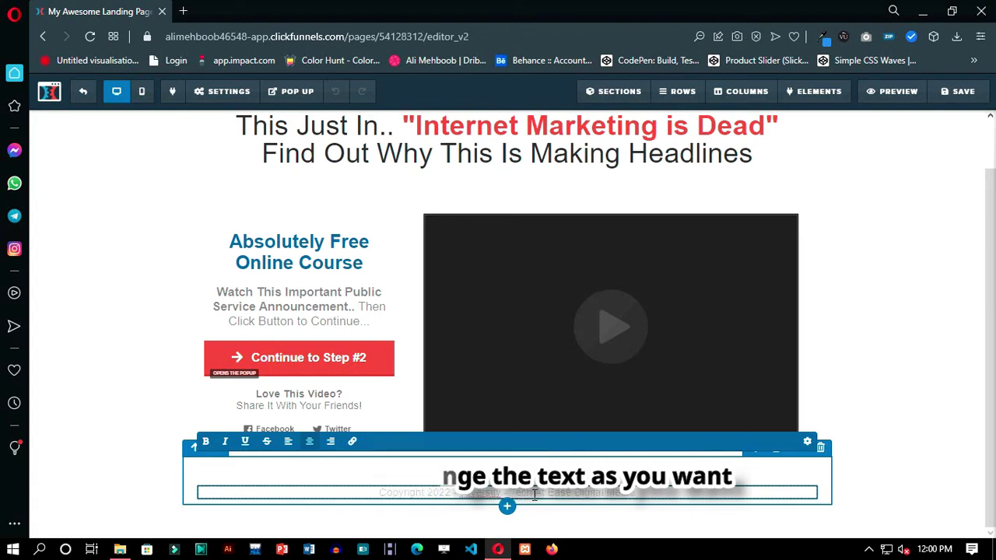
{"action": "left_click", "coordinate": [925, 459]}
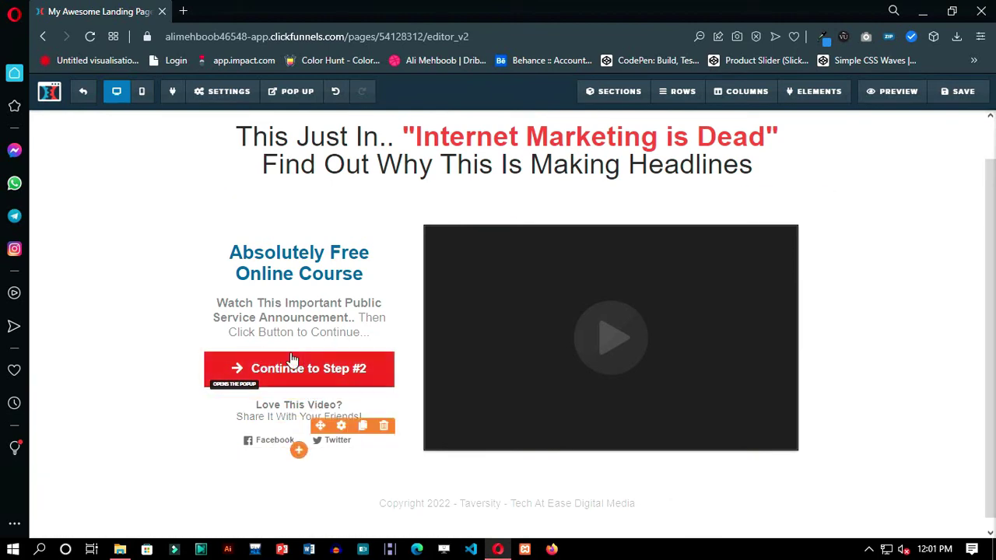
Step: Replace the headline's second line with "Best Investment Of Your Life"
{"action": "scroll", "coordinate": [319, 276], "scroll_direction": "up", "scroll_amount": 2}
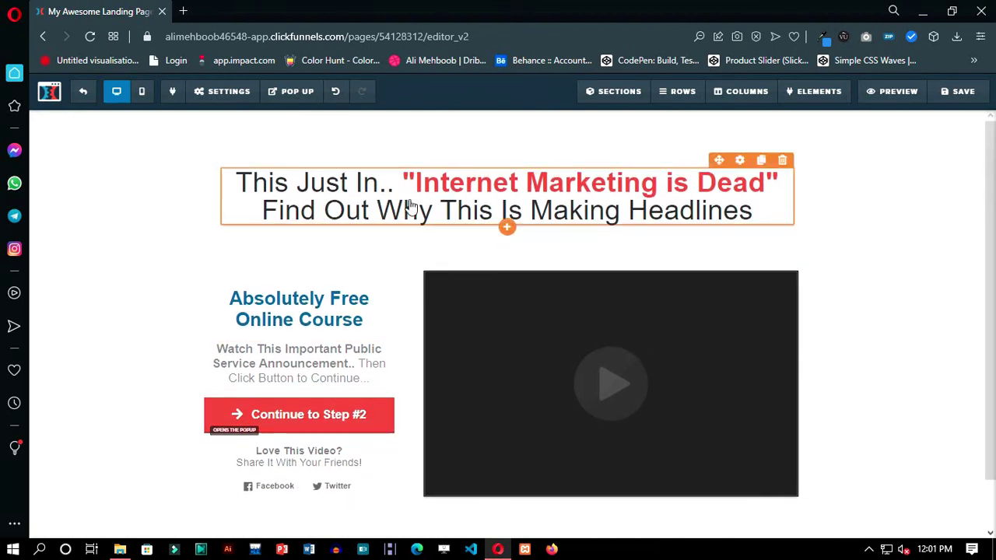
{"action": "left_click", "coordinate": [708, 194]}
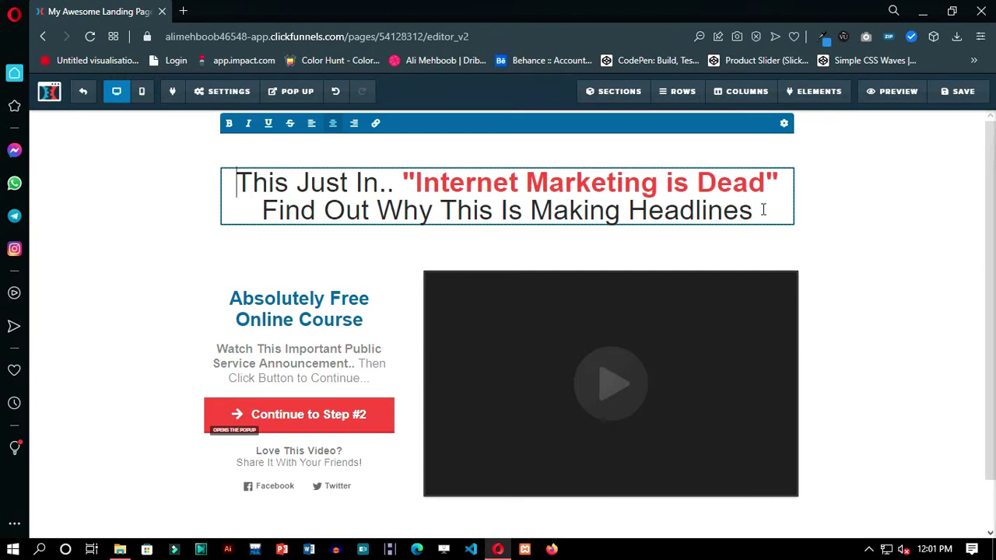
{"action": "left_click_drag", "start_coordinate": [755, 209], "coordinate": [274, 208]}
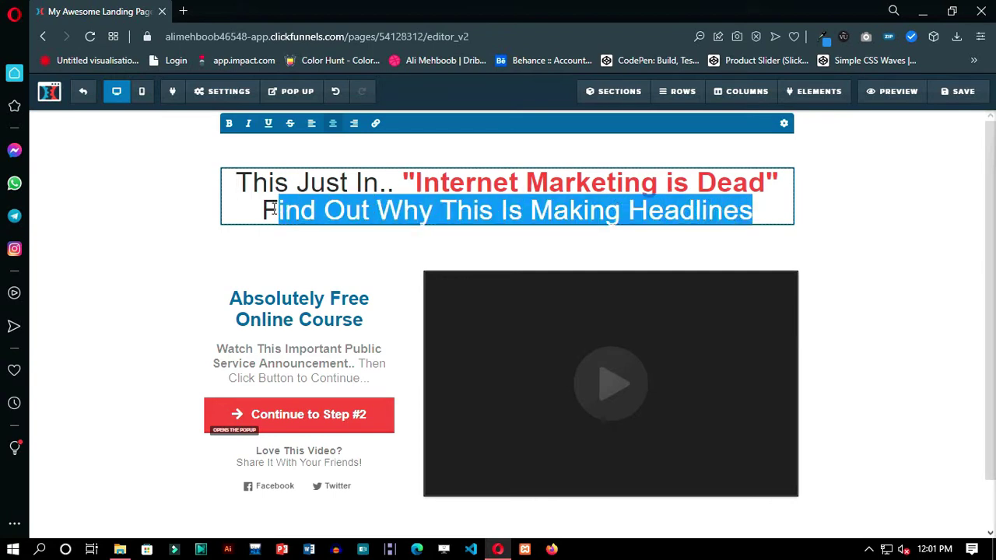
{"action": "type", "text": "BEST"}
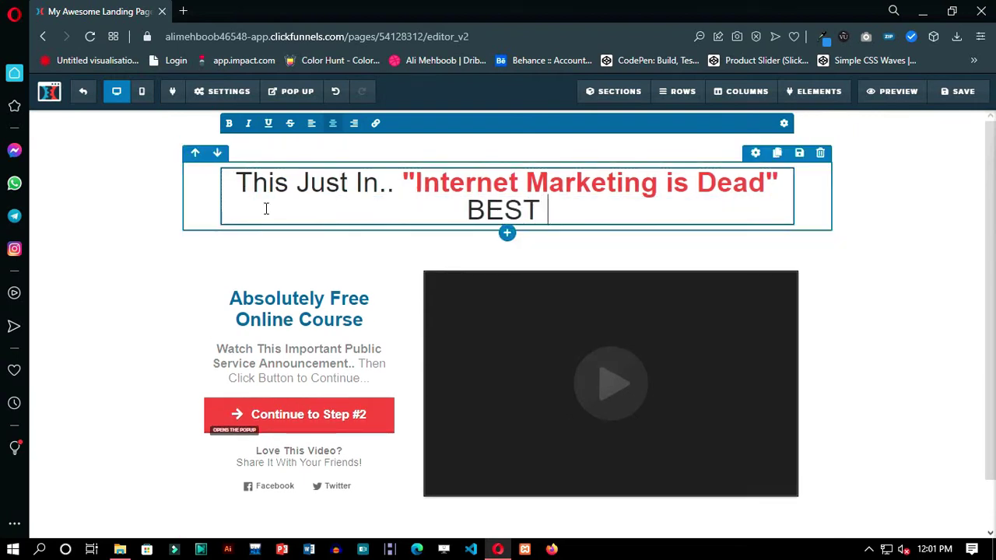
{"action": "key", "text": "BackSpace"}
{"action": "key", "text": "BackSpace"}
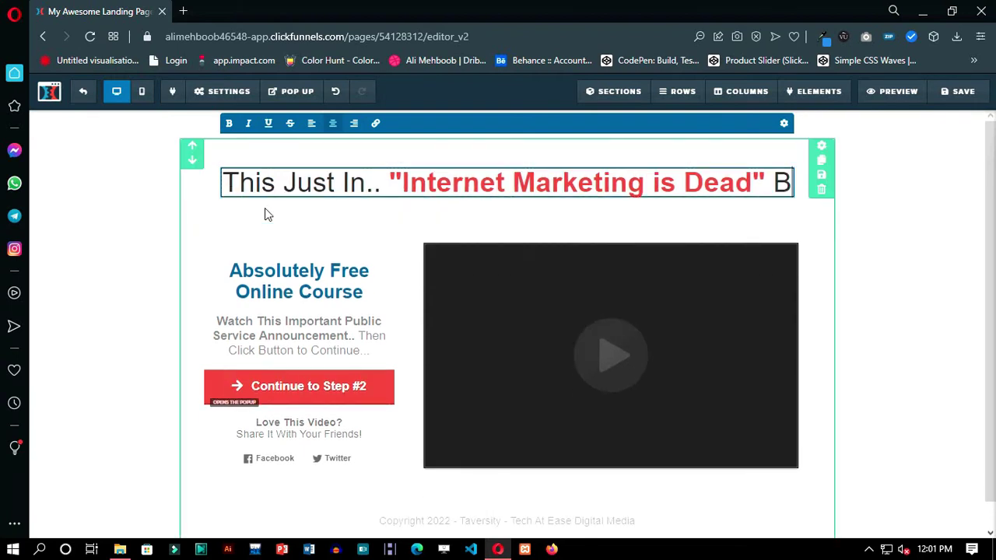
{"action": "type", "text": "est Investme"}
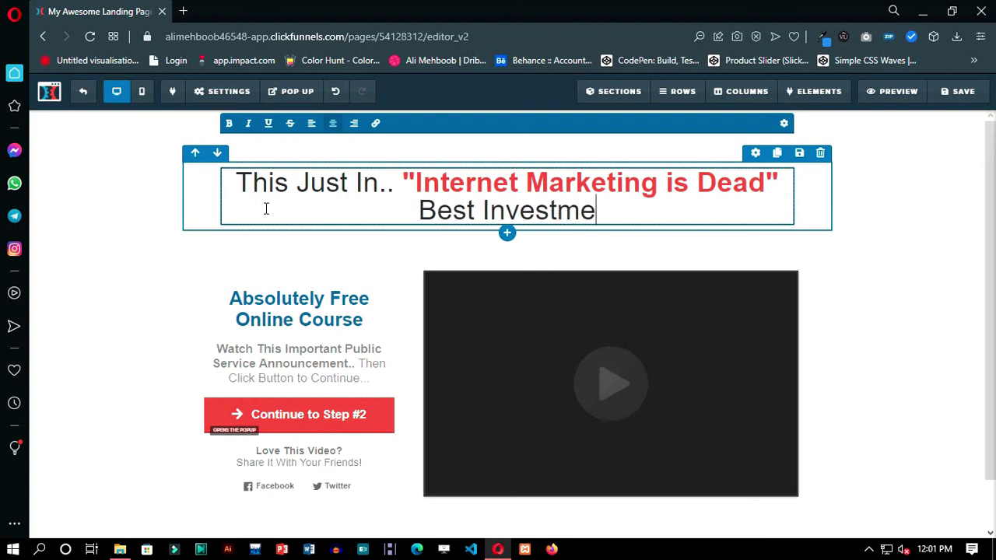
{"action": "type", "text": "nt Of Y"}
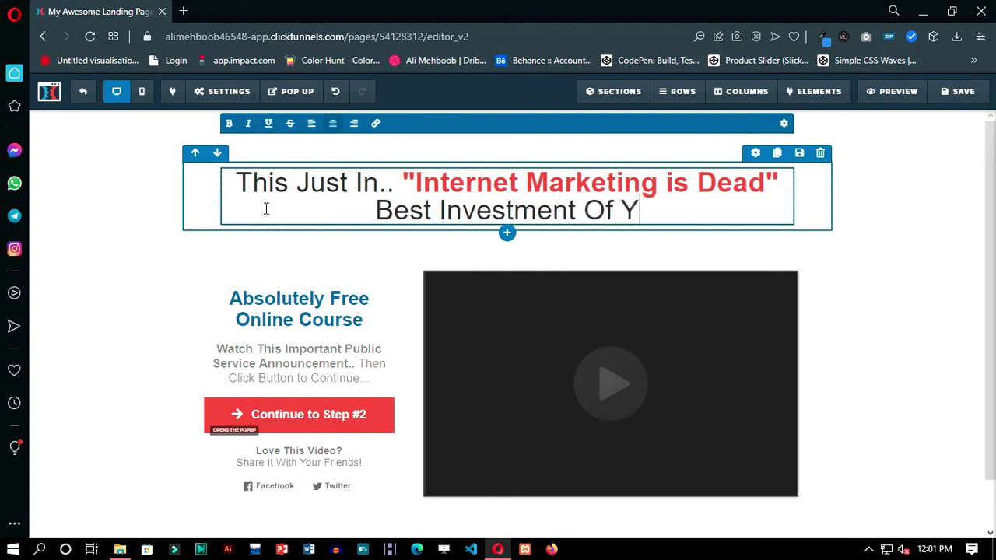
{"action": "type", "text": "our Life"}
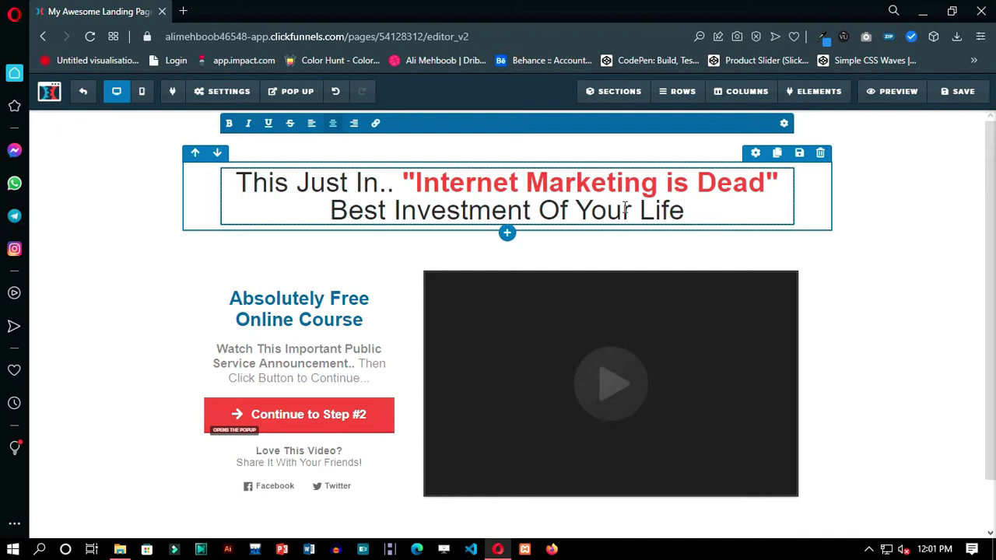
Step: Replace the headline's opening phrase so that it reads "This is The Best Investment Of Your Life"
{"action": "left_click_drag", "start_coordinate": [767, 187], "coordinate": [372, 184]}
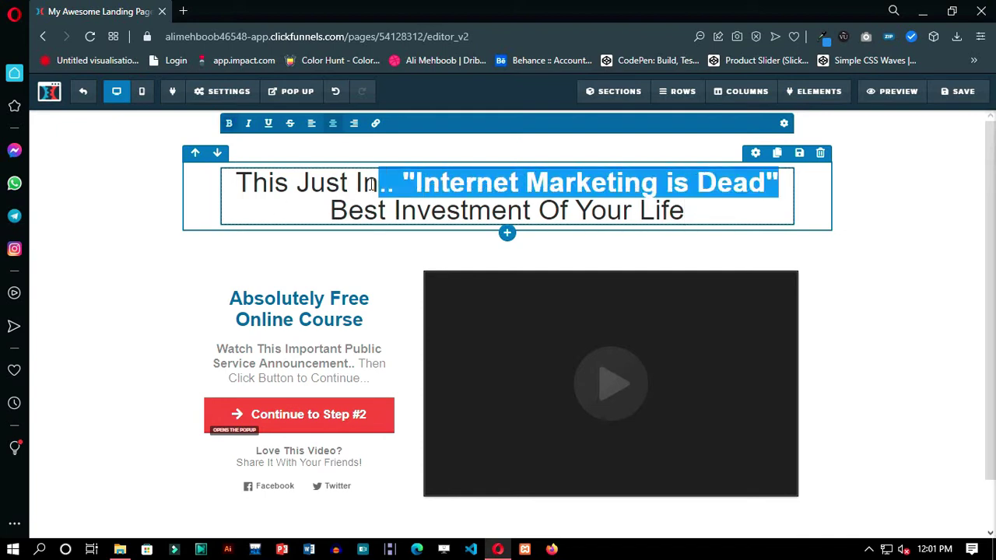
{"action": "left_click", "coordinate": [334, 190]}
{"action": "left_click_drag", "start_coordinate": [690, 212], "coordinate": [369, 215]}
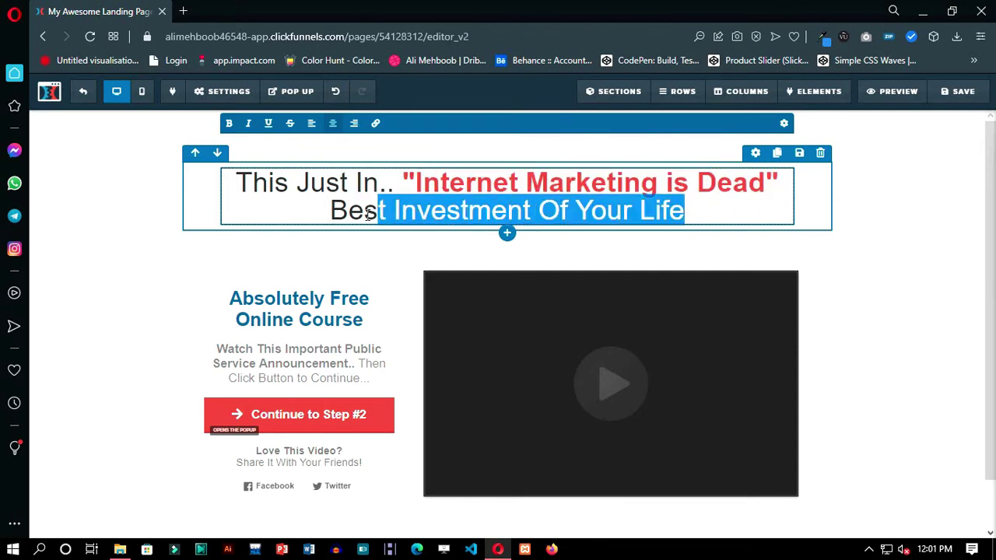
{"action": "left_click", "coordinate": [692, 220]}
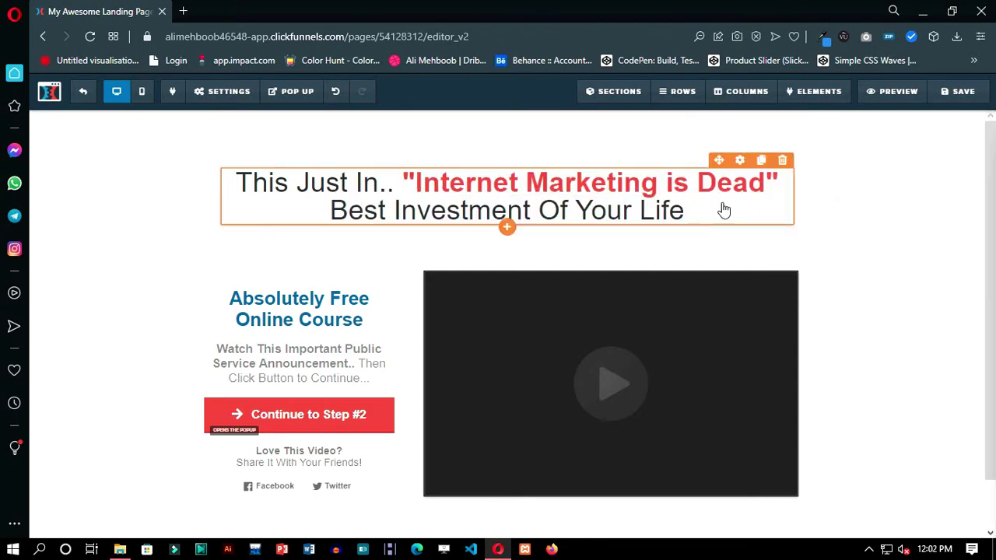
{"action": "left_click", "coordinate": [755, 199]}
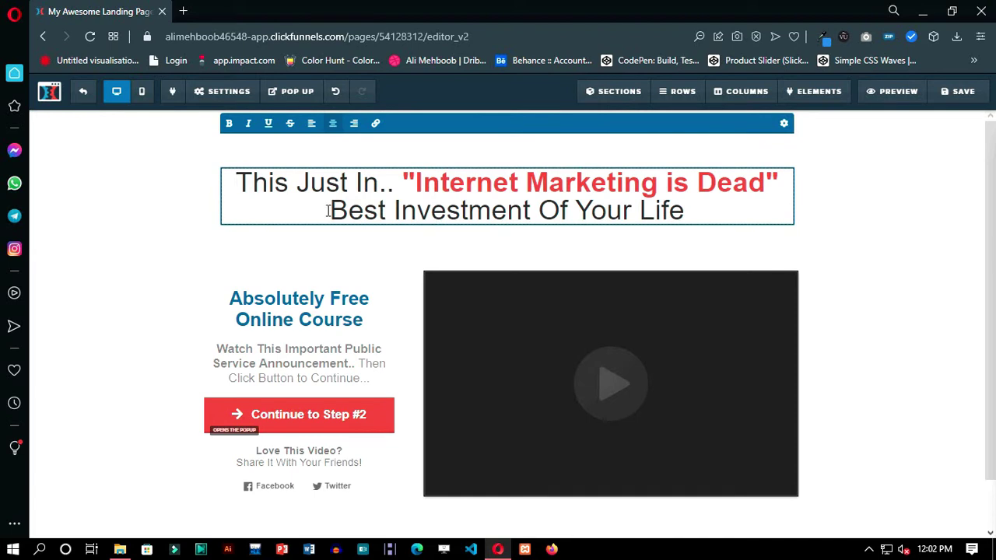
{"action": "left_click_drag", "start_coordinate": [330, 210], "coordinate": [303, 182]}
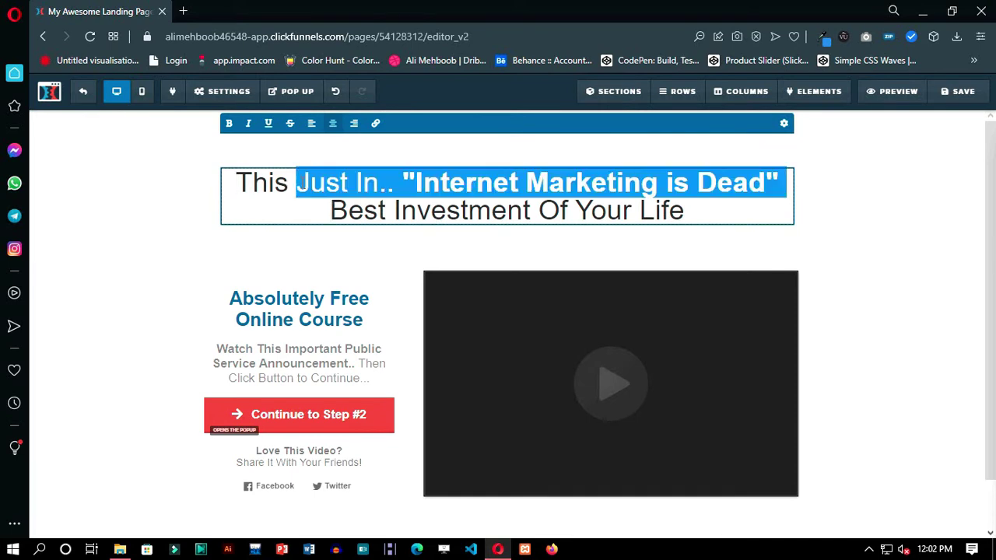
{"action": "type", "text": "is The"}
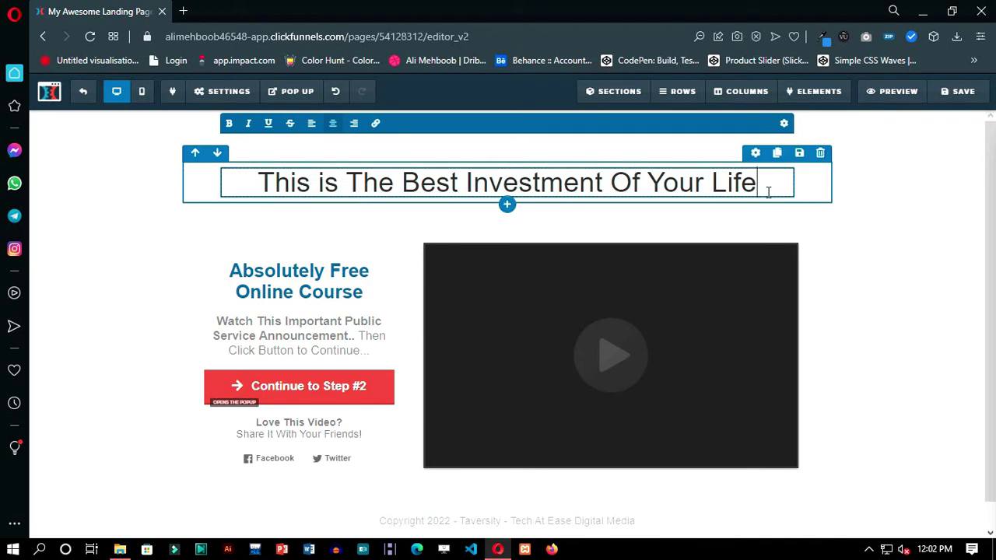
Step: Add a second line to the headline reading "Choose This One Free Course" and finish editing the text
{"action": "key", "text": "Return"}
{"action": "type", "text": "hoo"}
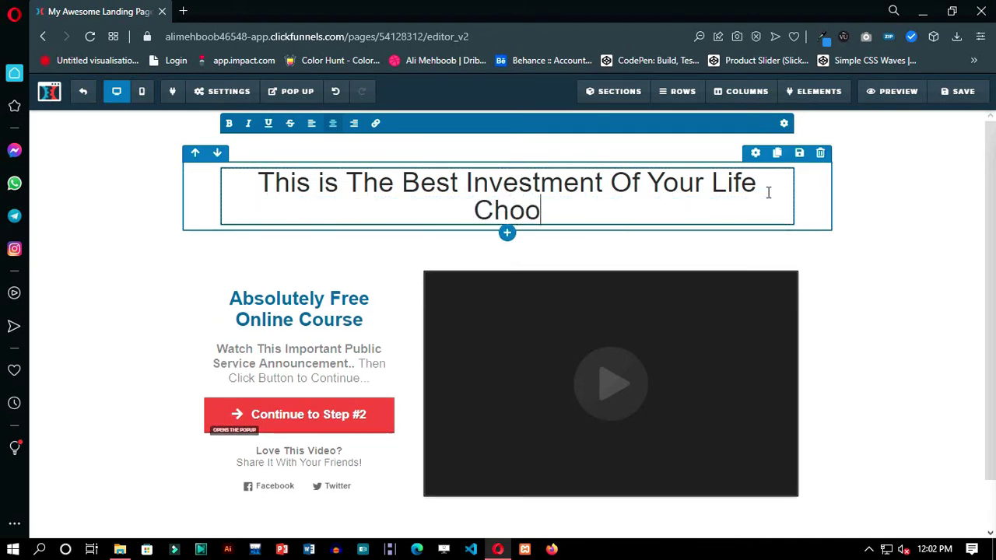
{"action": "type", "text": "se This O"}
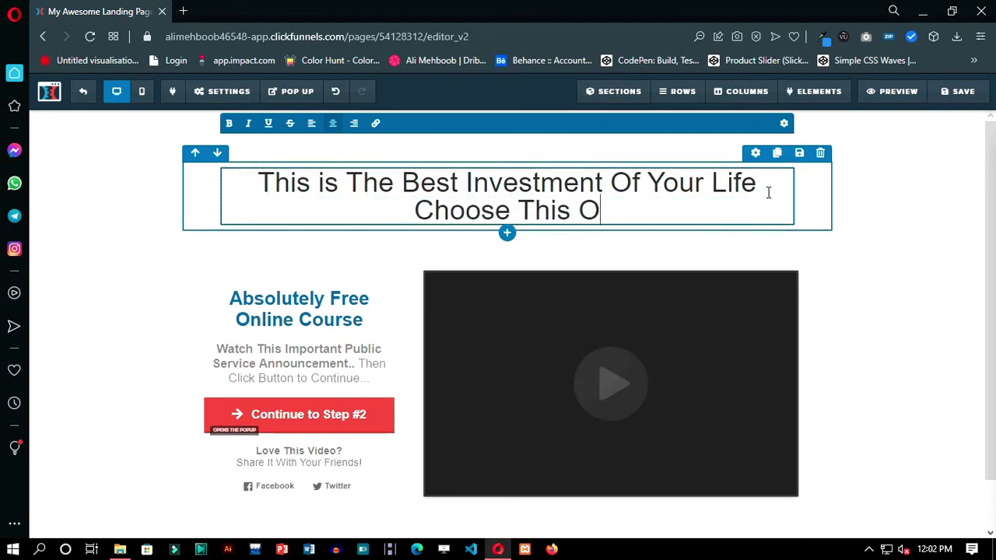
{"action": "type", "text": "ne Free Course"}
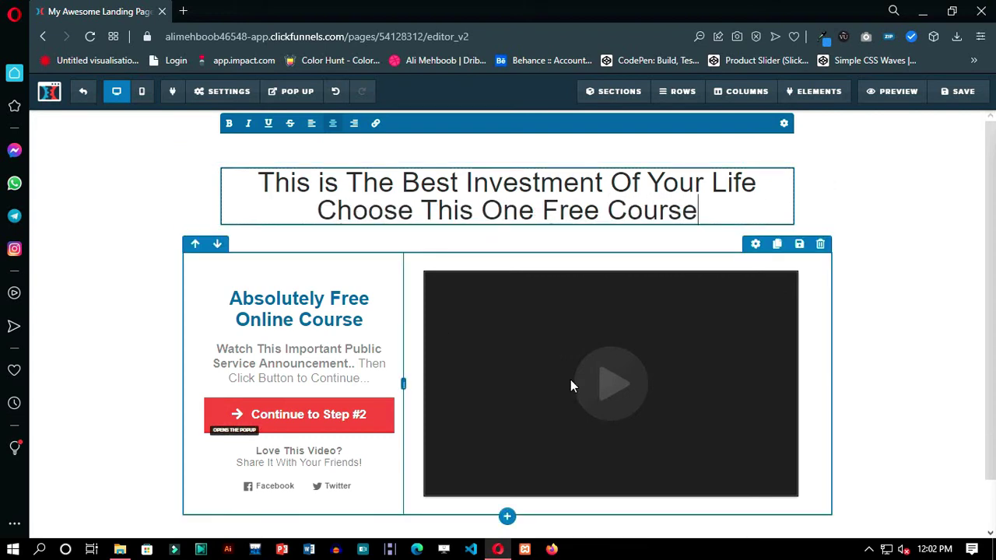
{"action": "left_click", "coordinate": [630, 387]}
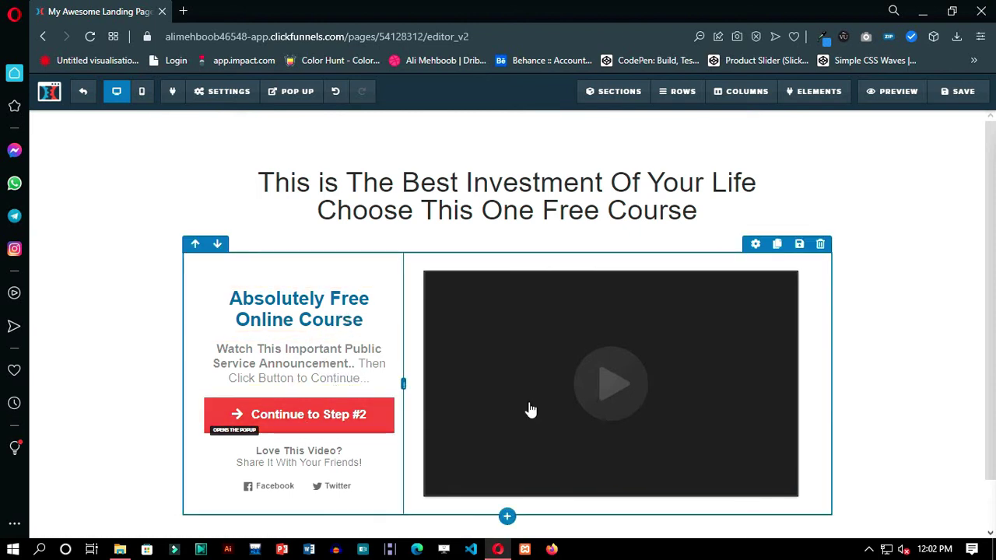
Step: Open the settings of the page's video element and set its video type to YouTube
{"action": "scroll", "coordinate": [614, 296], "scroll_direction": "down", "scroll_amount": 1}
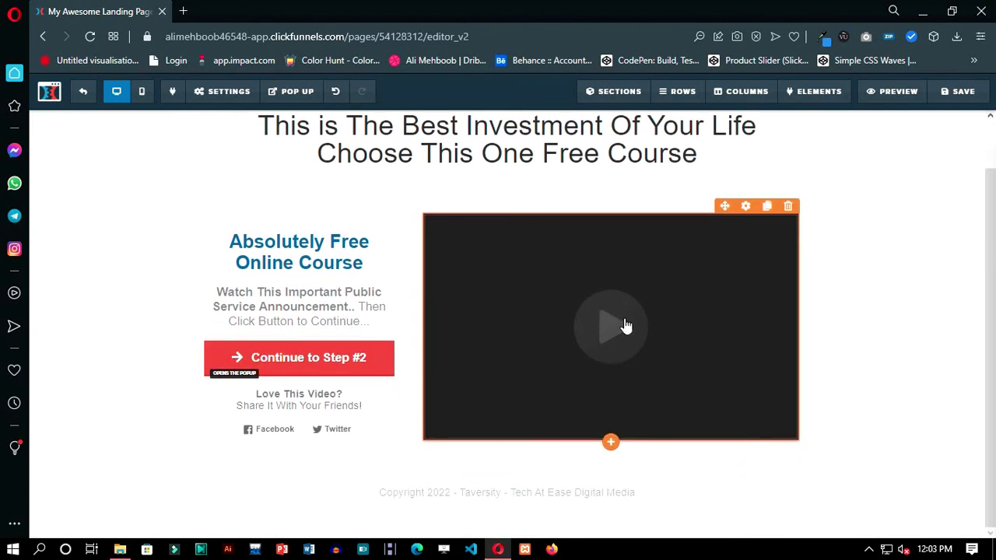
{"action": "left_click", "coordinate": [744, 207]}
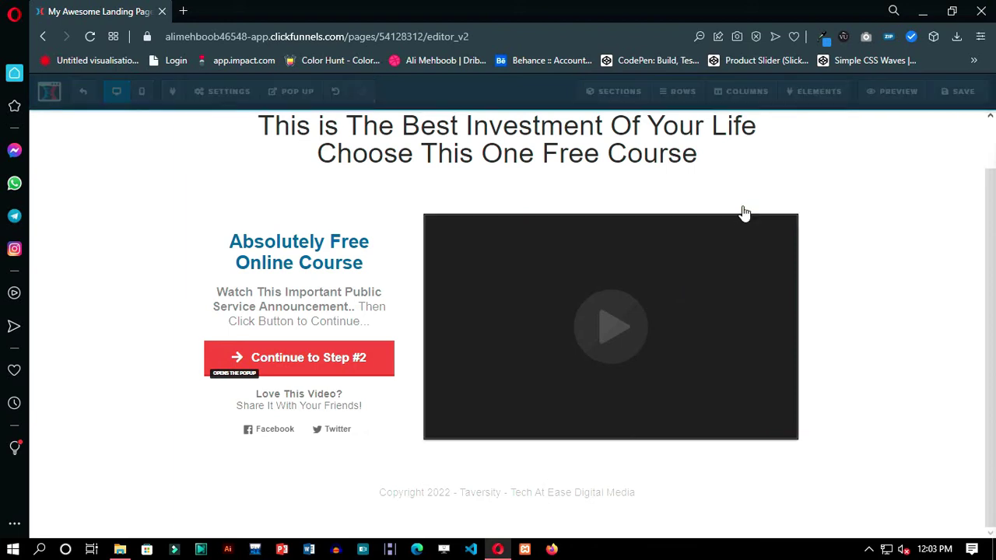
{"action": "left_click", "coordinate": [721, 273]}
{"action": "left_click", "coordinate": [744, 207]}
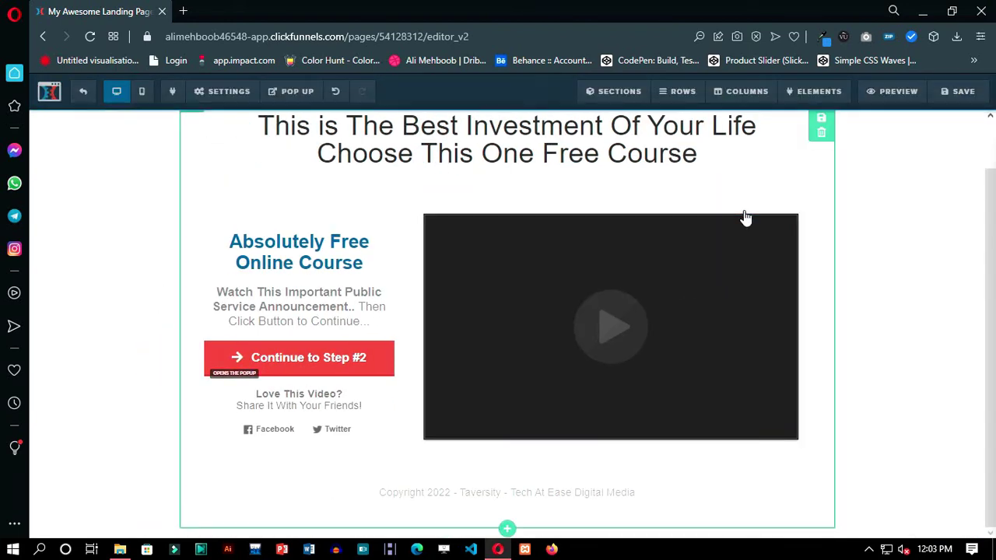
{"action": "scroll", "coordinate": [907, 266], "scroll_direction": "down", "scroll_amount": 3}
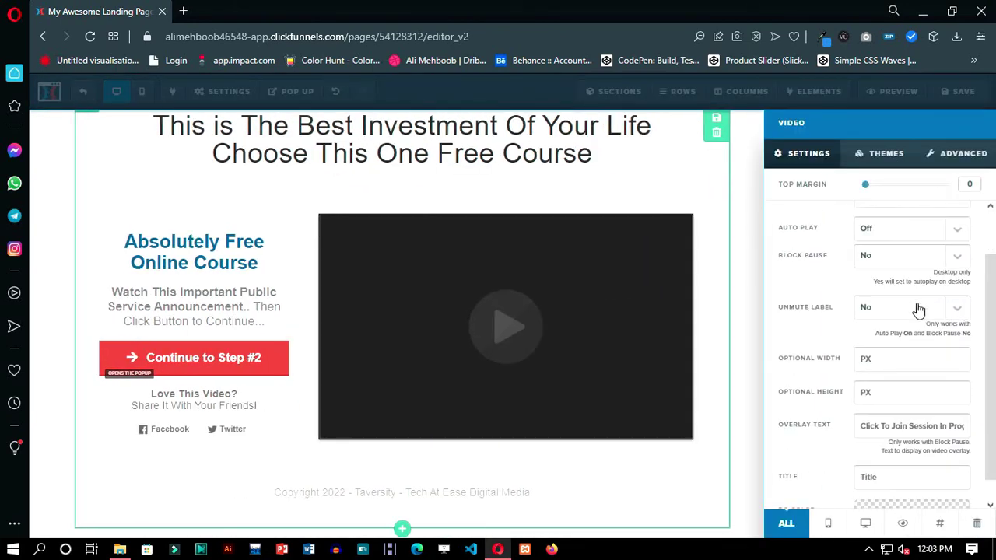
{"action": "scroll", "coordinate": [923, 288], "scroll_direction": "up", "scroll_amount": 3}
{"action": "left_click", "coordinate": [951, 229]}
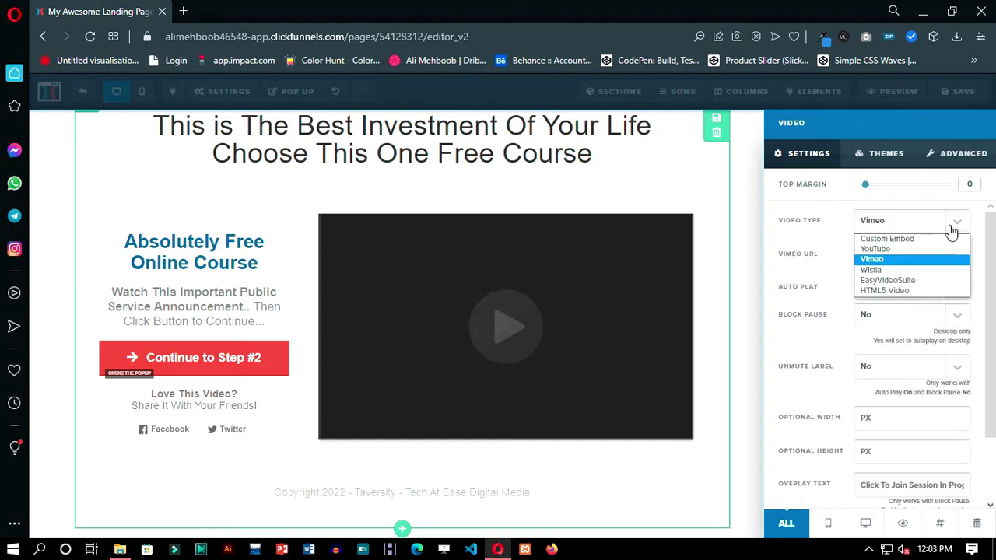
{"action": "left_click", "coordinate": [901, 251]}
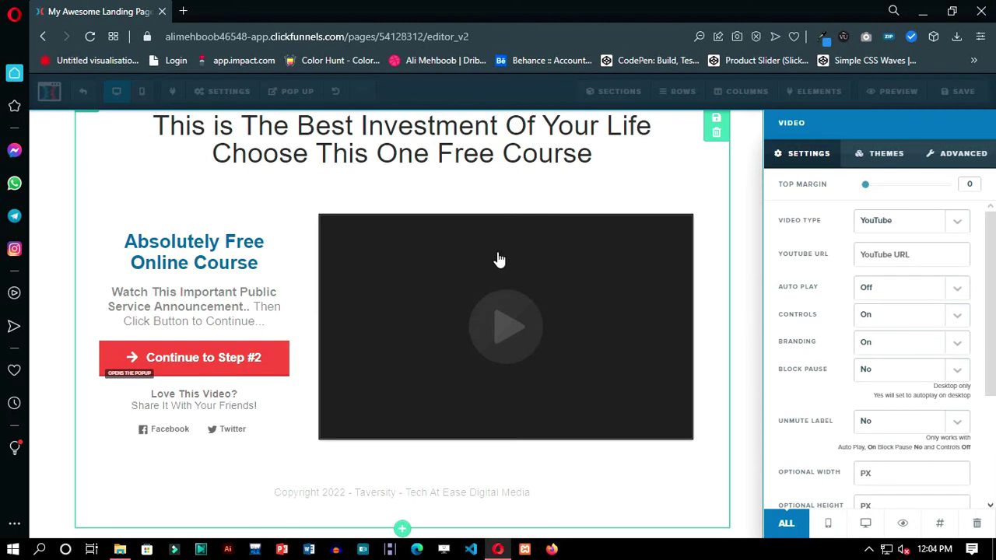
Step: Paste the copied youtu.be video link as the video element's YouTube URL
{"action": "left_click", "coordinate": [880, 257]}
{"action": "key", "text": "ctrl+v"}
{"action": "left_click", "coordinate": [975, 280]}
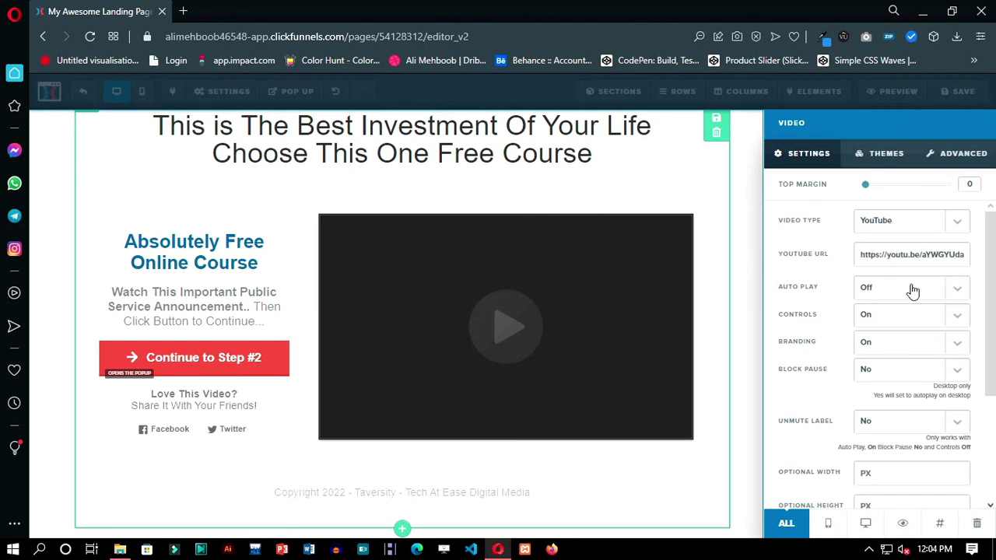
Step: Review the video element's settings and apply the red-framed theme to it
{"action": "scroll", "coordinate": [871, 360], "scroll_direction": "down", "scroll_amount": 3}
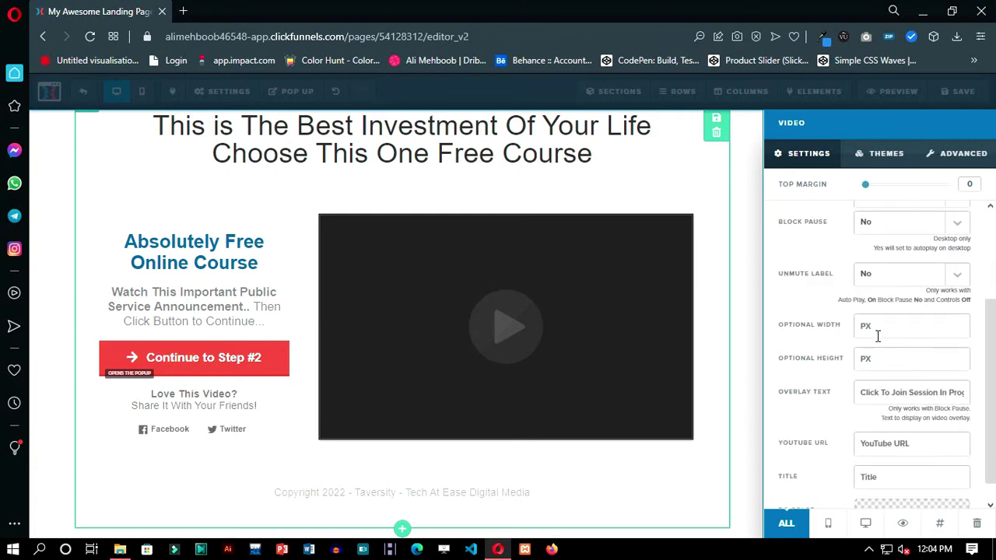
{"action": "scroll", "coordinate": [879, 355], "scroll_direction": "up", "scroll_amount": 1}
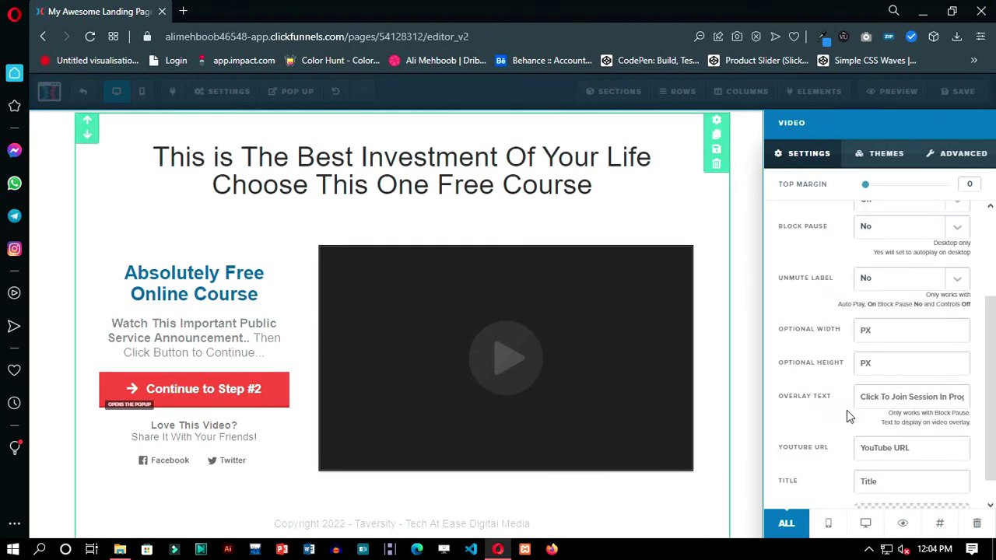
{"action": "scroll", "coordinate": [871, 389], "scroll_direction": "up", "scroll_amount": 1}
{"action": "scroll", "coordinate": [871, 389], "scroll_direction": "up", "scroll_amount": 2}
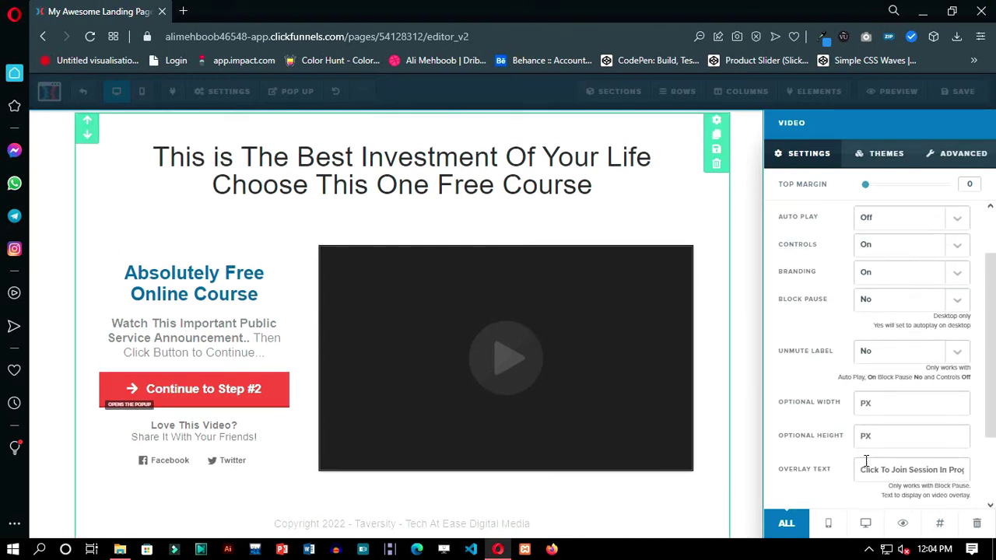
{"action": "left_click", "coordinate": [886, 163]}
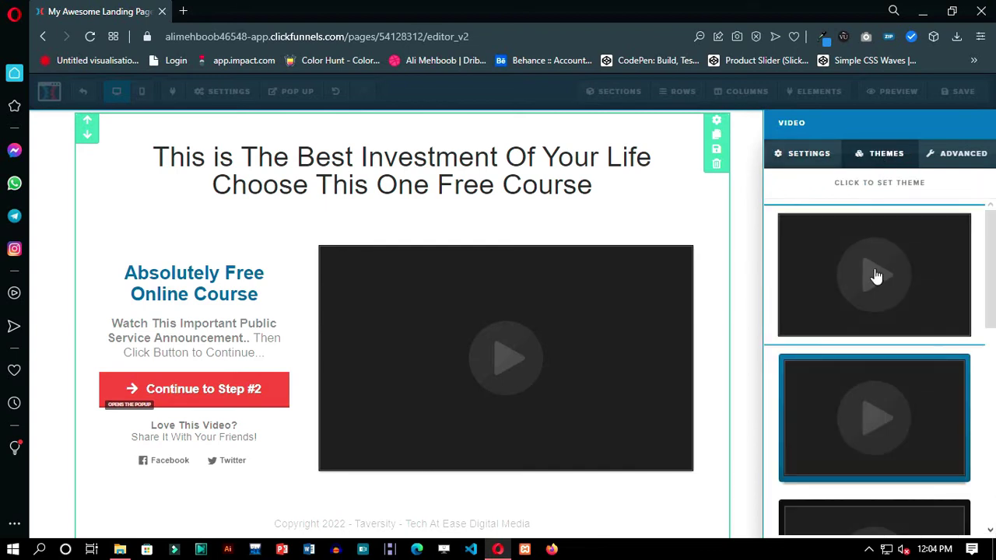
{"action": "scroll", "coordinate": [885, 333], "scroll_direction": "down", "scroll_amount": 2}
{"action": "scroll", "coordinate": [884, 335], "scroll_direction": "down", "scroll_amount": 2}
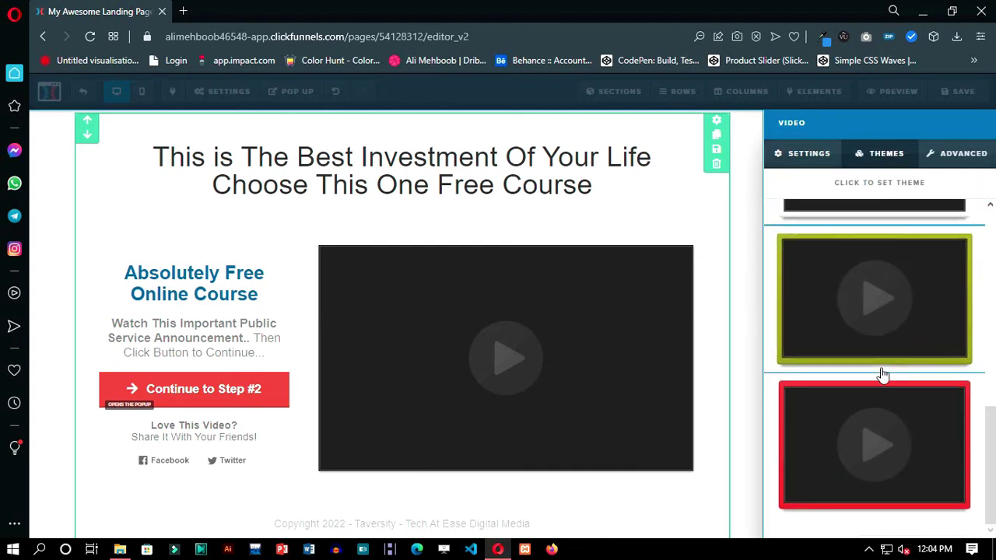
{"action": "left_click", "coordinate": [884, 436]}
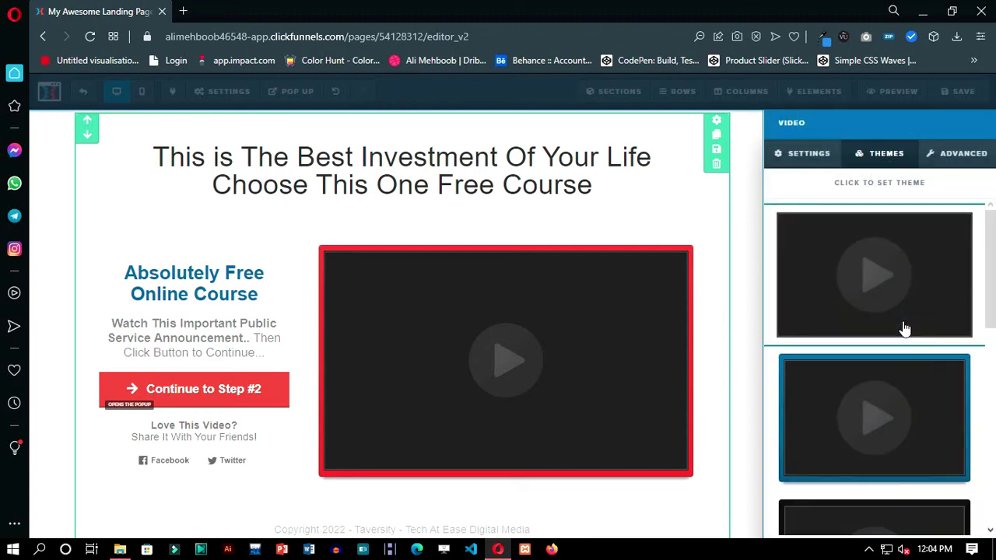
Step: Give the video element a Fade In timed delay of 5 seconds
{"action": "left_click", "coordinate": [963, 160]}
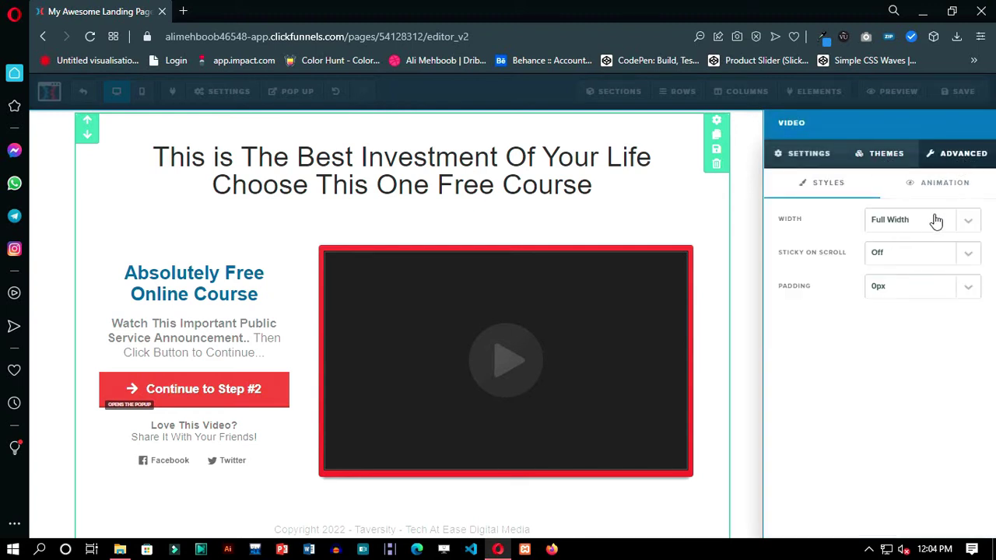
{"action": "left_click", "coordinate": [912, 198]}
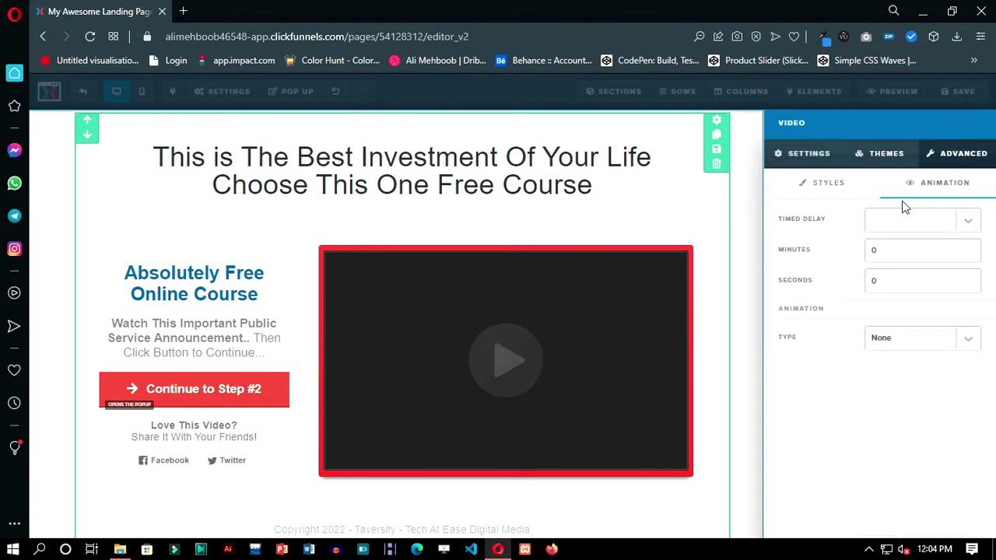
{"action": "left_click", "coordinate": [969, 224]}
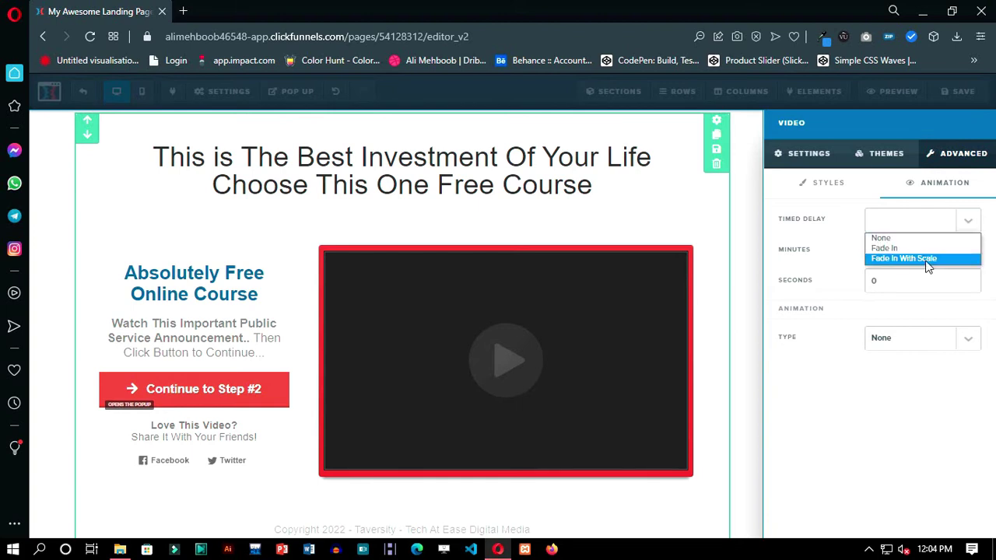
{"action": "left_click", "coordinate": [918, 248]}
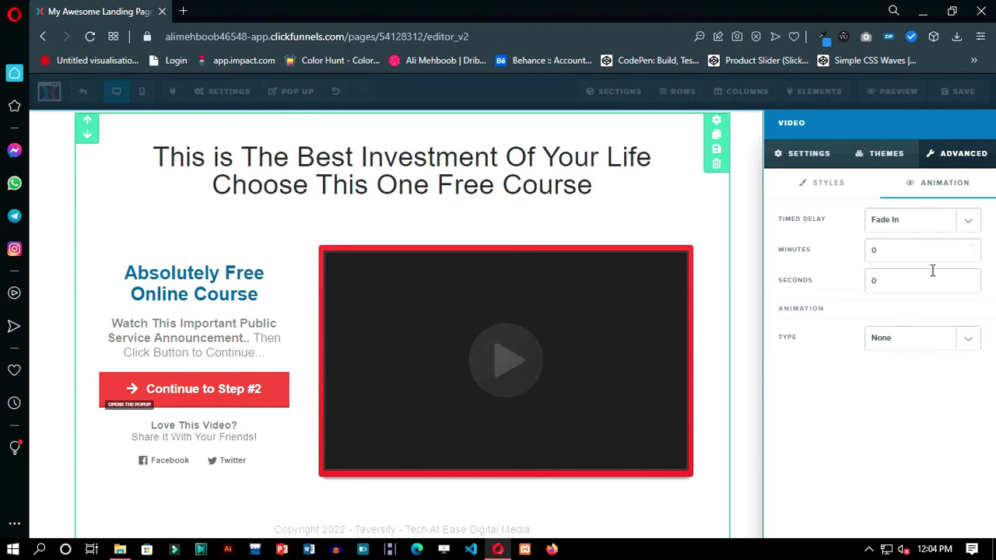
{"action": "left_click", "coordinate": [839, 166]}
{"action": "left_click", "coordinate": [968, 171]}
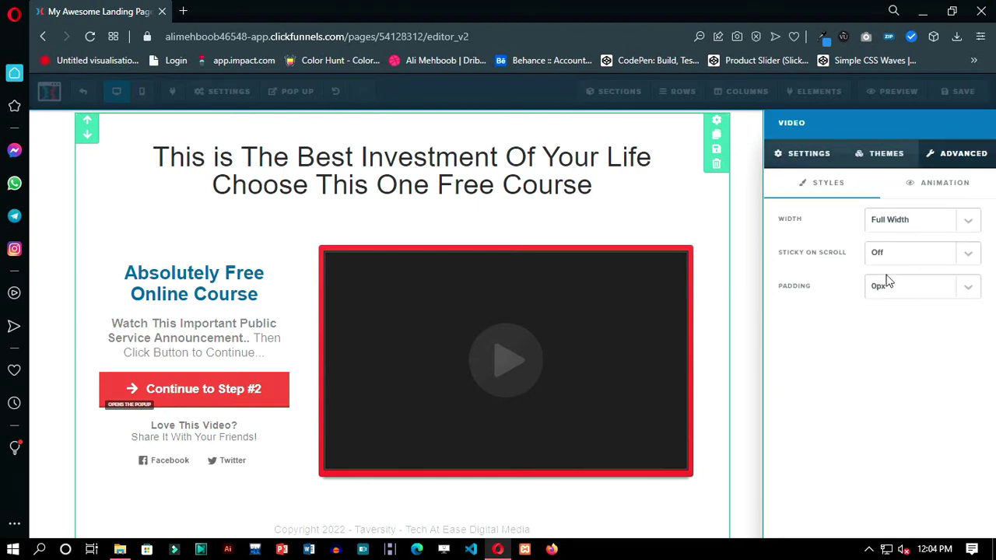
{"action": "left_click", "coordinate": [936, 185]}
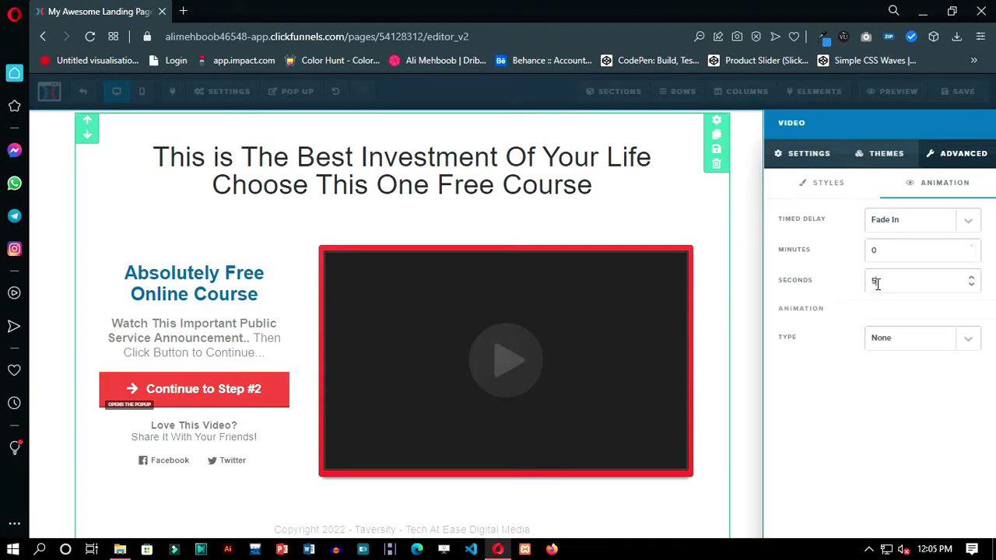
Step: Set the video's animation type to On Page Load and close the video settings
{"action": "left_click", "coordinate": [960, 343]}
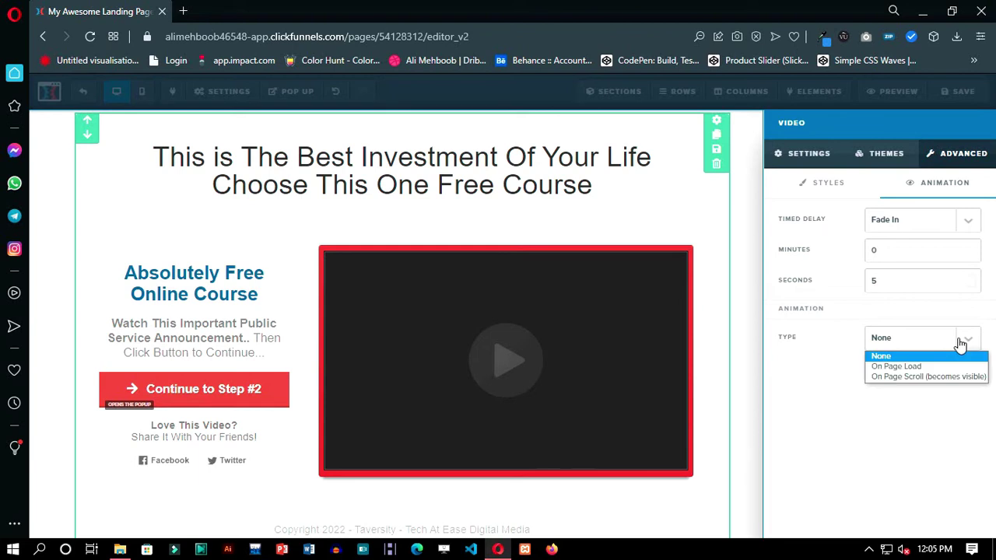
{"action": "left_click", "coordinate": [902, 366]}
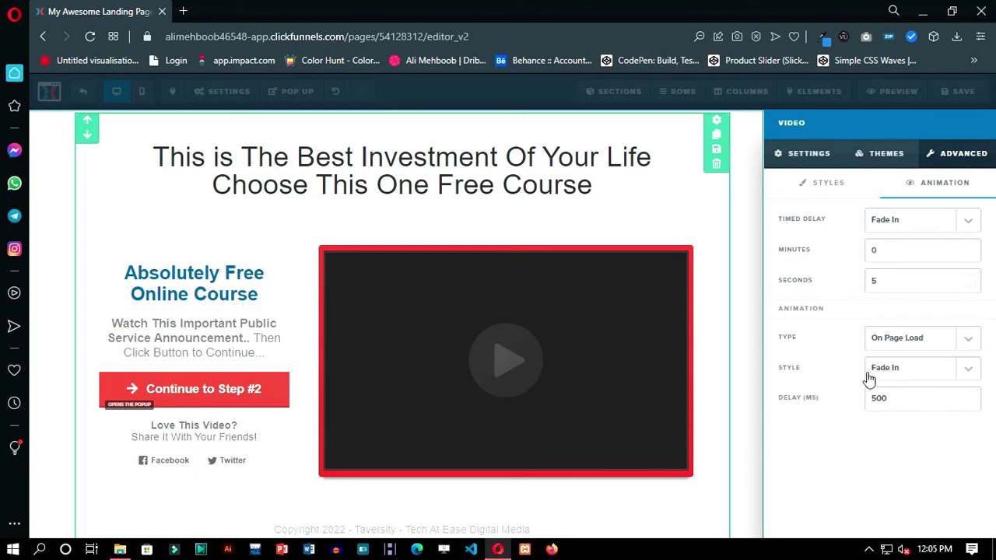
{"action": "left_click", "coordinate": [808, 153]}
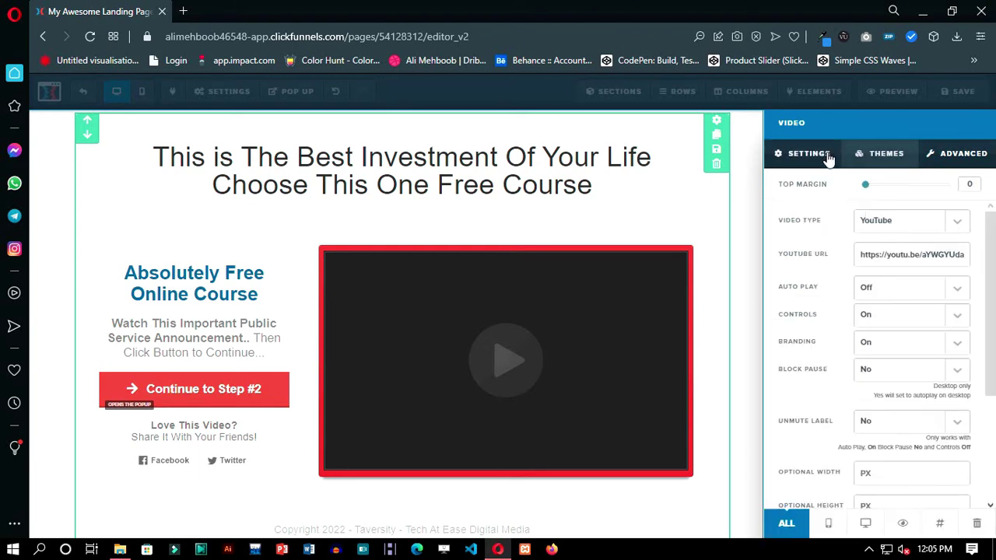
{"action": "scroll", "coordinate": [862, 317], "scroll_direction": "down", "scroll_amount": 3}
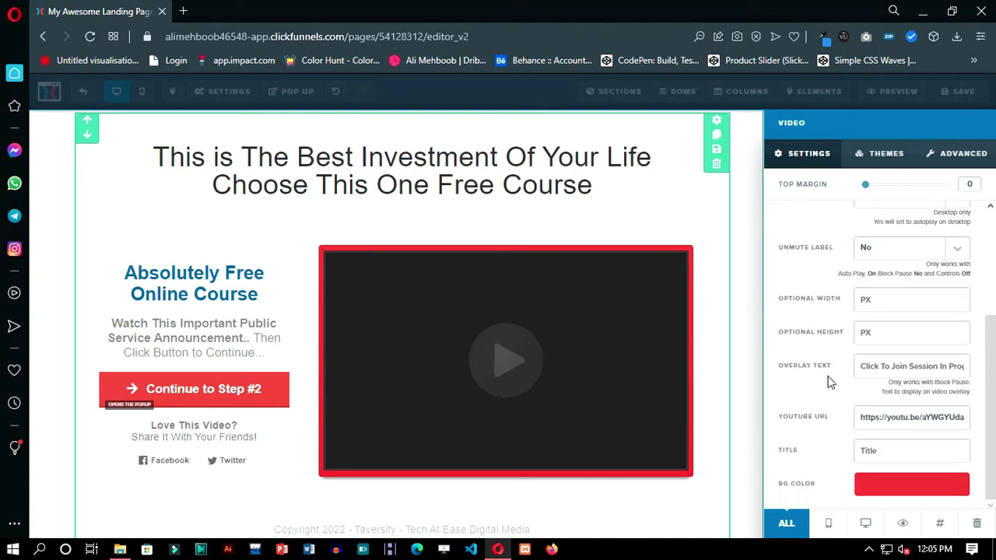
{"action": "left_click", "coordinate": [711, 214]}
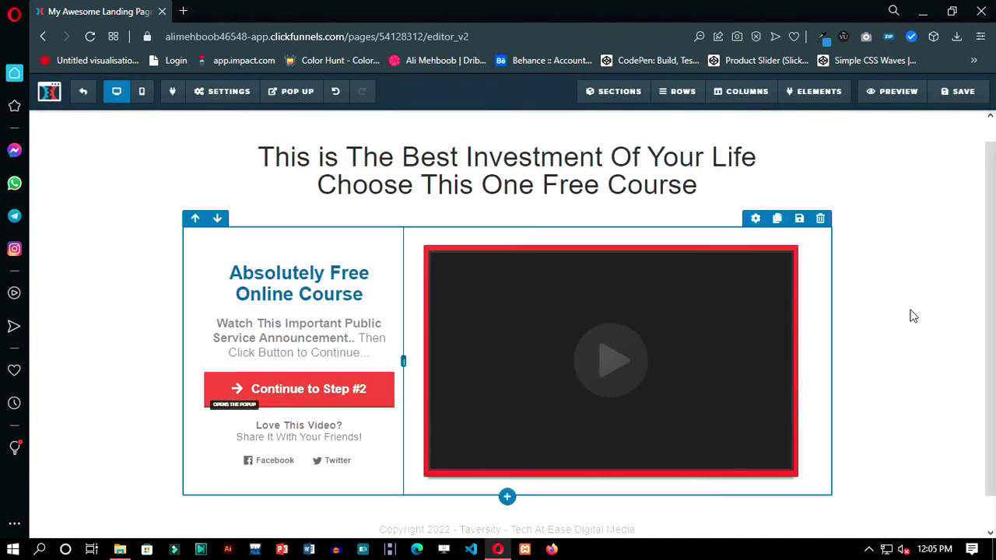
Step: Change the page's SEO title to "Taversity Free Course - Powered by ClickFunnels.com" and save the page
{"action": "scroll", "coordinate": [734, 433], "scroll_direction": "down", "scroll_amount": 1}
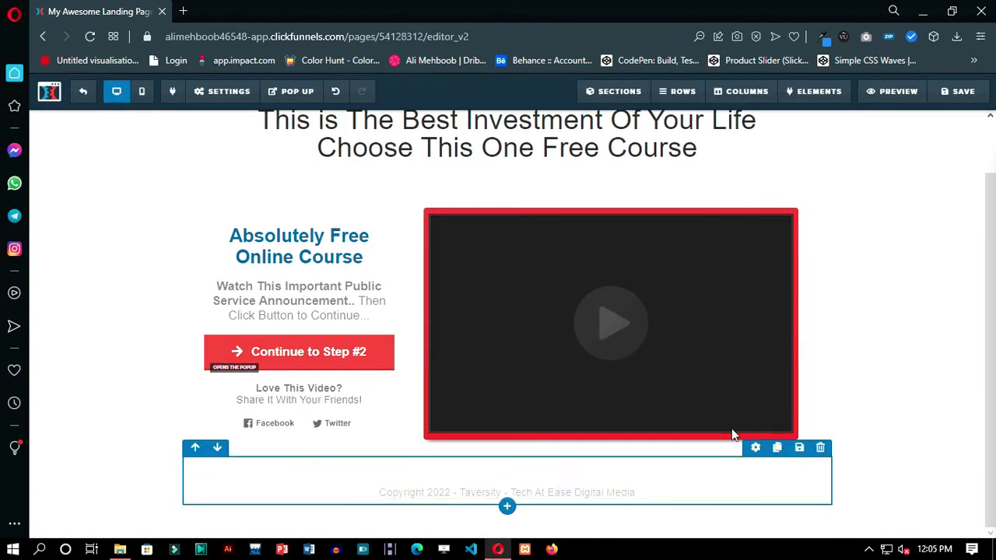
{"action": "scroll", "coordinate": [662, 314], "scroll_direction": "up", "scroll_amount": 2}
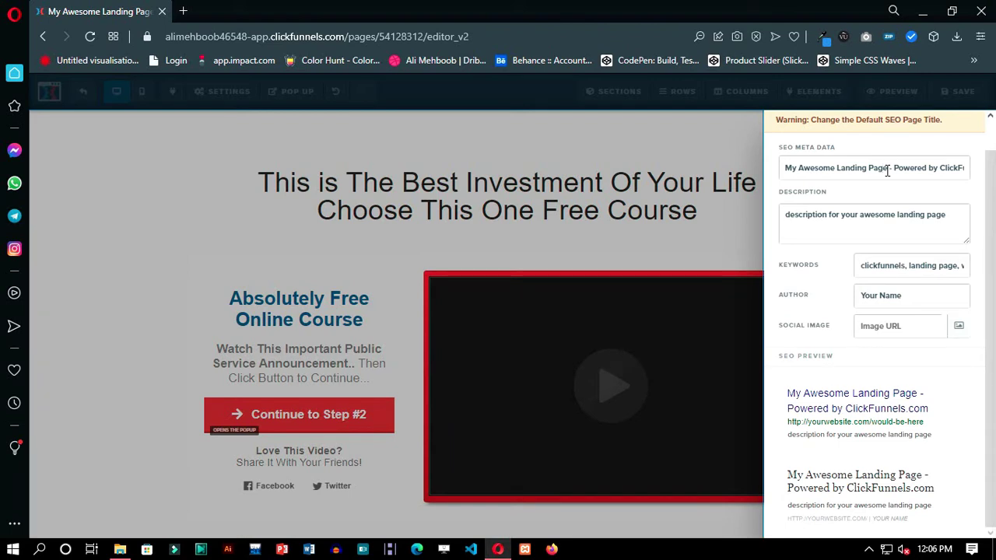
{"action": "left_click_drag", "start_coordinate": [887, 171], "coordinate": [783, 171]}
{"action": "type", "text": "T"}
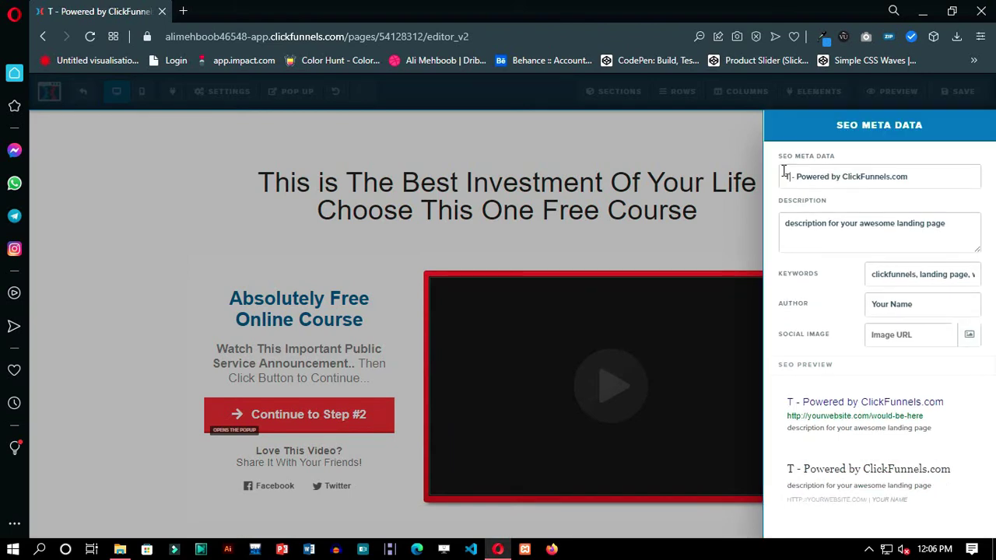
{"action": "type", "text": "aversity Fre"}
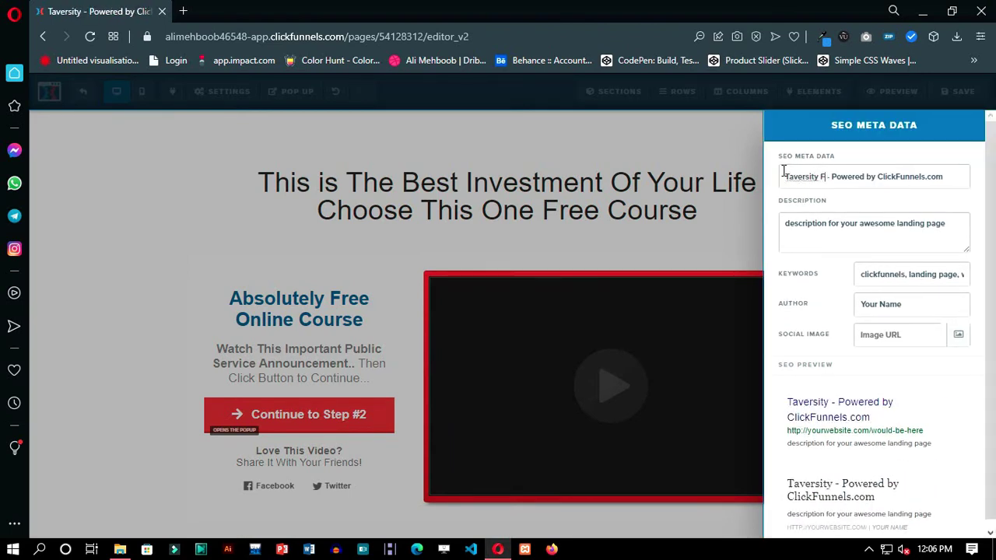
{"action": "type", "text": "e Course"}
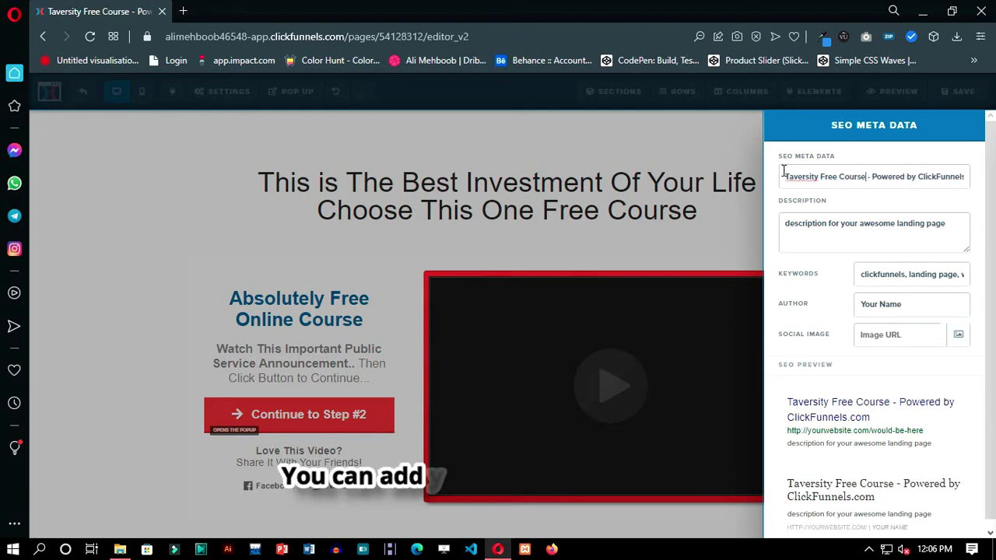
{"action": "scroll", "coordinate": [915, 311], "scroll_direction": "down", "scroll_amount": 1}
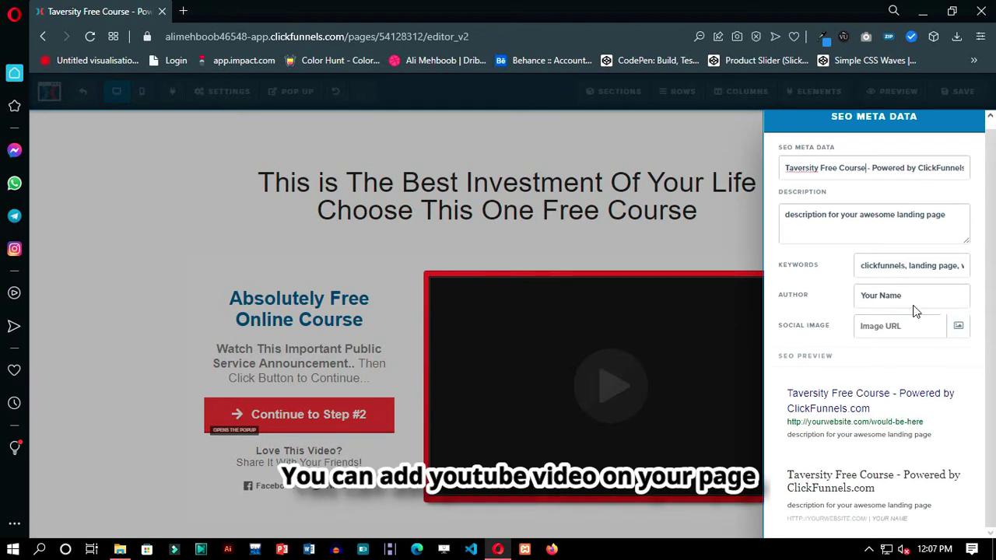
{"action": "left_click", "coordinate": [953, 105]}
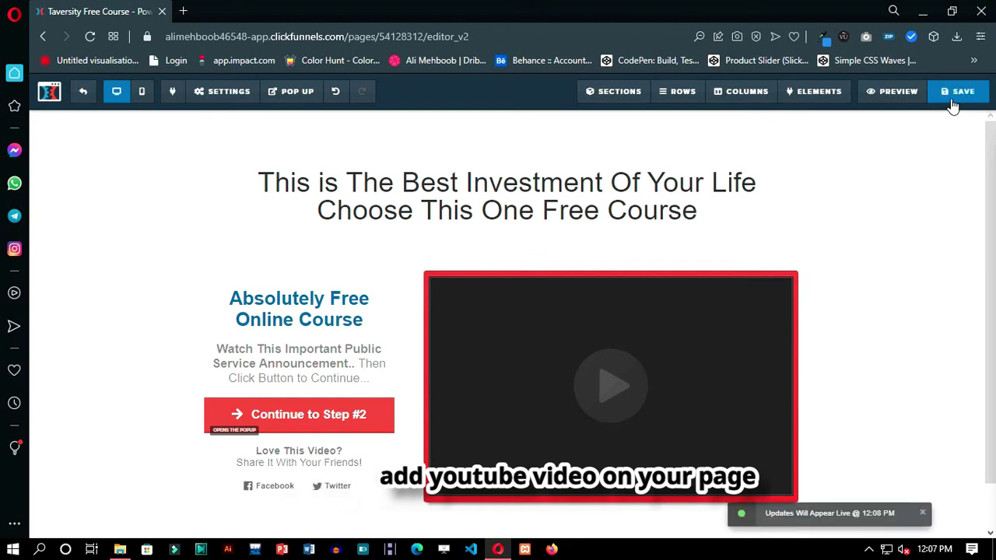
Step: Review the settings of the "Continue to Step #2" button and close them
{"action": "scroll", "coordinate": [153, 236], "scroll_direction": "down", "scroll_amount": 1}
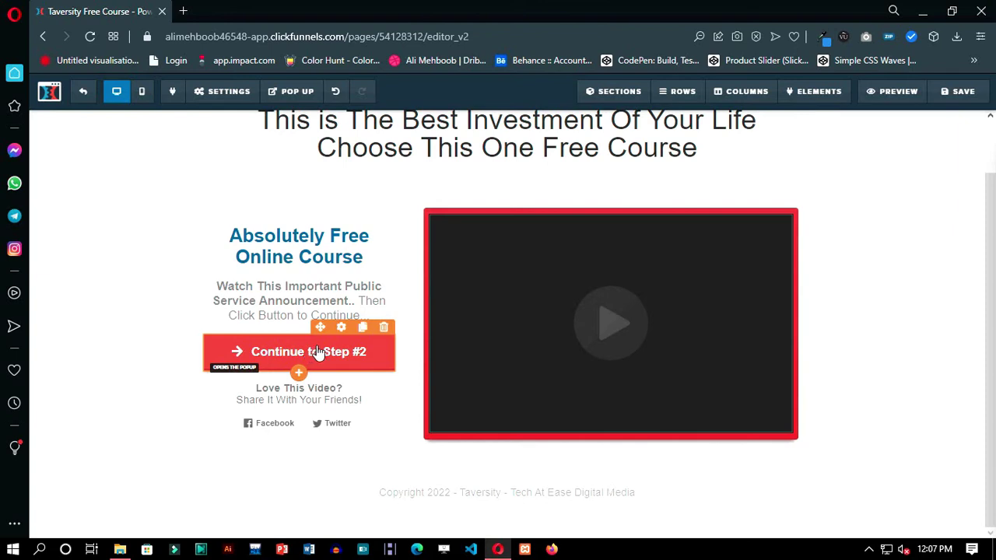
{"action": "left_click", "coordinate": [317, 351]}
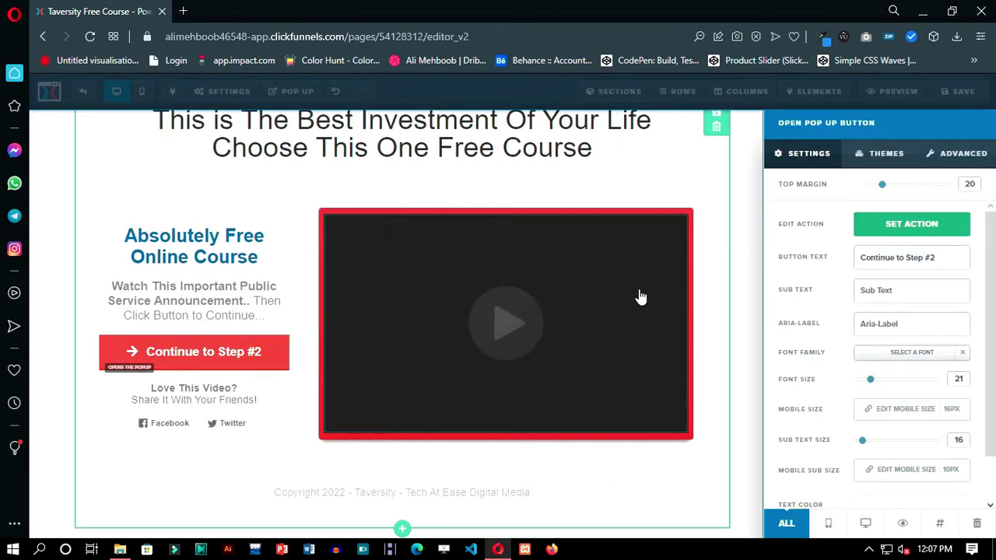
{"action": "scroll", "coordinate": [826, 342], "scroll_direction": "down", "scroll_amount": 1}
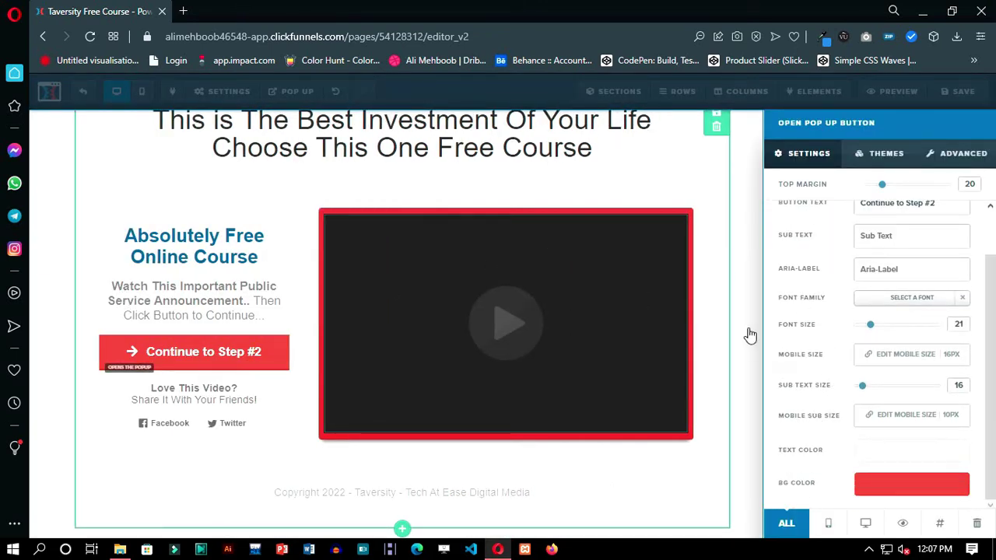
{"action": "left_click", "coordinate": [739, 186]}
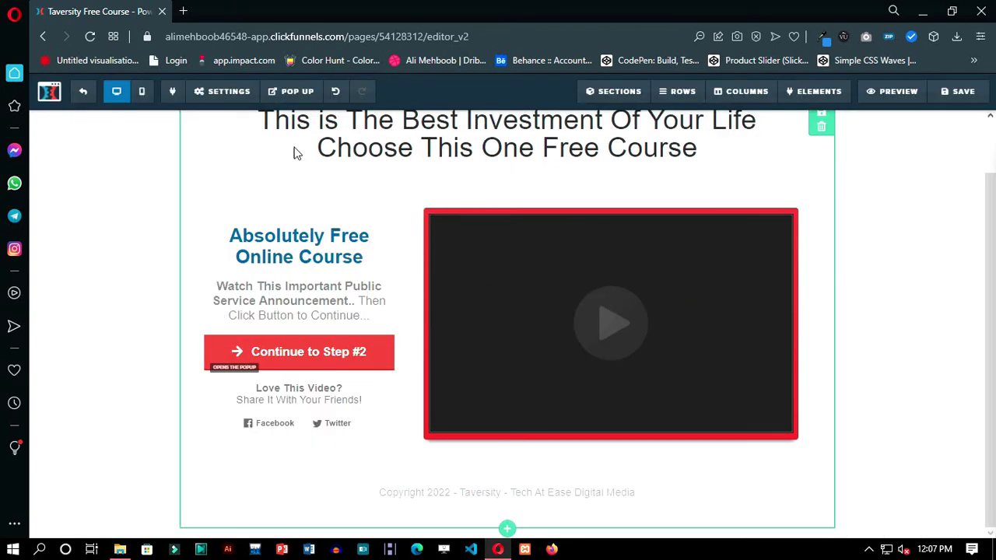
Step: Save the squeeze page again and exit the editor to the funnel step's overview
{"action": "left_click", "coordinate": [84, 92]}
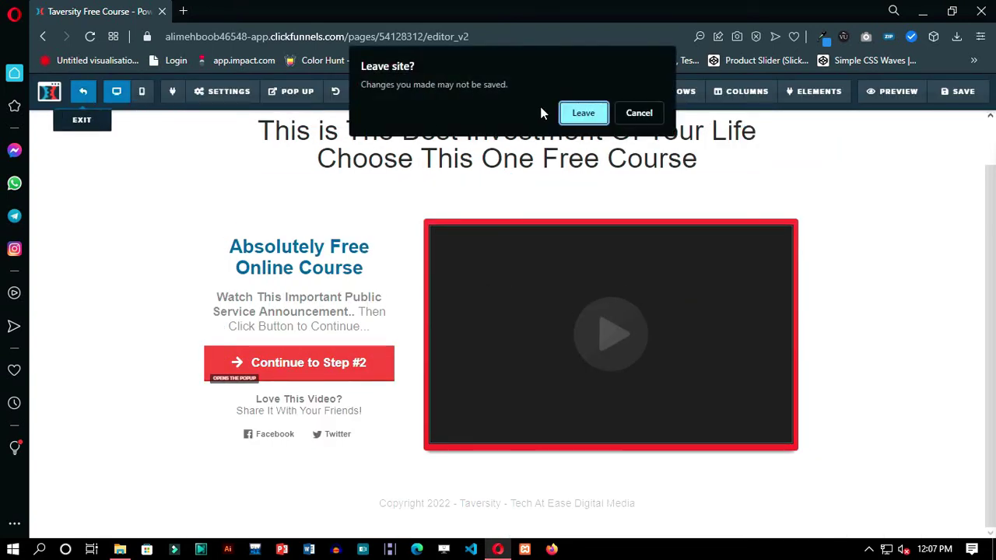
{"action": "left_click", "coordinate": [638, 113]}
{"action": "left_click", "coordinate": [939, 106]}
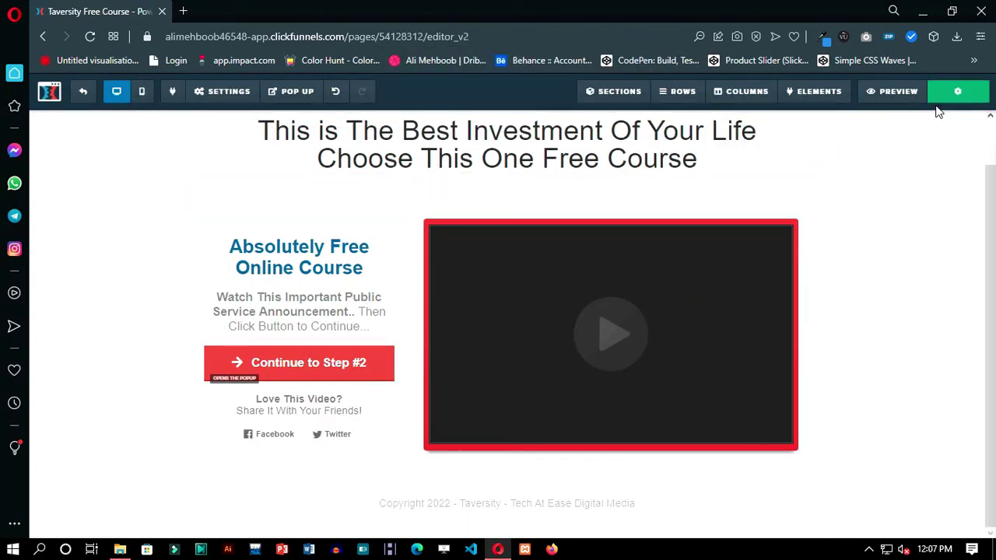
{"action": "left_click", "coordinate": [84, 91]}
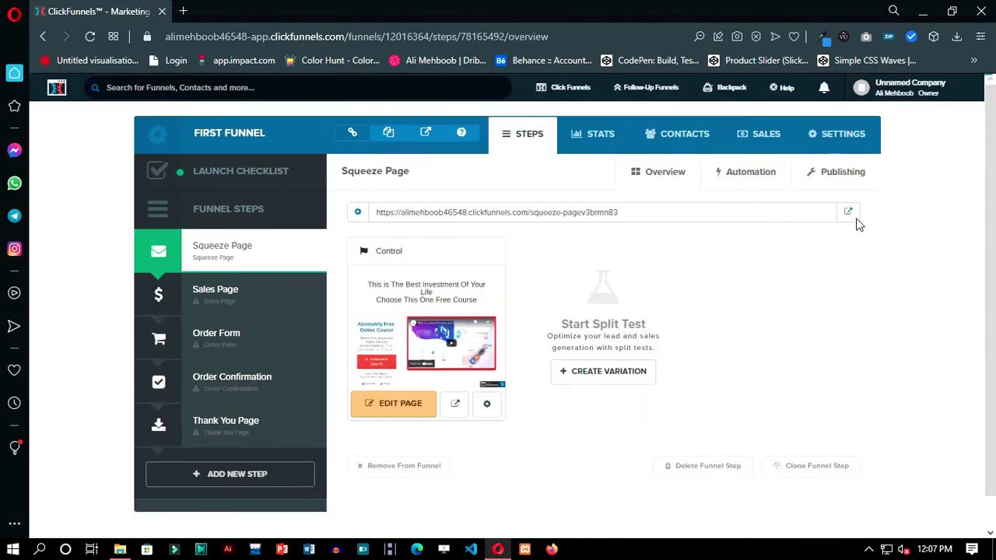
Step: View the live squeeze page and open its sign-up popup through the "Continue to Step #2" button
{"action": "left_click", "coordinate": [848, 212]}
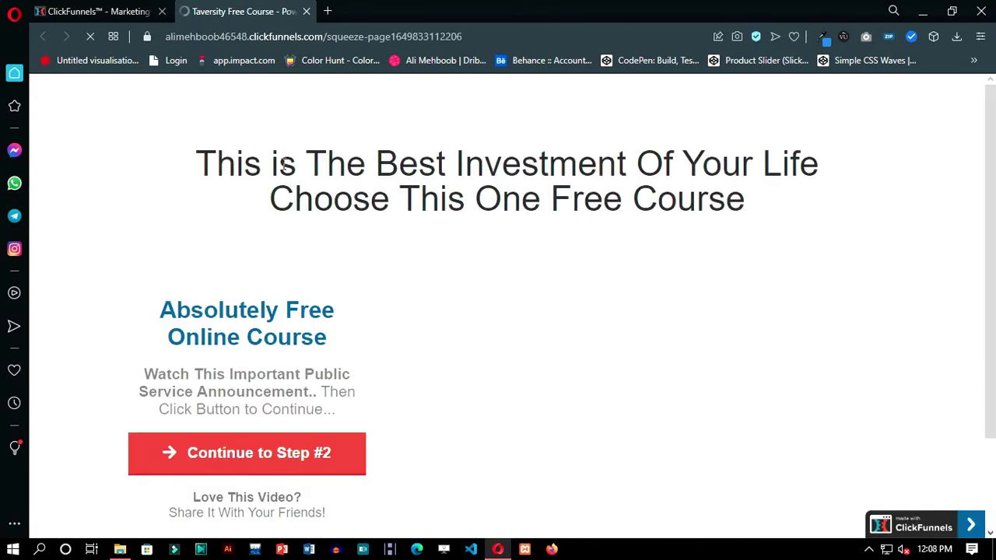
{"action": "scroll", "coordinate": [347, 349], "scroll_direction": "down", "scroll_amount": 2}
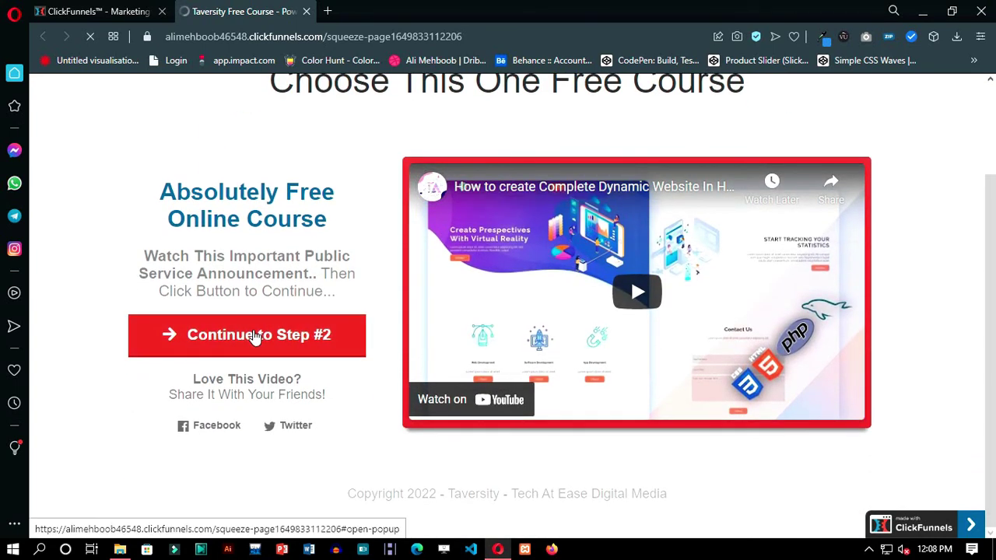
{"action": "left_click", "coordinate": [253, 332]}
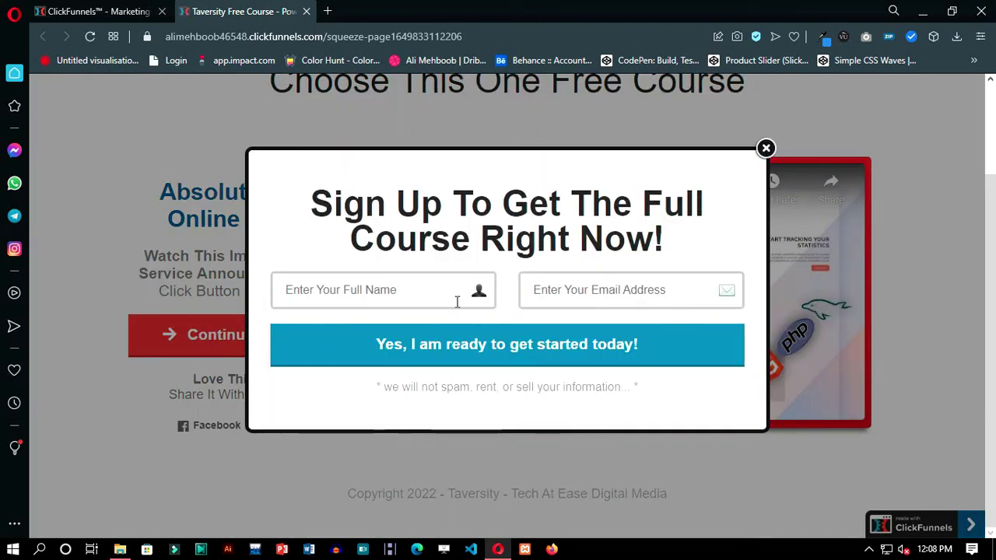
{"action": "left_click", "coordinate": [433, 294]}
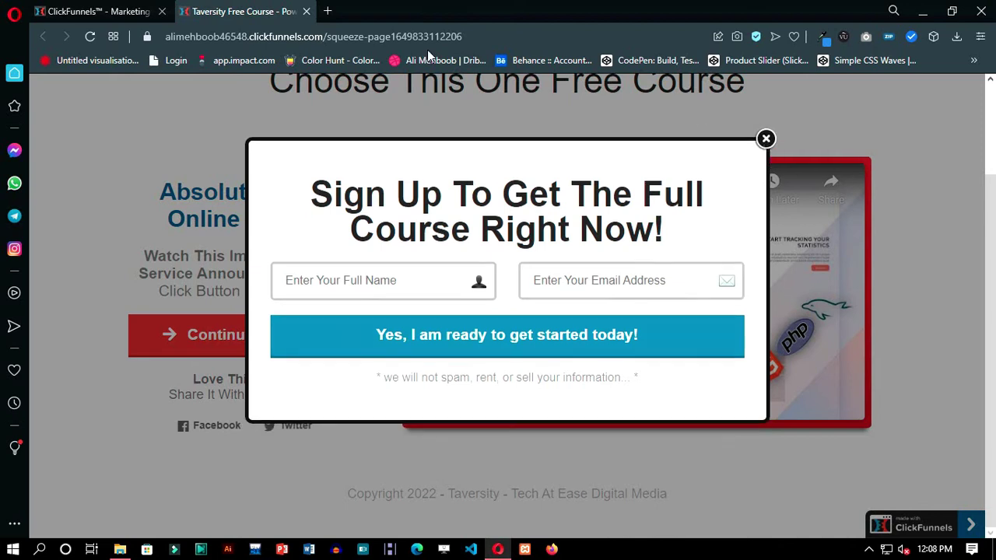
Step: Return to the funnel, open its Sales Page step and browse the available sales page templates
{"action": "left_click", "coordinate": [73, 11]}
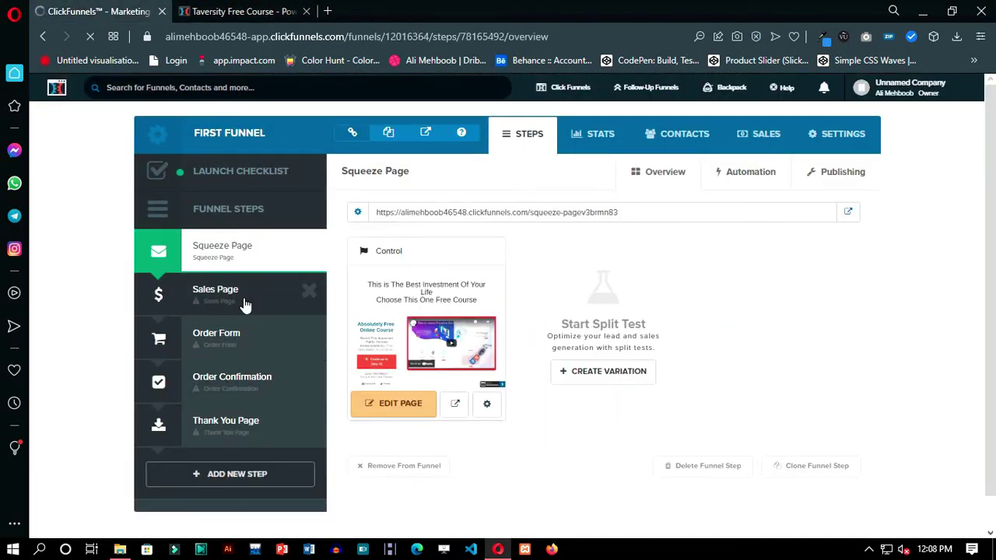
{"action": "left_click", "coordinate": [249, 302]}
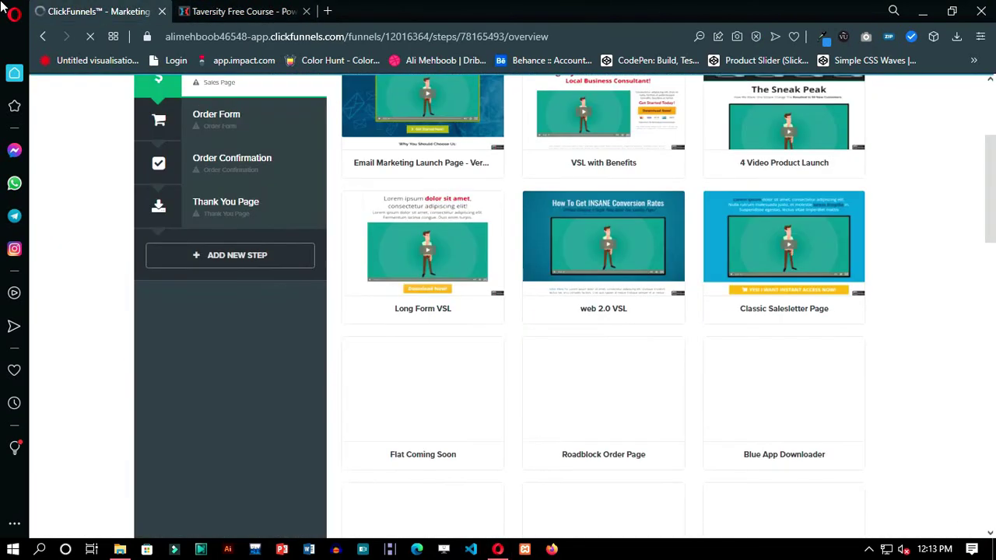
{"action": "scroll", "coordinate": [880, 389], "scroll_direction": "down", "scroll_amount": 2}
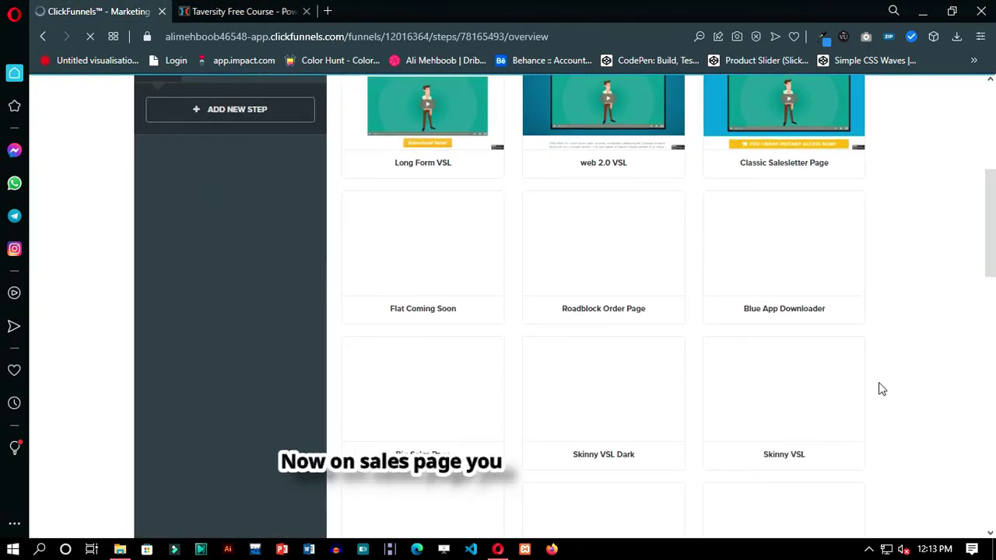
{"action": "scroll", "coordinate": [627, 370], "scroll_direction": "up", "scroll_amount": 4}
{"action": "scroll", "coordinate": [615, 342], "scroll_direction": "down", "scroll_amount": 3}
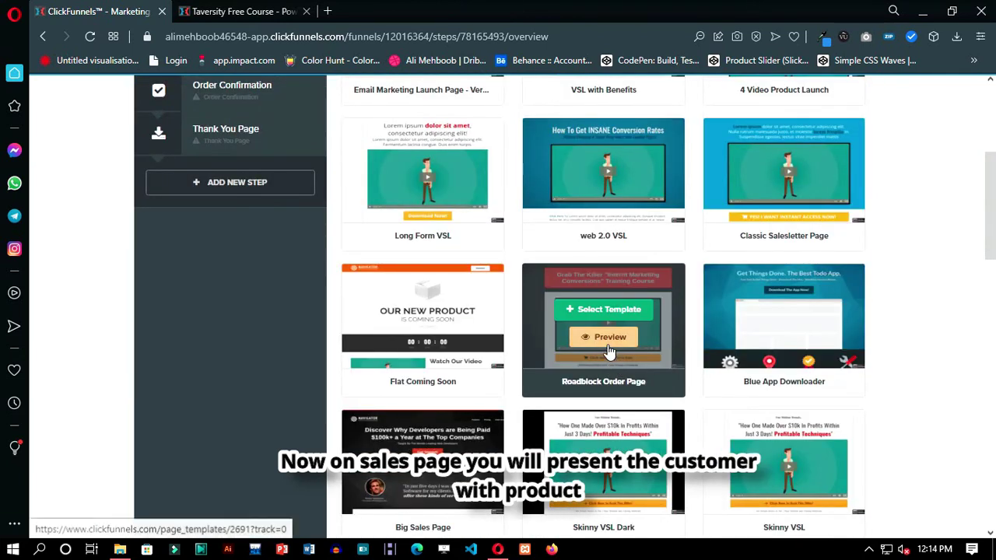
Step: Preview the Roadblock Order Page template and look through its video, add-to-cart button and testimonials
{"action": "left_click", "coordinate": [608, 347]}
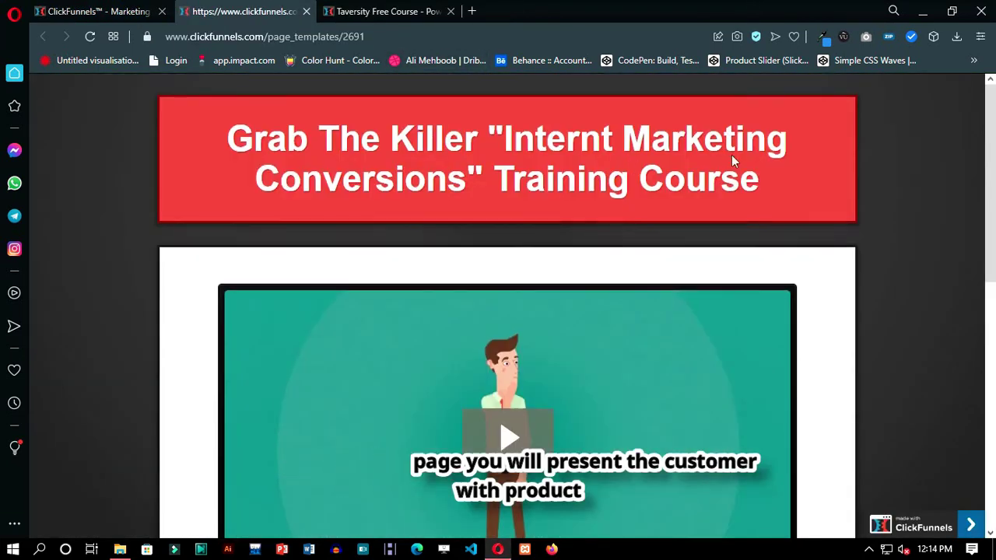
{"action": "scroll", "coordinate": [809, 202], "scroll_direction": "down", "scroll_amount": 2}
{"action": "scroll", "coordinate": [777, 243], "scroll_direction": "down", "scroll_amount": 6}
{"action": "scroll", "coordinate": [430, 205], "scroll_direction": "up", "scroll_amount": 2}
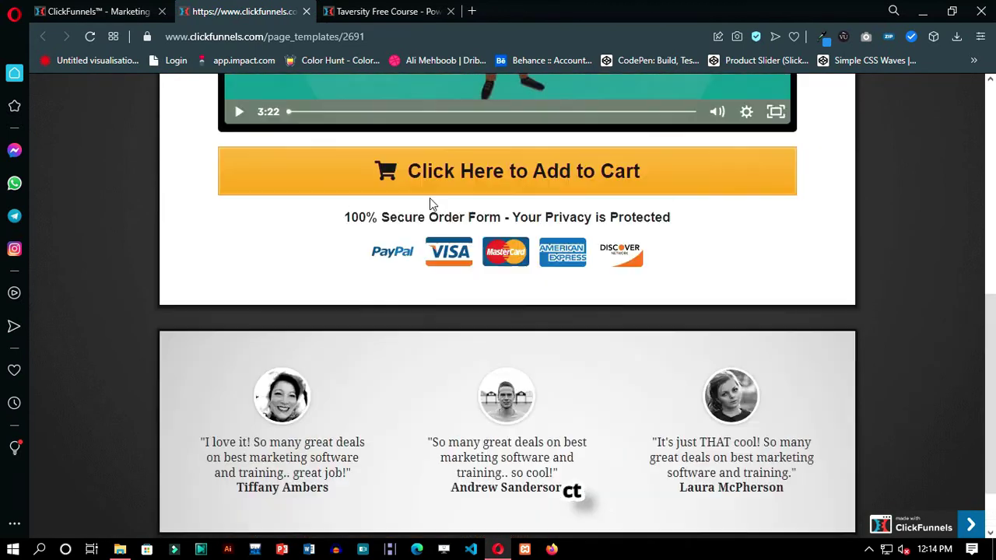
{"action": "scroll", "coordinate": [108, 135], "scroll_direction": "up", "scroll_amount": 3}
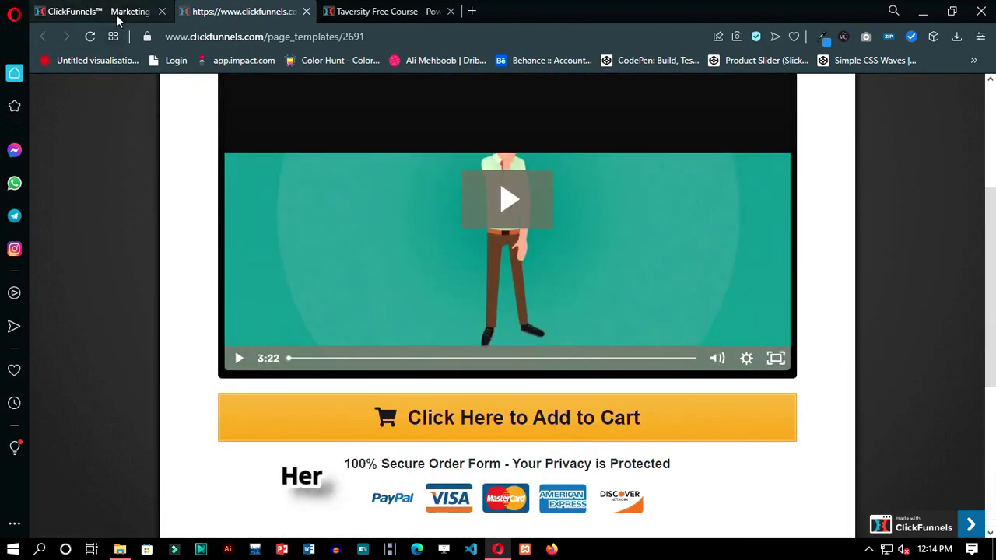
Step: Apply the Roadblock Order Page template to the Sales Page step and open the page for editing
{"action": "left_click", "coordinate": [113, 12]}
{"action": "left_click", "coordinate": [603, 307]}
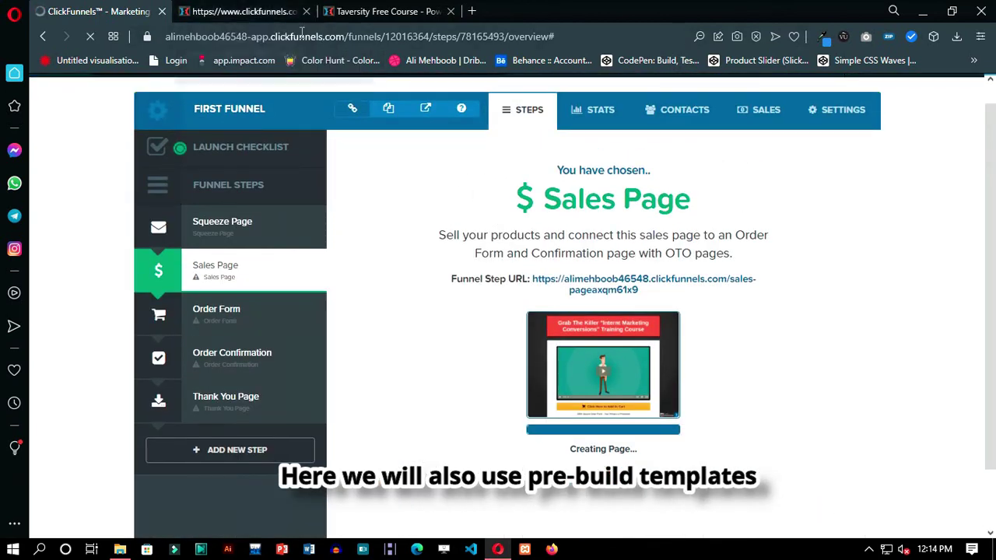
{"action": "left_click", "coordinate": [305, 11]}
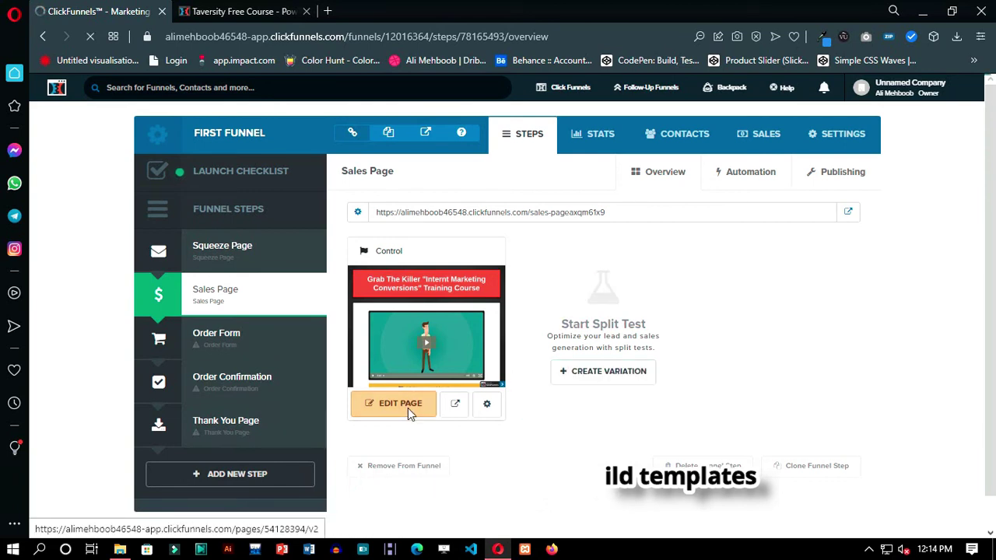
{"action": "left_click", "coordinate": [408, 407]}
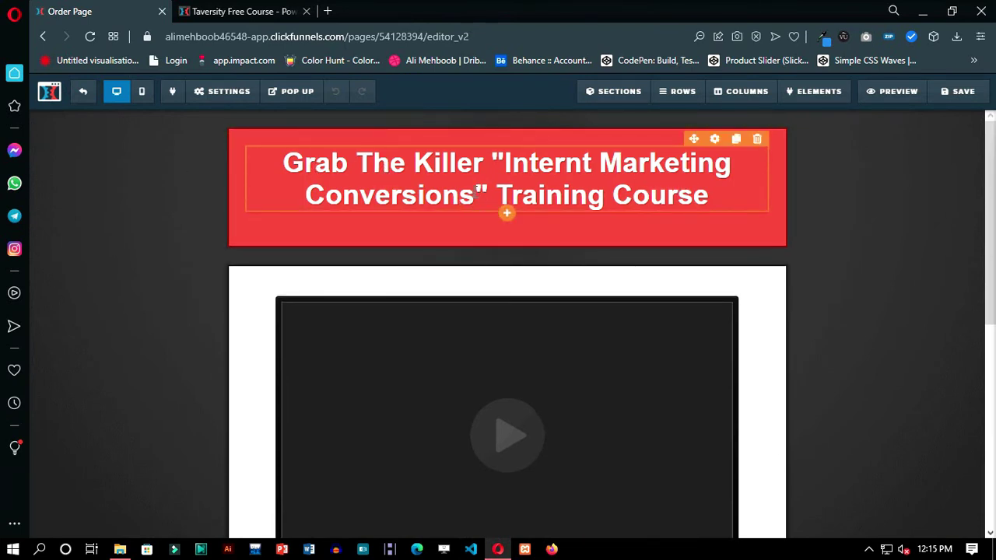
Step: Change the quoted course name in the sales page headline to "Full Stack Web Development"
{"action": "left_click", "coordinate": [475, 194]}
{"action": "left_click_drag", "start_coordinate": [475, 195], "coordinate": [508, 162]}
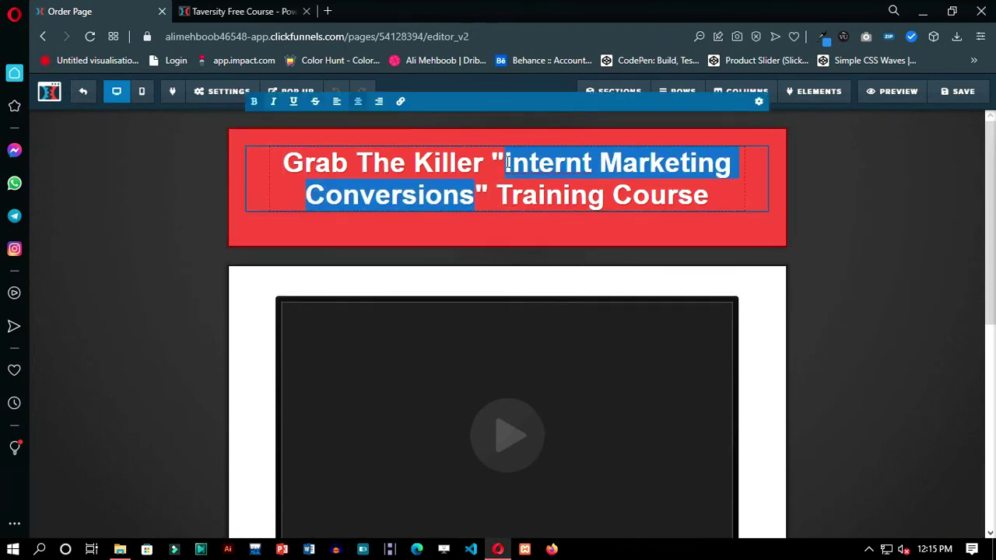
{"action": "type", "text": "Web Develo"}
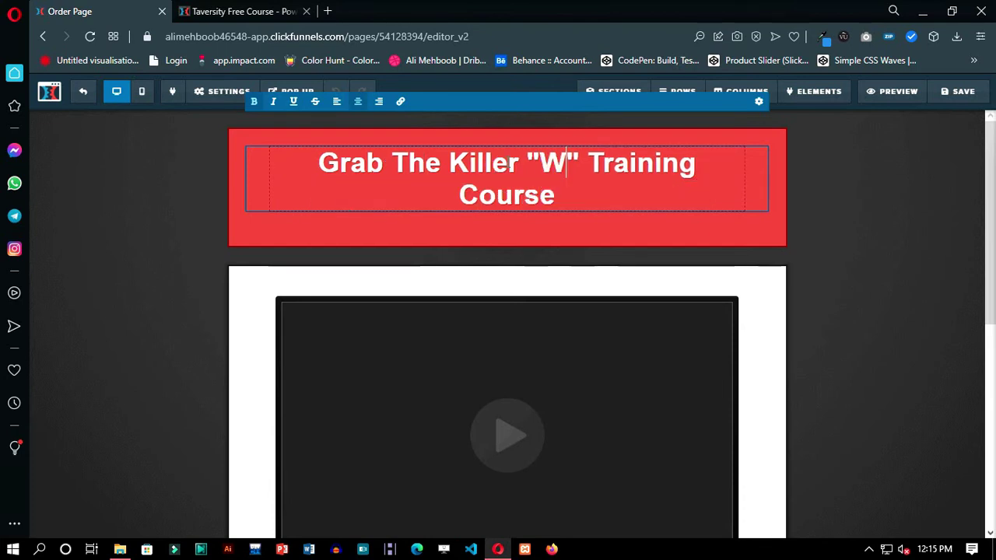
{"action": "type", "text": "pment"}
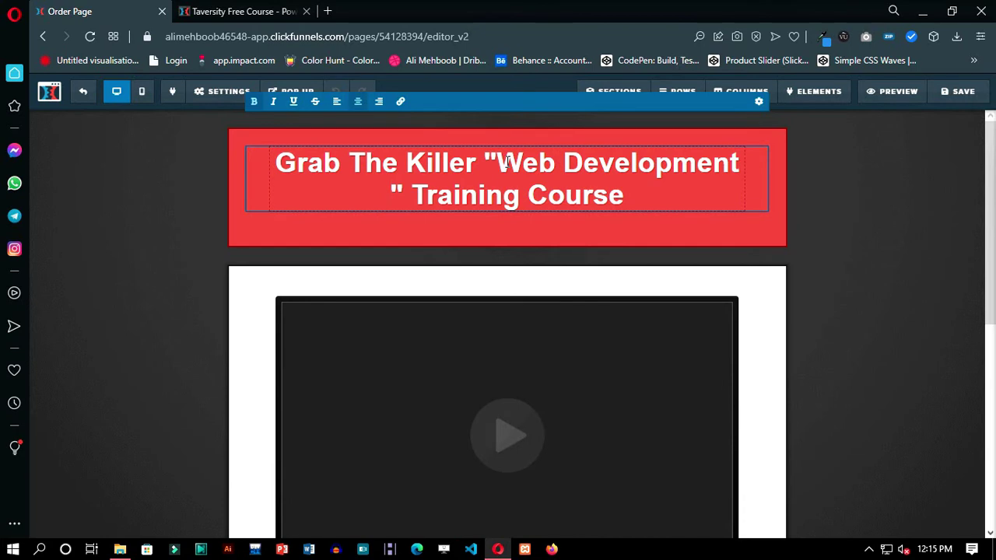
{"action": "left_click", "coordinate": [507, 161]}
{"action": "type", "text": "Full Stack"}
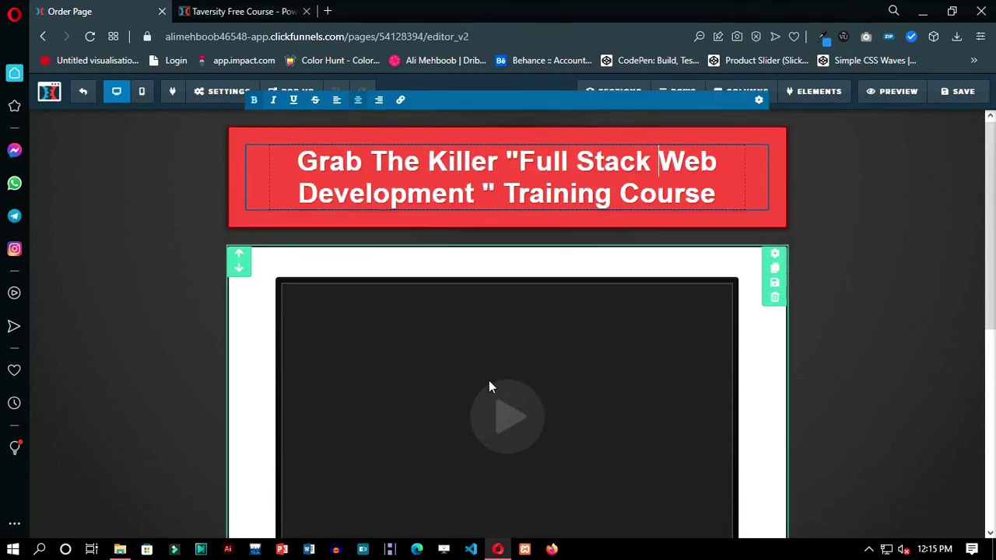
Step: Set the sales page video's type to YouTube and paste the course video's YouTube URL
{"action": "scroll", "coordinate": [592, 304], "scroll_direction": "down", "scroll_amount": 1}
{"action": "left_click", "coordinate": [592, 304]}
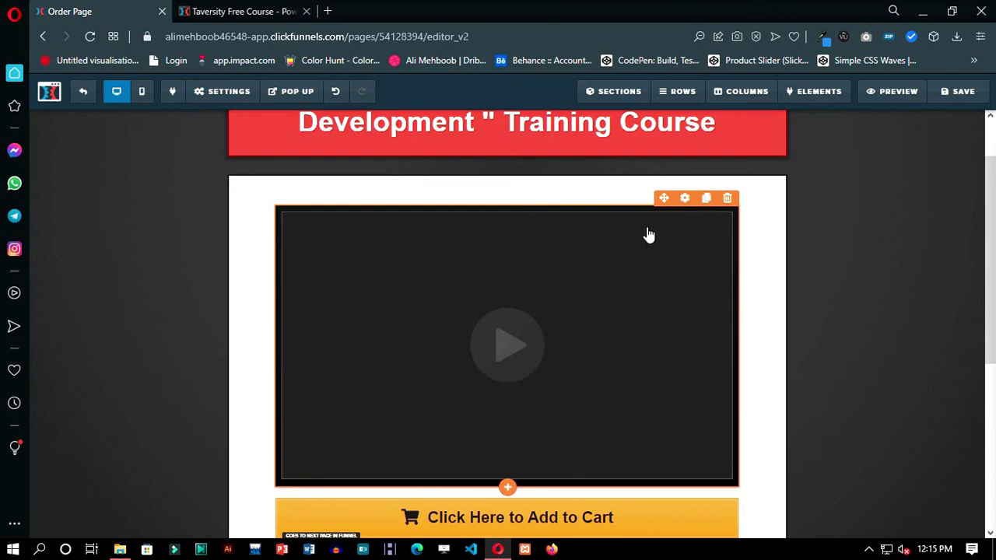
{"action": "left_click", "coordinate": [669, 226]}
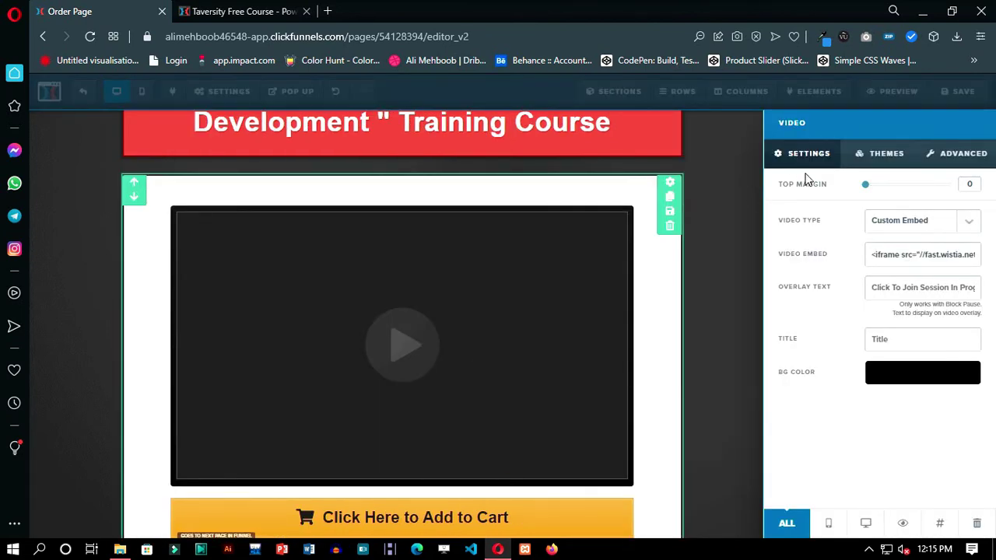
{"action": "left_click", "coordinate": [952, 234]}
{"action": "left_click", "coordinate": [934, 247]}
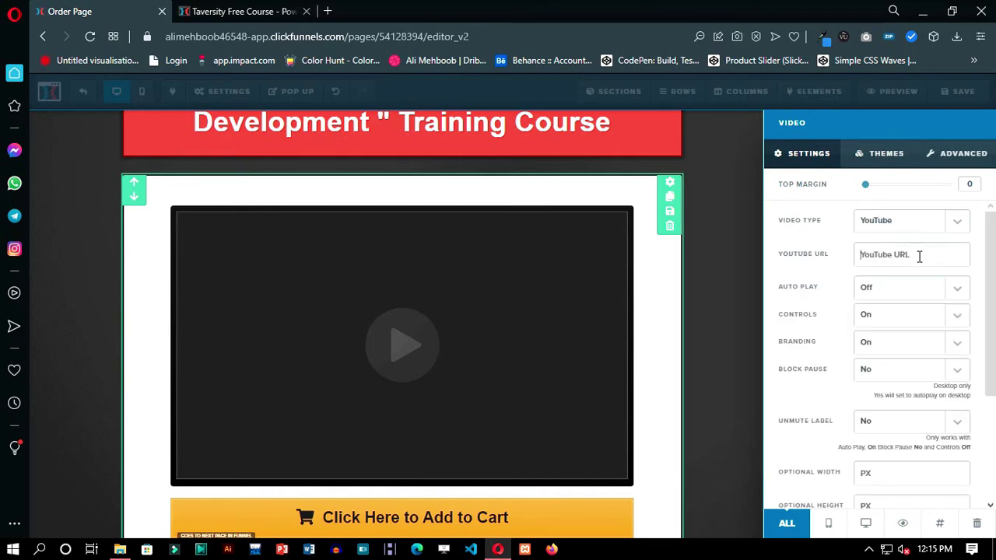
{"action": "key", "text": "ctrl+v"}
{"action": "scroll", "coordinate": [911, 316], "scroll_direction": "down", "scroll_amount": 3}
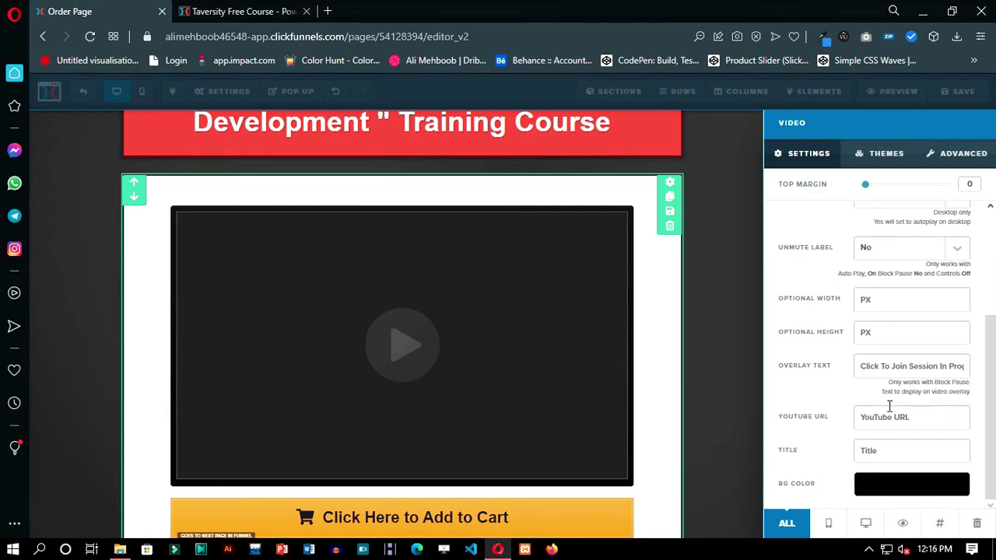
{"action": "left_click", "coordinate": [747, 295]}
Step: Check the rest of the sales page, save it and exit the editor to the funnel step's overview
{"action": "scroll", "coordinate": [747, 294], "scroll_direction": "down", "scroll_amount": 3}
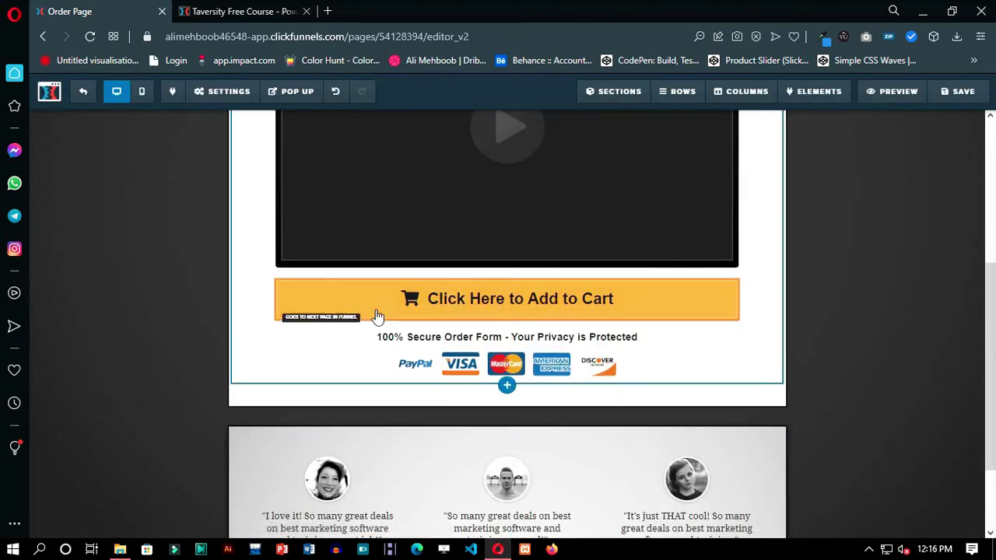
{"action": "scroll", "coordinate": [359, 334], "scroll_direction": "down", "scroll_amount": 2}
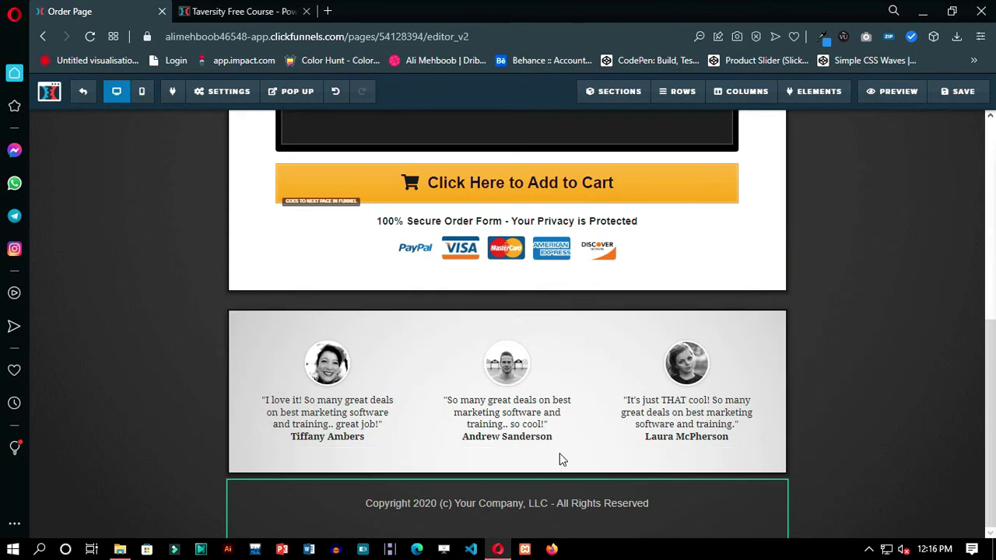
{"action": "scroll", "coordinate": [480, 231], "scroll_direction": "up", "scroll_amount": 5}
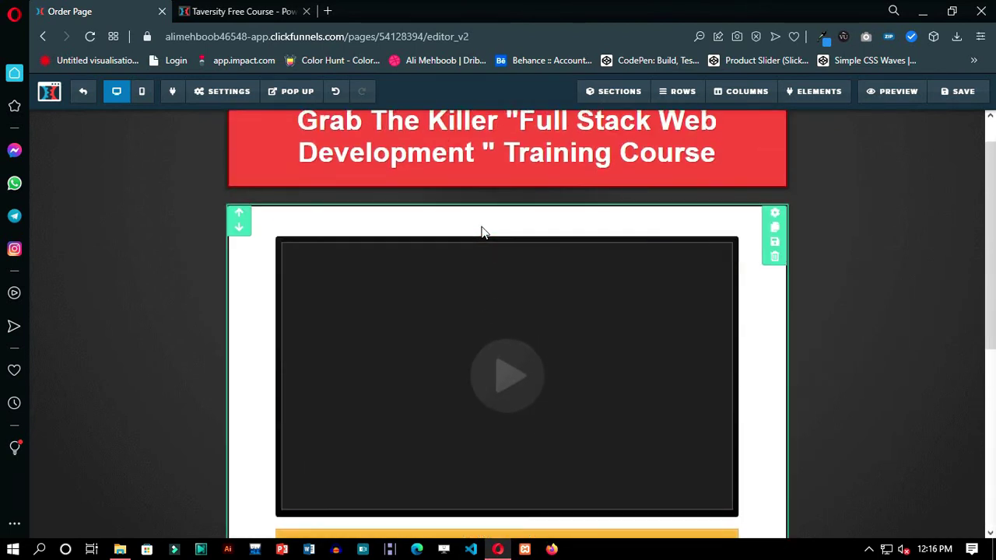
{"action": "left_click", "coordinate": [940, 97]}
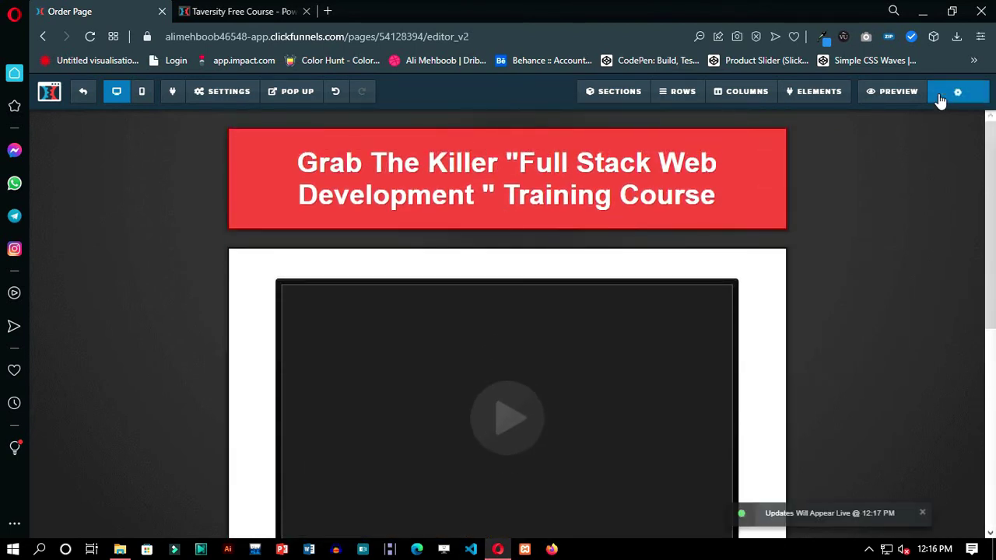
{"action": "left_click", "coordinate": [87, 106]}
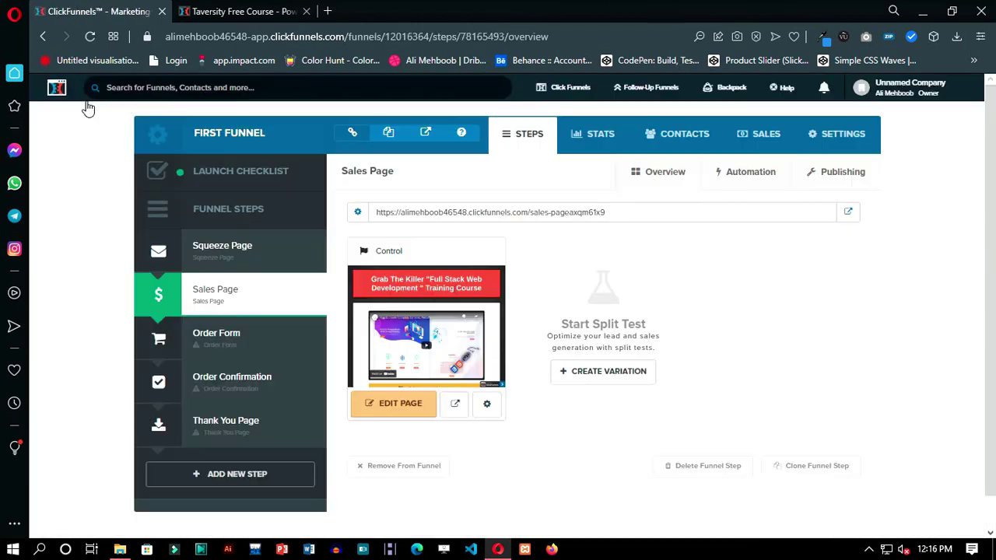
Step: Open the Order Form step and apply the "TWO STEP TRIP WIRE - 13 - order" template to it
{"action": "left_click", "coordinate": [228, 336]}
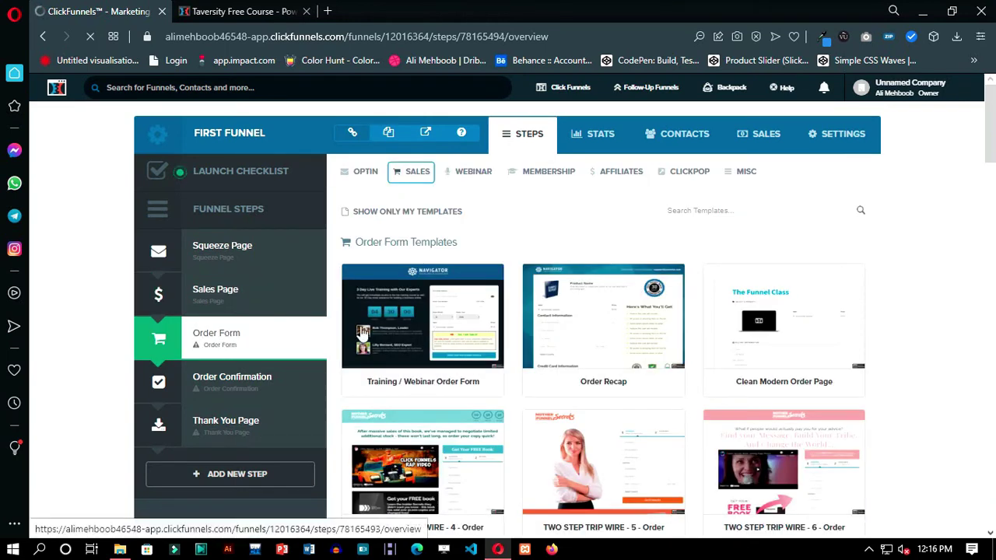
{"action": "mouse_move", "coordinate": [526, 340]}
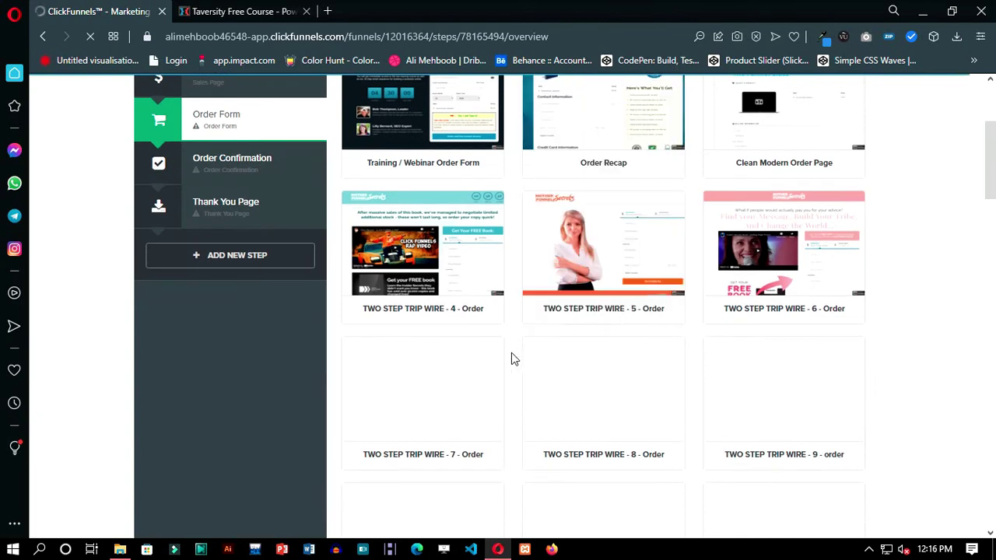
{"action": "scroll", "coordinate": [512, 356], "scroll_direction": "down", "scroll_amount": 1}
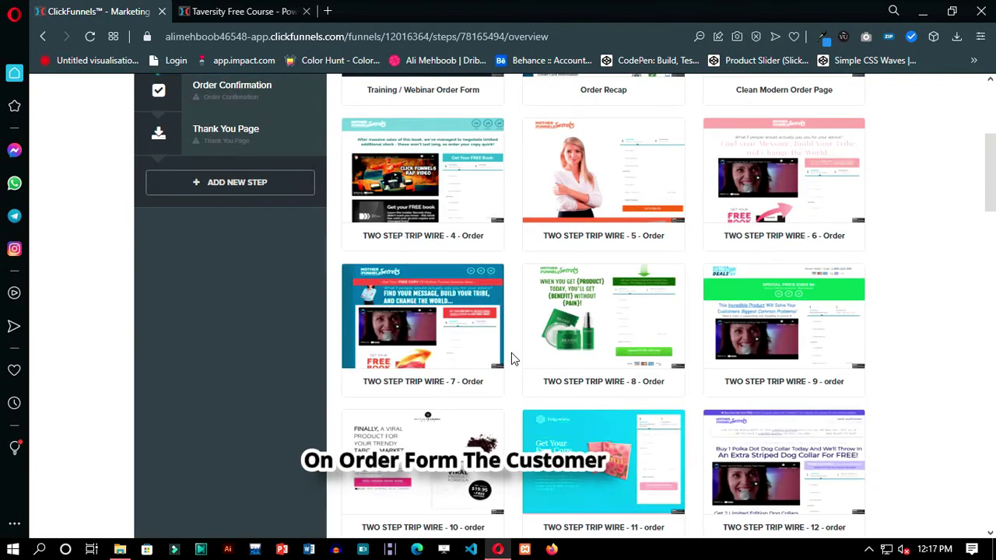
{"action": "scroll", "coordinate": [511, 357], "scroll_direction": "down", "scroll_amount": 4}
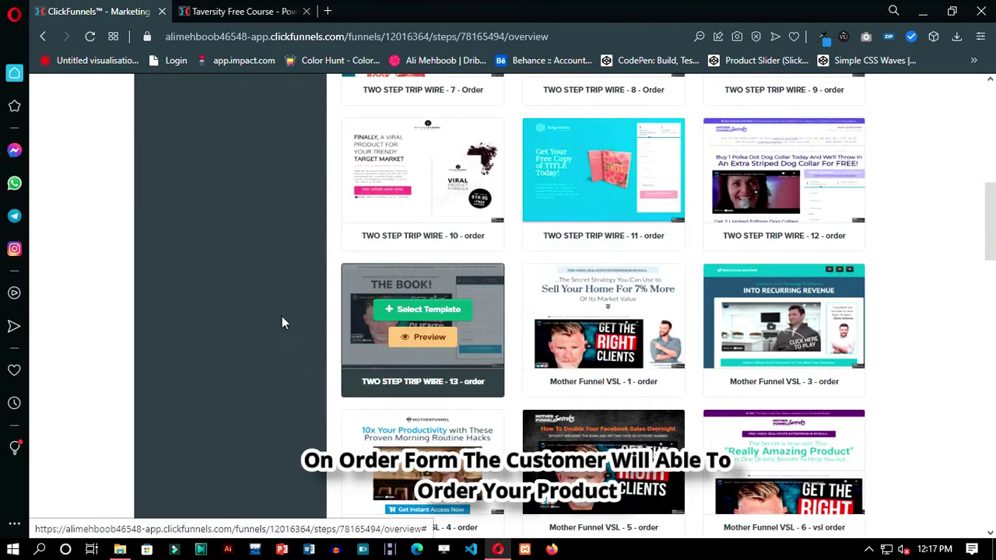
{"action": "mouse_move", "coordinate": [348, 346]}
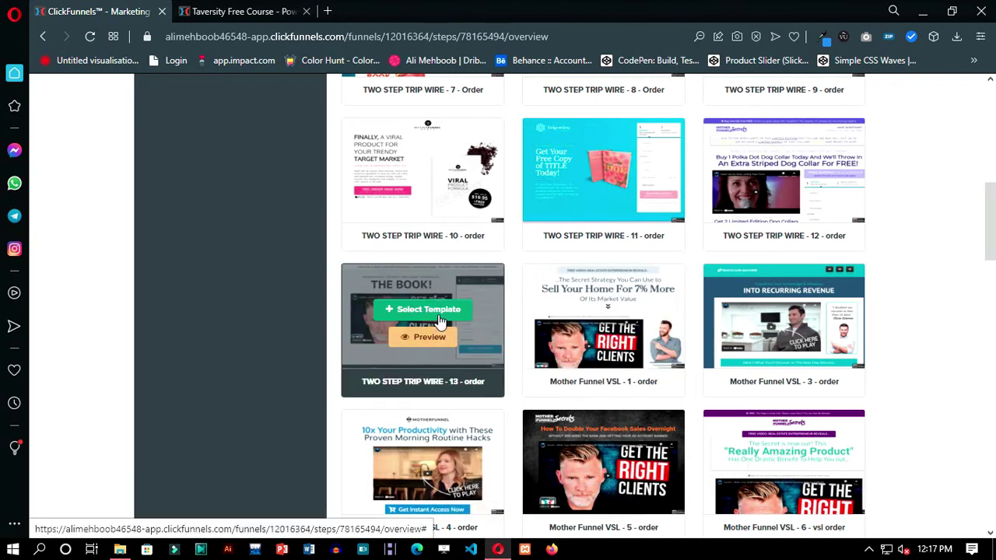
{"action": "left_click", "coordinate": [438, 316]}
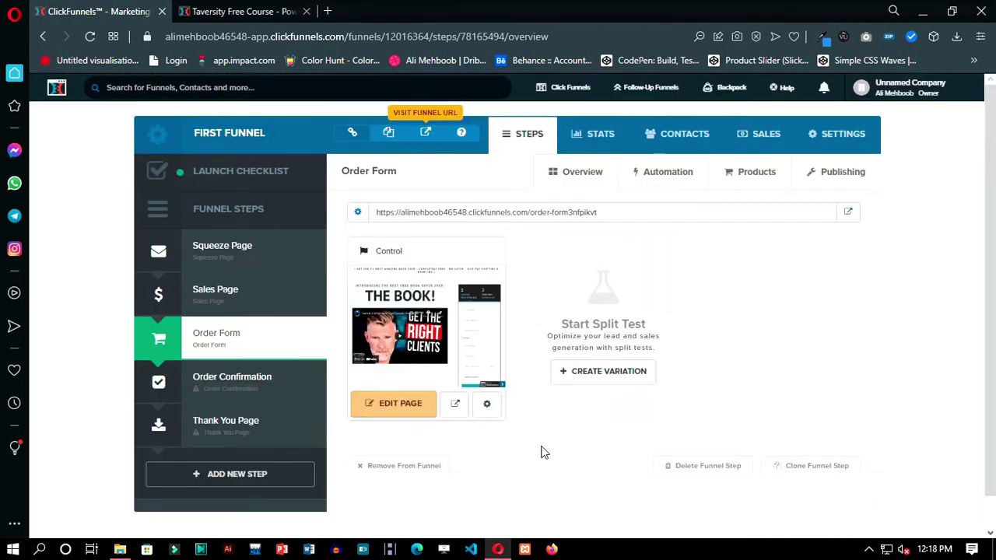
Step: Open the order form page in the editor and review its sections from the shipping form to the author bio
{"action": "left_click", "coordinate": [422, 404]}
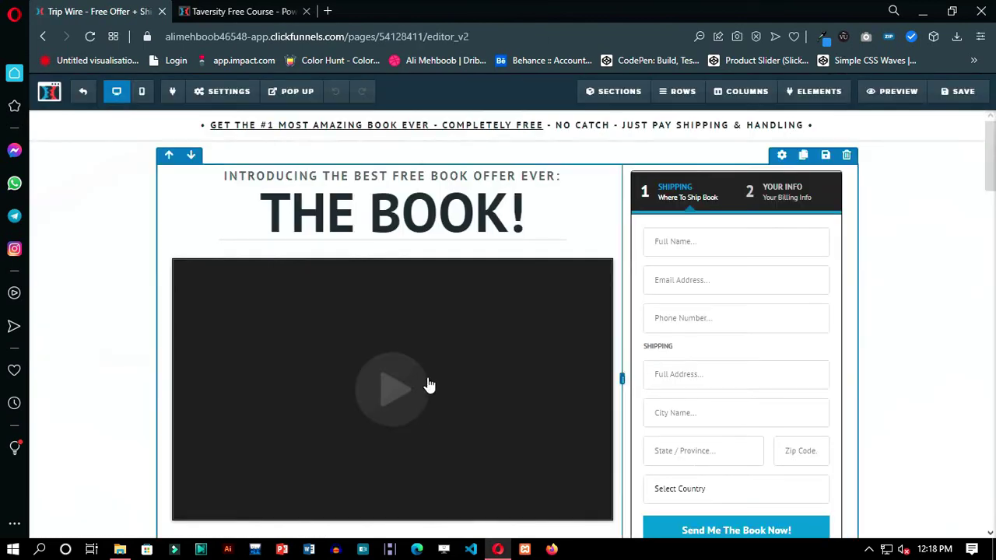
{"action": "scroll", "coordinate": [415, 383], "scroll_direction": "down", "scroll_amount": 4}
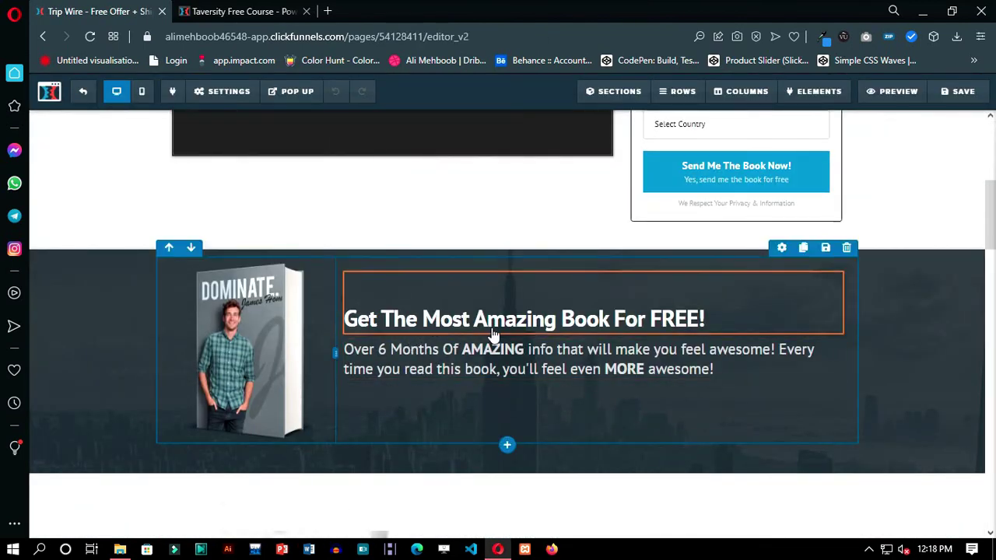
{"action": "scroll", "coordinate": [384, 373], "scroll_direction": "down", "scroll_amount": 8}
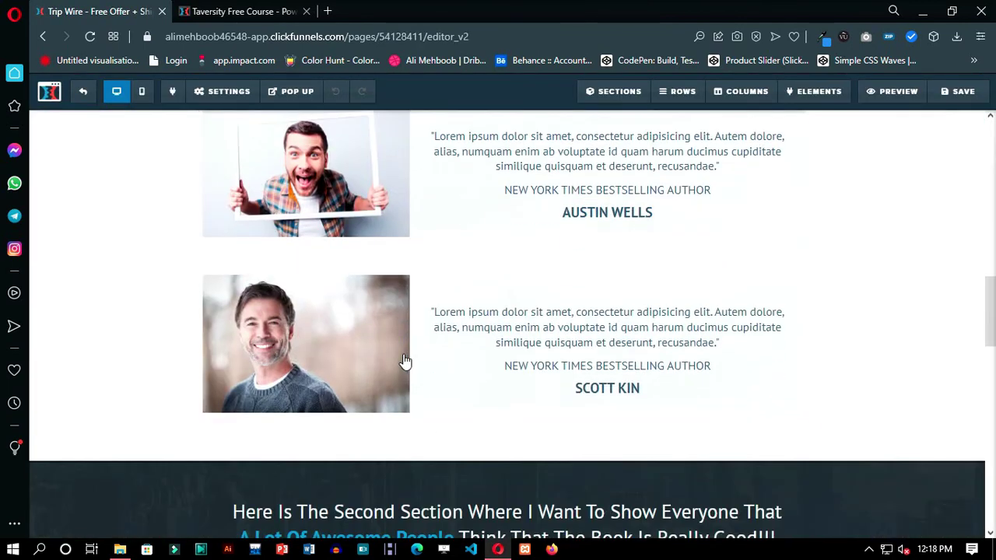
{"action": "scroll", "coordinate": [852, 389], "scroll_direction": "down", "scroll_amount": 3}
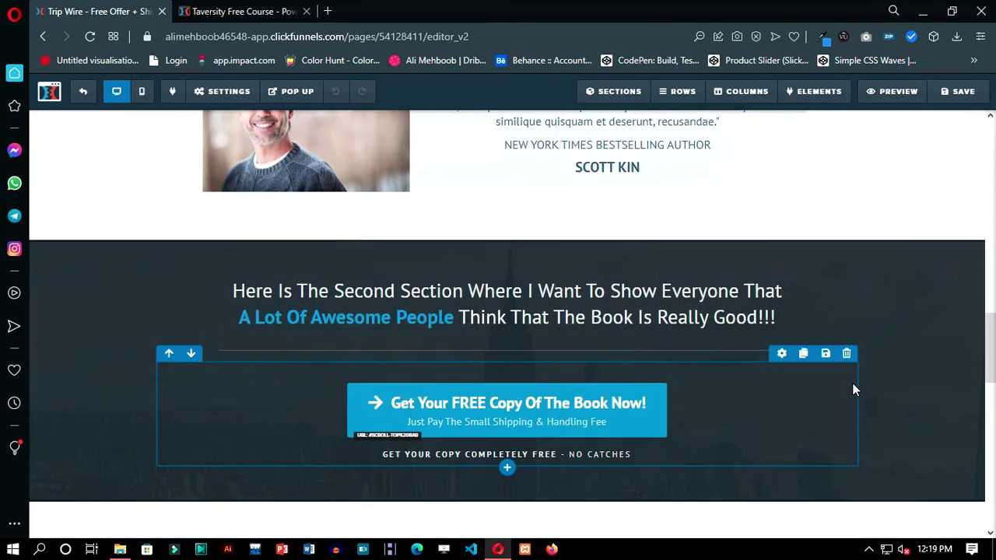
{"action": "scroll", "coordinate": [852, 383], "scroll_direction": "down", "scroll_amount": 10}
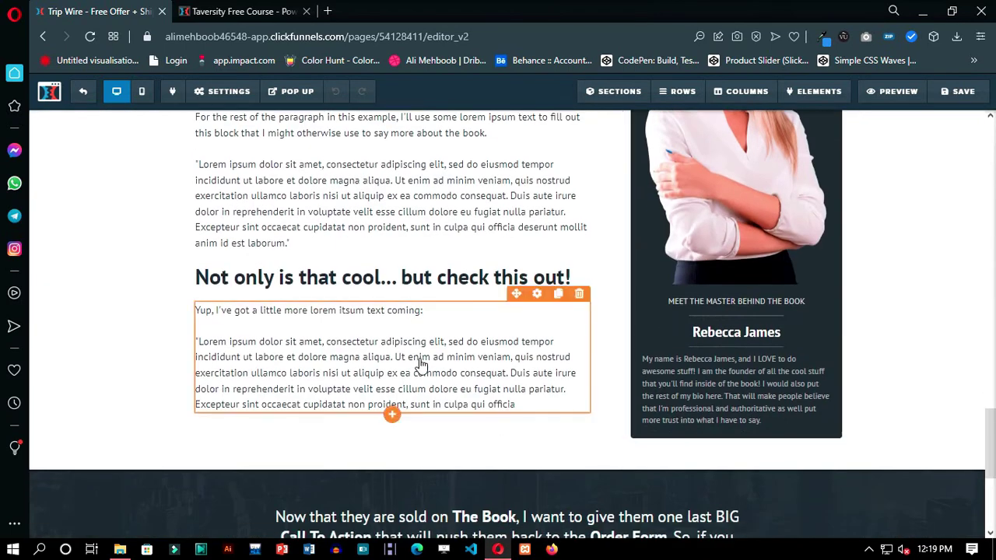
{"action": "scroll", "coordinate": [894, 334], "scroll_direction": "up", "scroll_amount": 18}
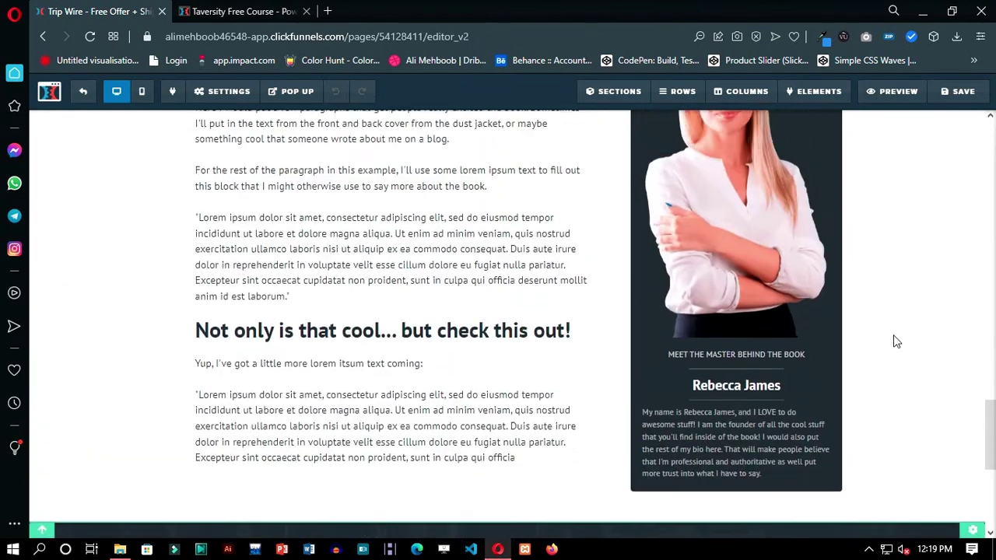
Step: Replace the line above the order form page's "THE BOOK!" headline with "GET A 19$ WORTH OF BOOKS FOR FREE"
{"action": "scroll", "coordinate": [893, 340], "scroll_direction": "up", "scroll_amount": 6}
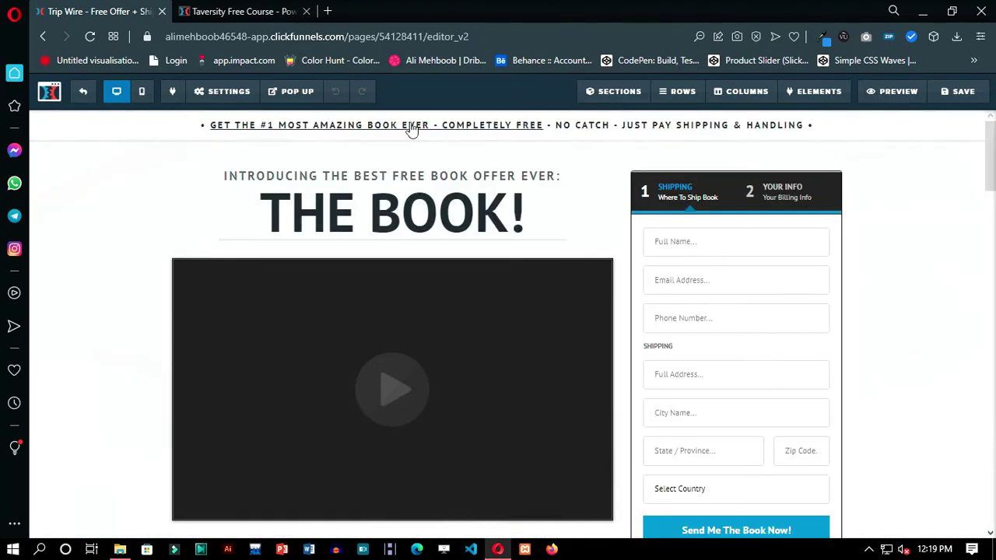
{"action": "left_click", "coordinate": [516, 219]}
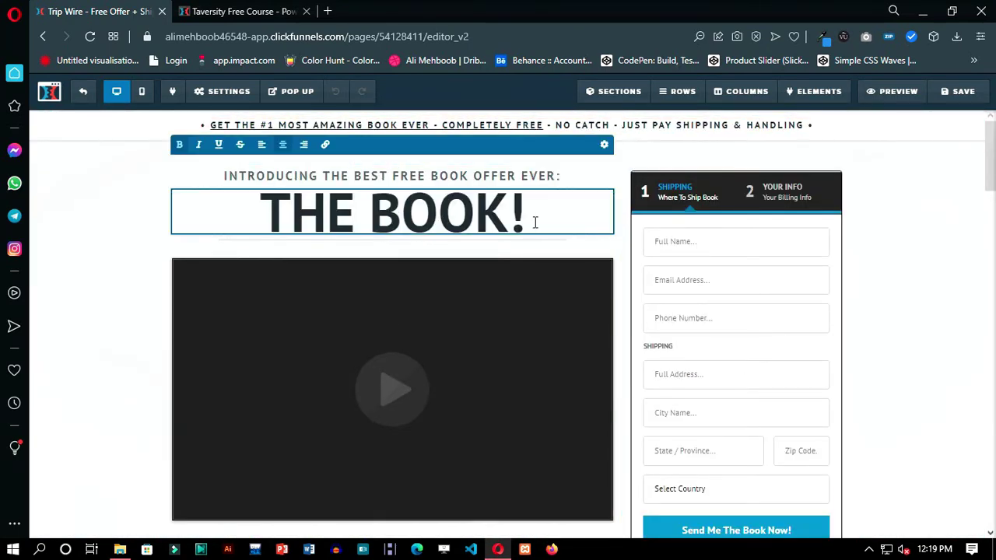
{"action": "left_click_drag", "start_coordinate": [526, 218], "coordinate": [355, 211]}
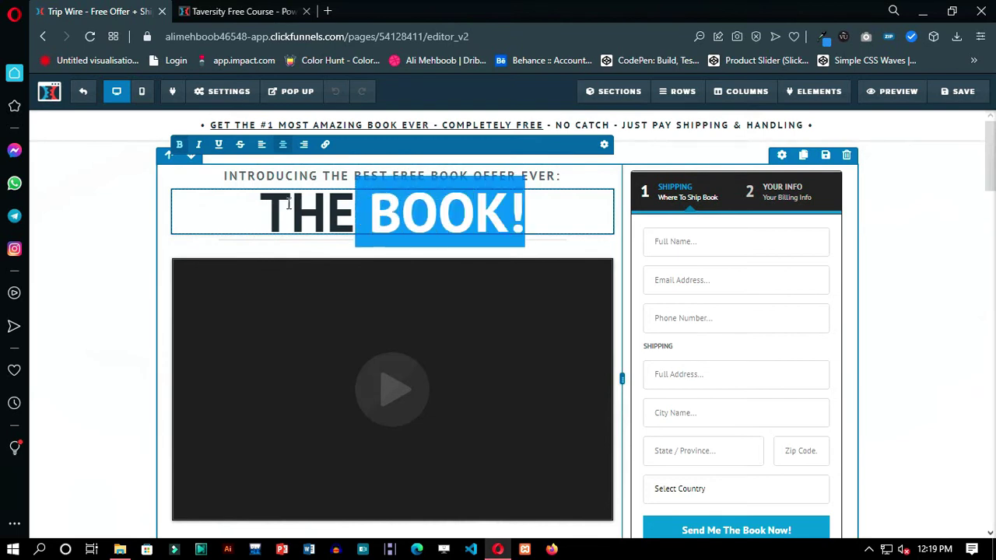
{"action": "left_click", "coordinate": [350, 177]}
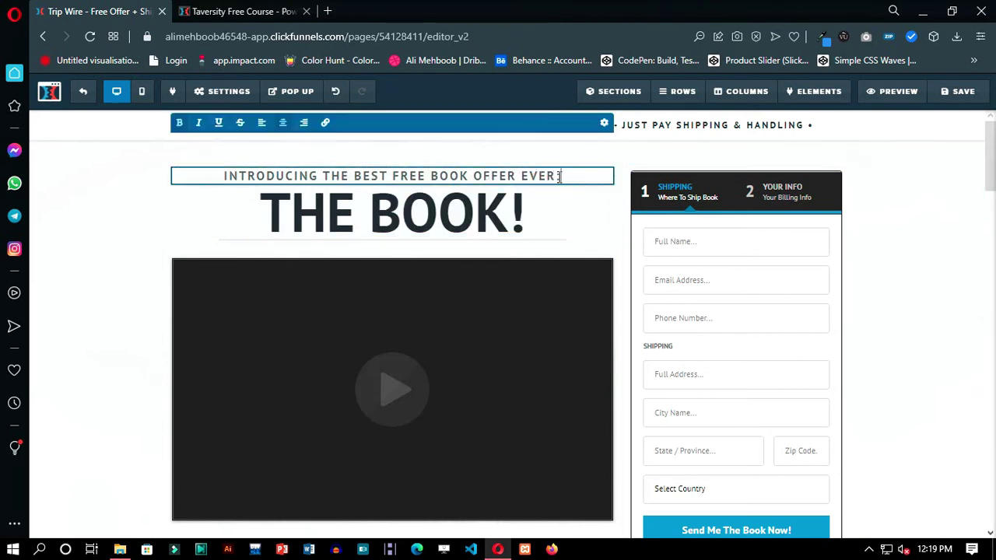
{"action": "left_click_drag", "start_coordinate": [560, 176], "coordinate": [226, 172]}
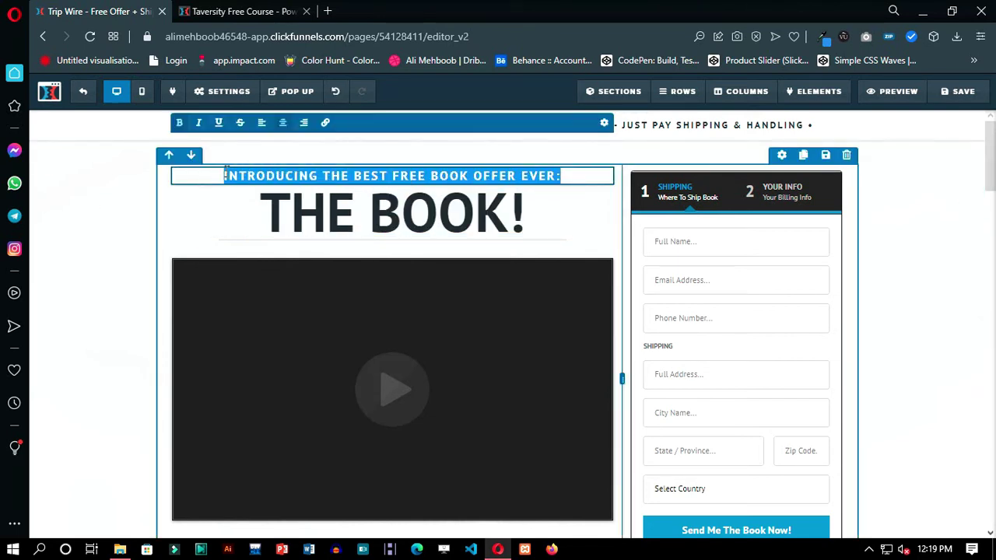
{"action": "type", "text": "GET A 19$ "}
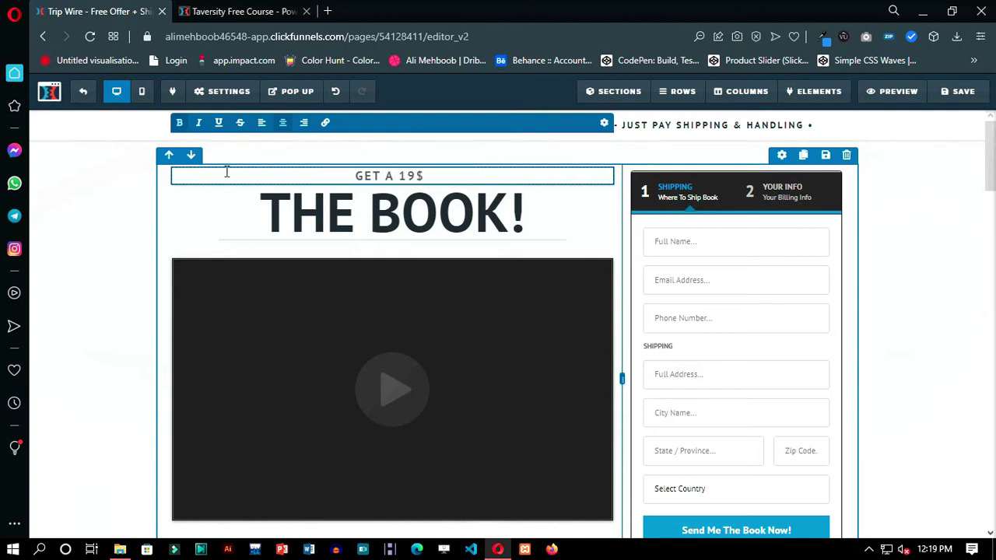
{"action": "type", "text": "WORTH"}
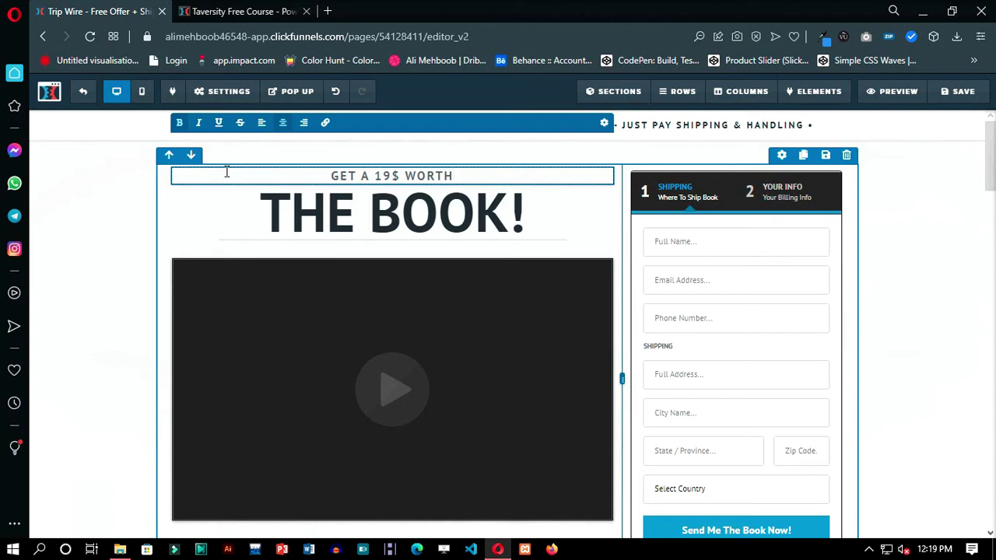
{"action": "type", "text": " OF BOO"}
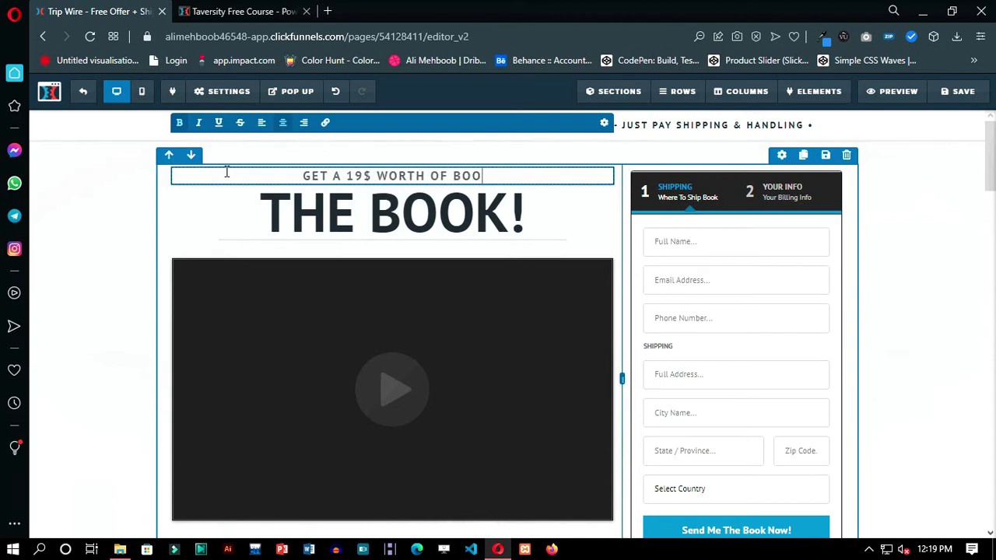
{"action": "type", "text": "KS F"}
{"action": "key", "text": "BackSpace"}
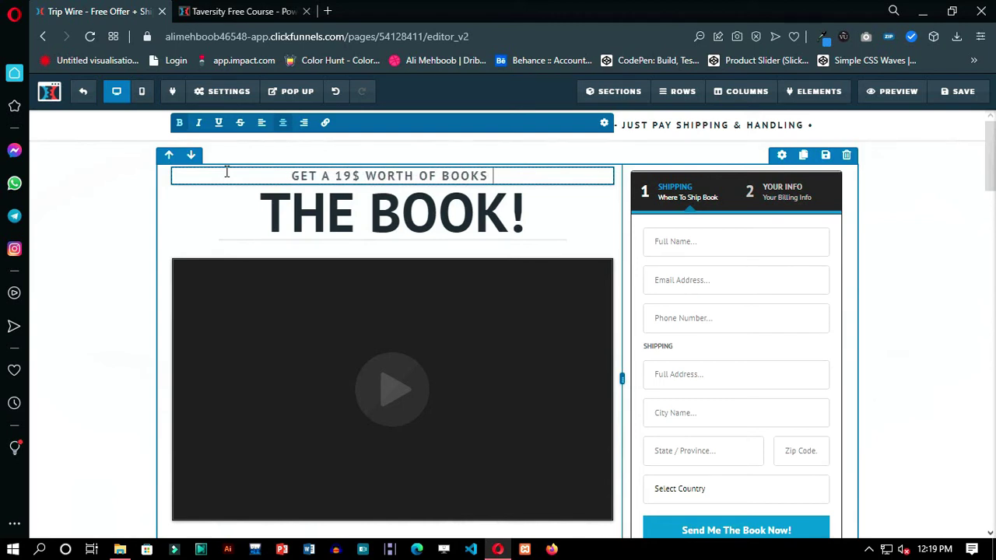
{"action": "type", "text": "FORE FREE"}
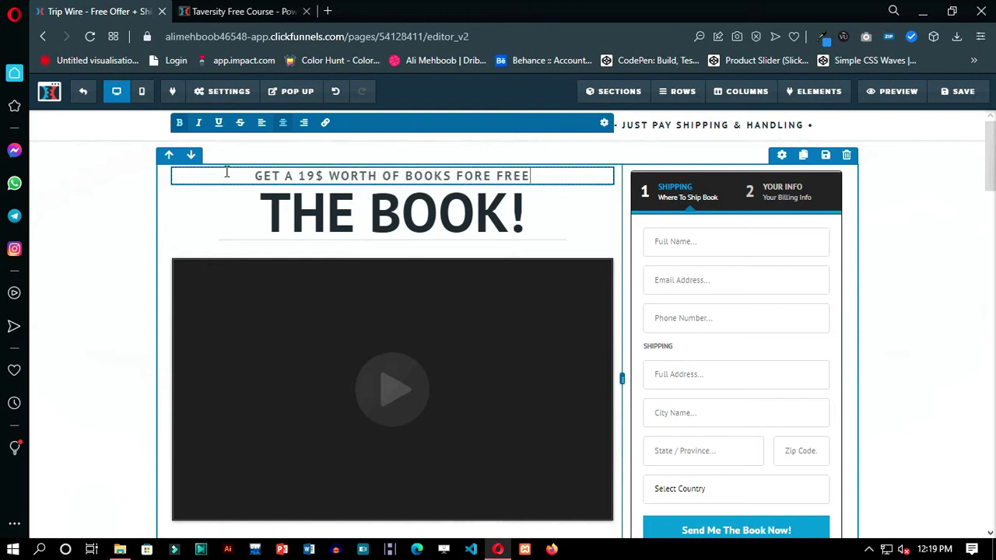
{"action": "left_click", "coordinate": [493, 172]}
{"action": "key", "text": "BackSpace"}
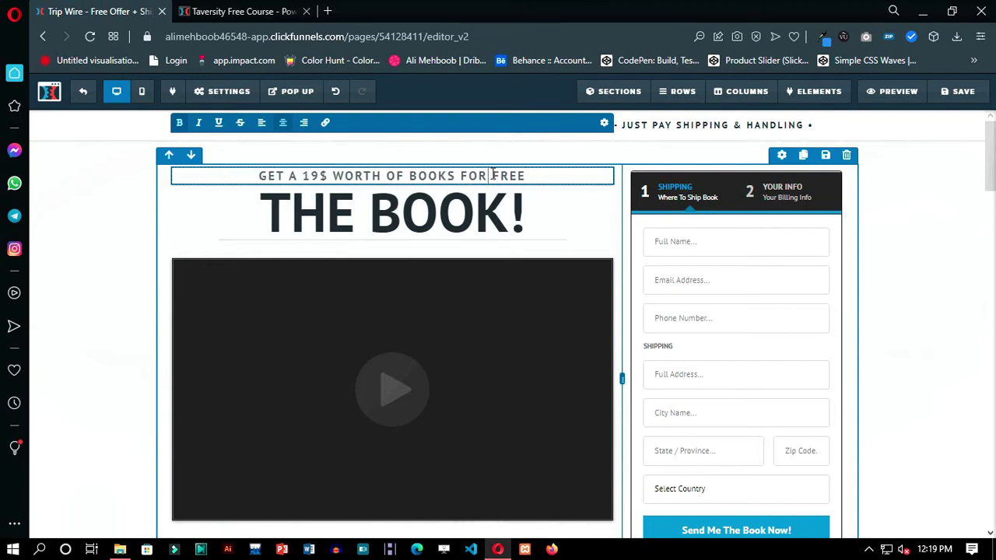
{"action": "left_click", "coordinate": [906, 220]}
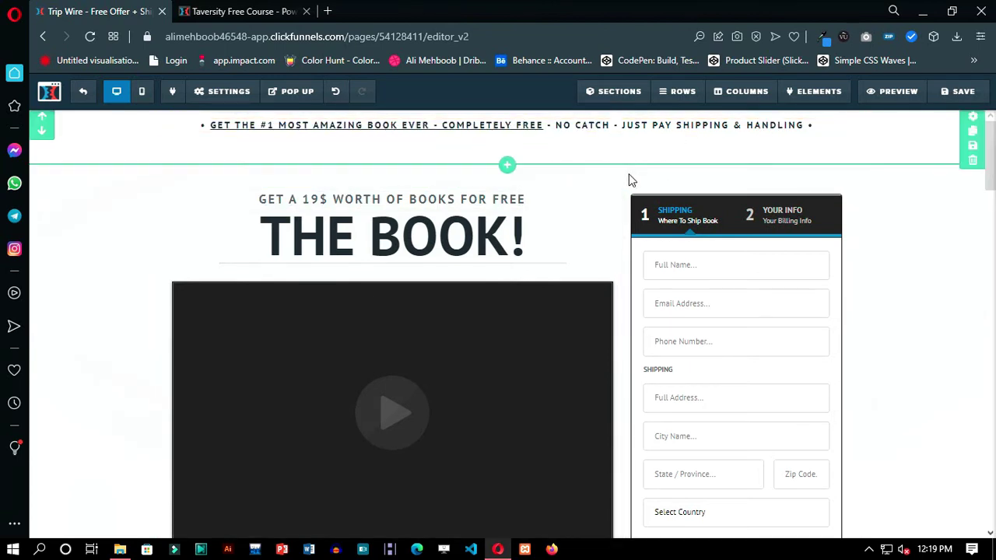
Step: Inspect the settings of the two-step order form and check the page area around its submit button
{"action": "scroll", "coordinate": [627, 180], "scroll_direction": "down", "scroll_amount": 3}
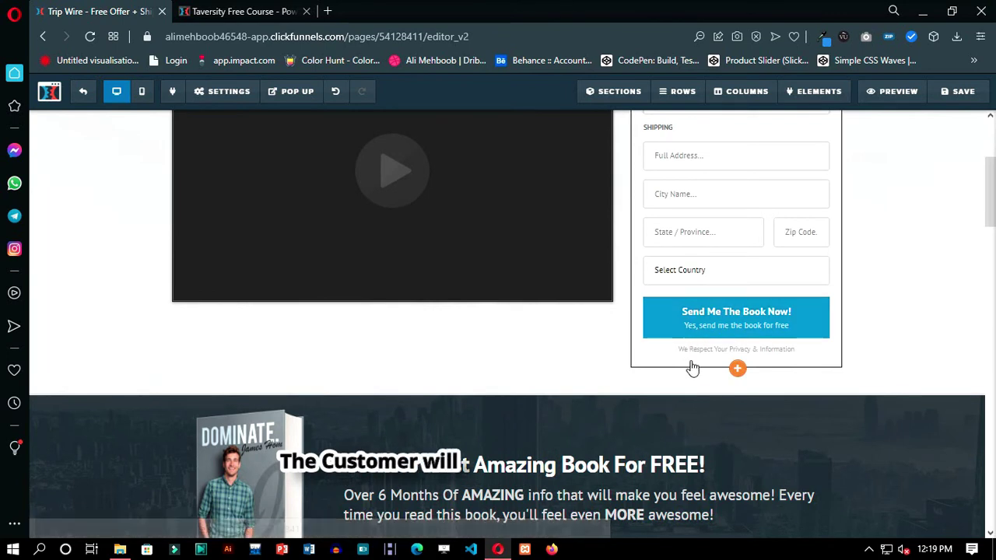
{"action": "scroll", "coordinate": [723, 326], "scroll_direction": "down", "scroll_amount": 1}
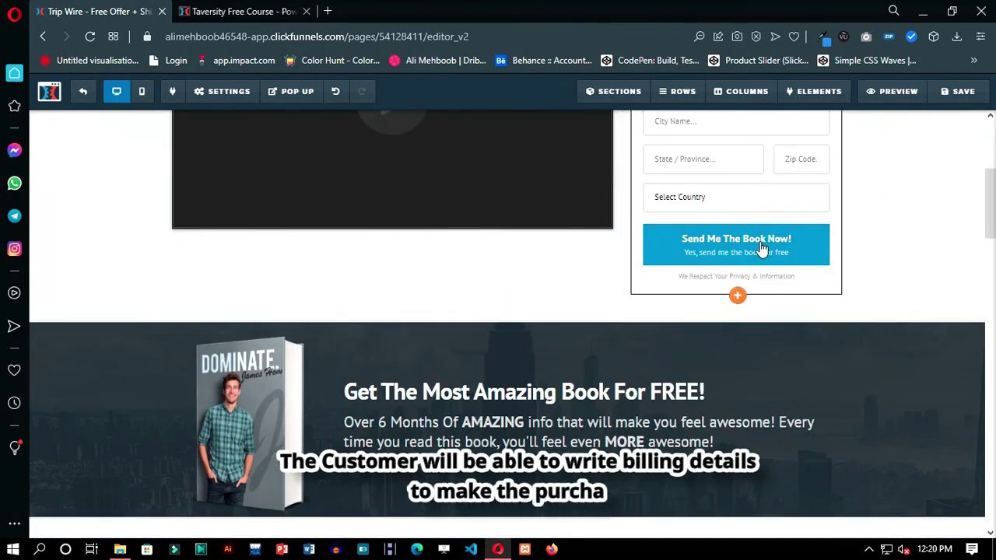
{"action": "left_click", "coordinate": [763, 248]}
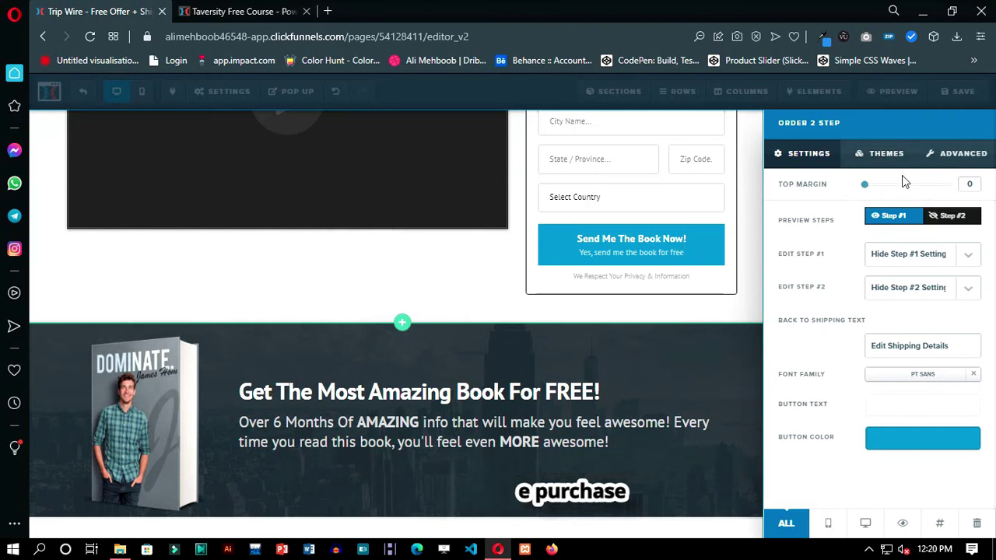
{"action": "left_click_drag", "start_coordinate": [867, 186], "coordinate": [840, 235]}
{"action": "left_click", "coordinate": [695, 345]}
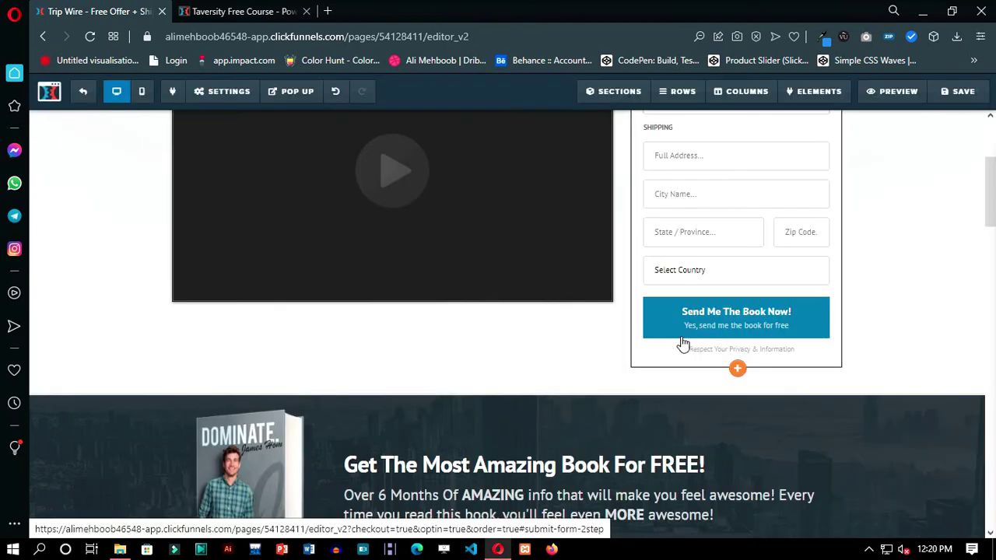
{"action": "scroll", "coordinate": [425, 292], "scroll_direction": "down", "scroll_amount": 3}
{"action": "scroll", "coordinate": [427, 304], "scroll_direction": "up", "scroll_amount": 1}
{"action": "scroll", "coordinate": [427, 303], "scroll_direction": "up", "scroll_amount": 5}
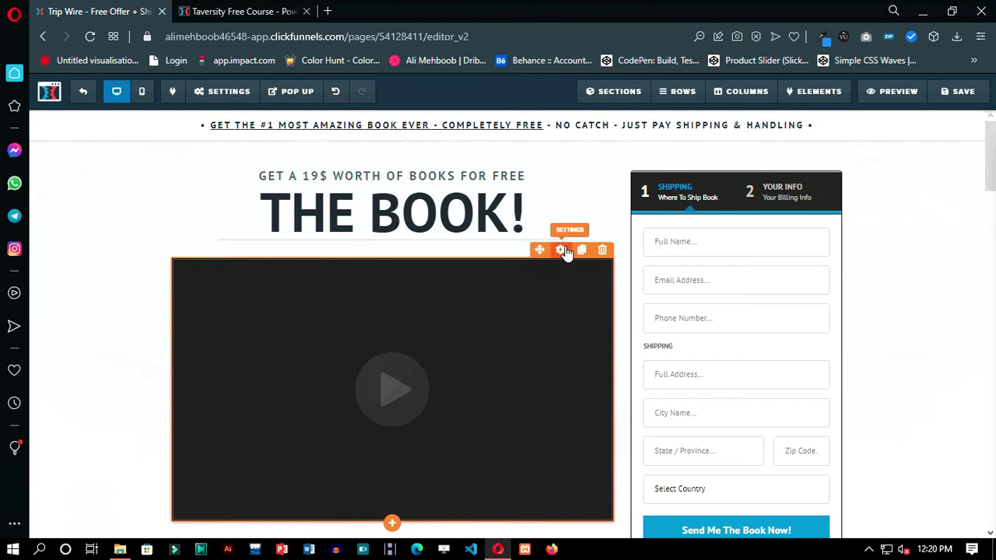
Step: Replace the order form page video's YouTube URL with the copied video link and close the video settings
{"action": "left_click", "coordinate": [561, 250]}
{"action": "left_click", "coordinate": [325, 16]}
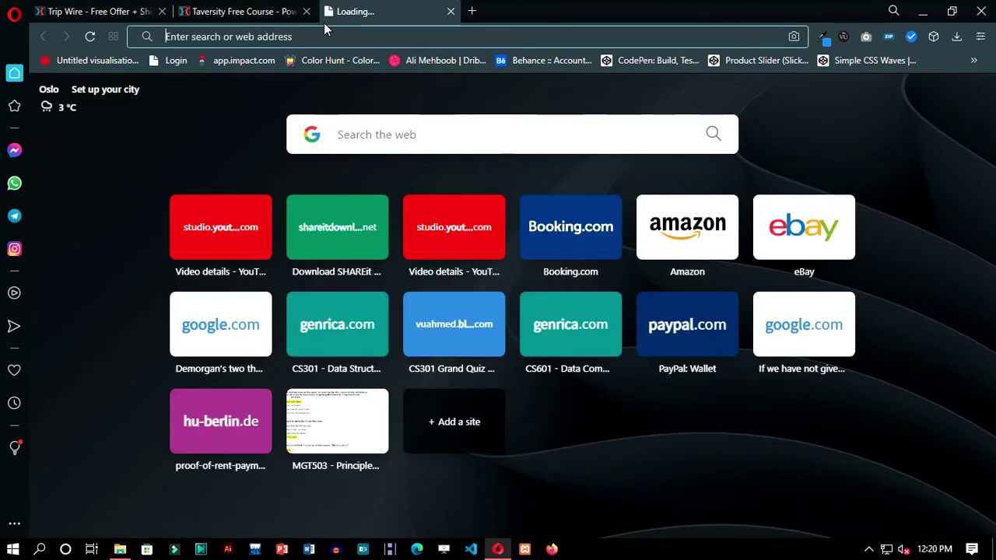
{"action": "key", "text": "ctrl+w"}
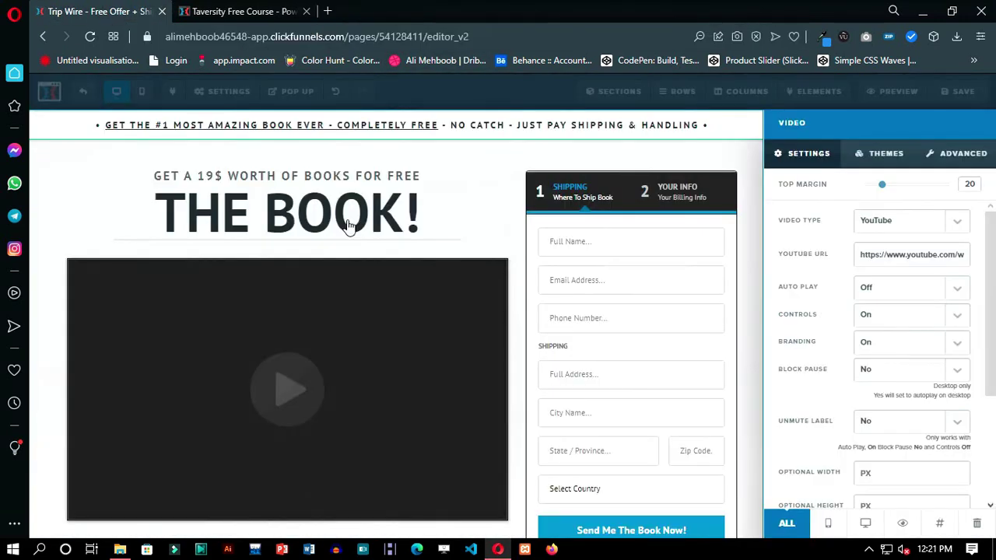
{"action": "left_click_drag", "start_coordinate": [965, 254], "coordinate": [860, 255]}
{"action": "left_click", "coordinate": [945, 251]}
{"action": "left_click_drag", "start_coordinate": [945, 251], "coordinate": [847, 262]}
{"action": "key", "text": "BackSpace"}
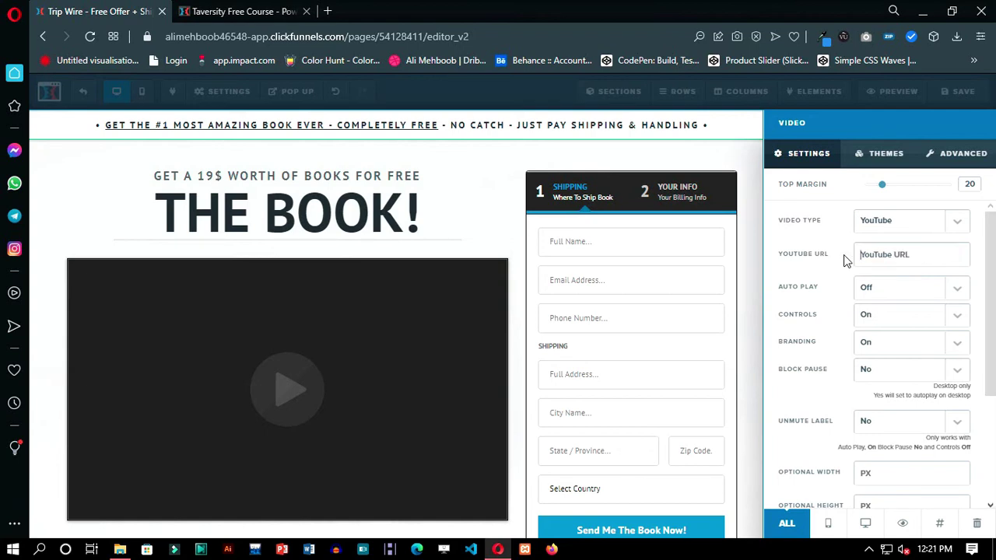
{"action": "key", "text": "ctrl+v"}
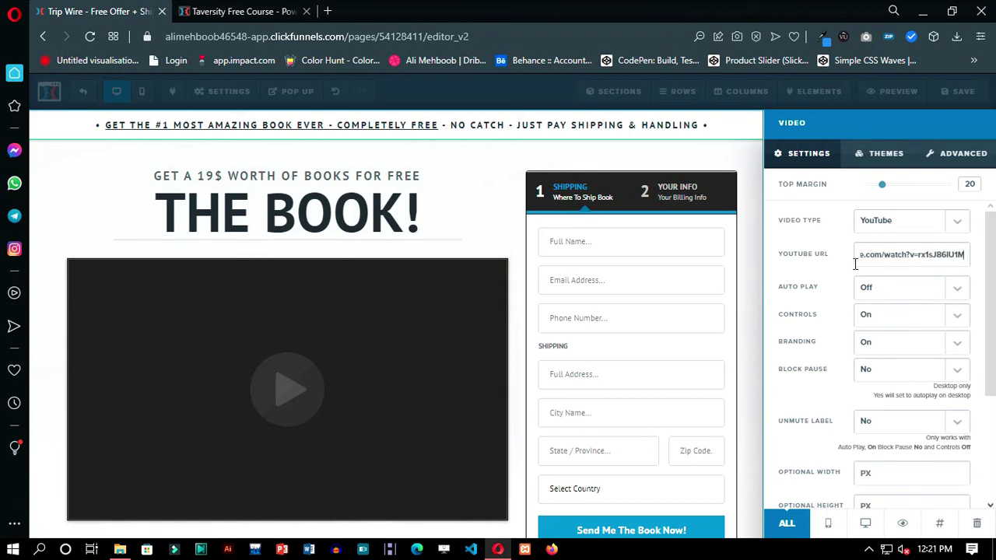
{"action": "scroll", "coordinate": [852, 276], "scroll_direction": "down", "scroll_amount": 2}
{"action": "left_click", "coordinate": [508, 171]}
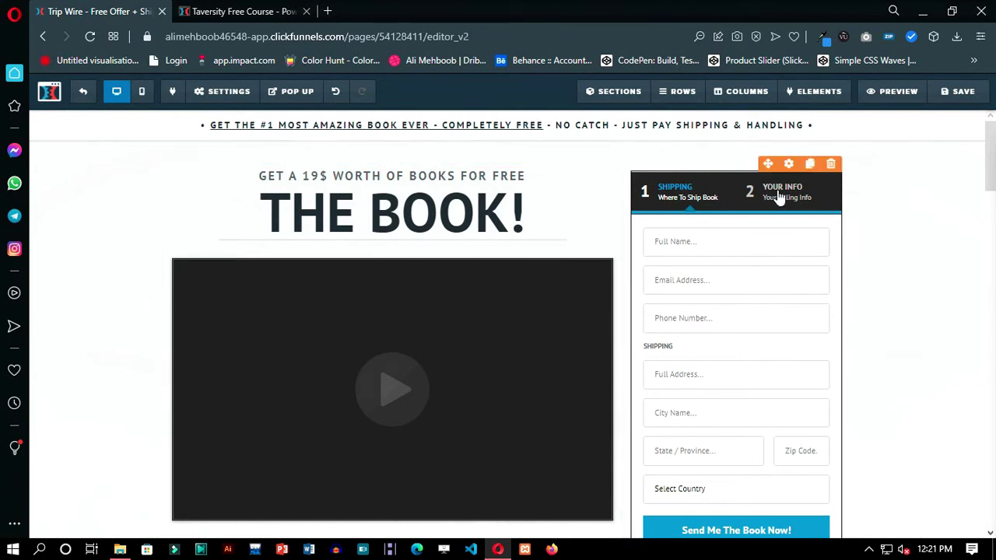
Step: Look over the order form page and exit the editor to the Order Form step's overview
{"action": "scroll", "coordinate": [777, 196], "scroll_direction": "down", "scroll_amount": 8}
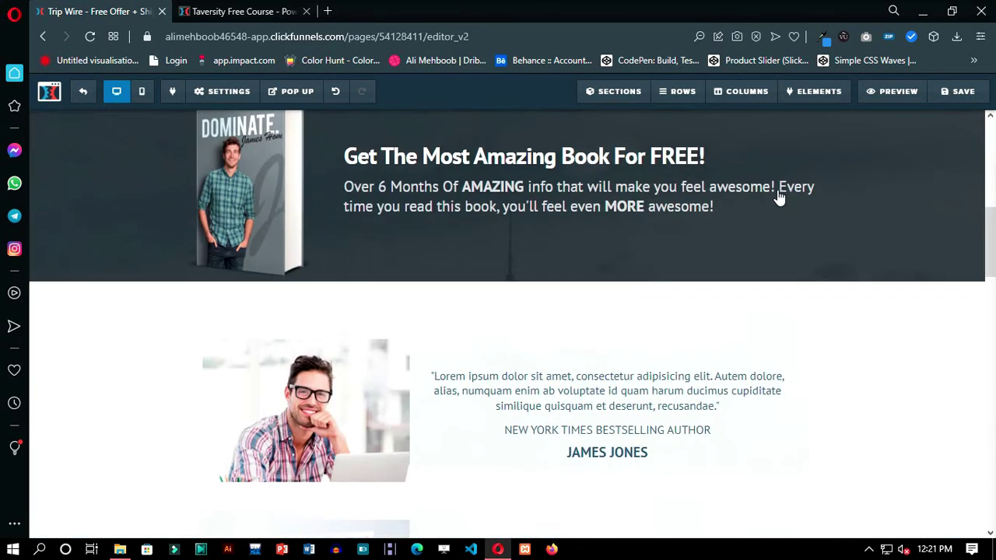
{"action": "scroll", "coordinate": [777, 196], "scroll_direction": "up", "scroll_amount": 10}
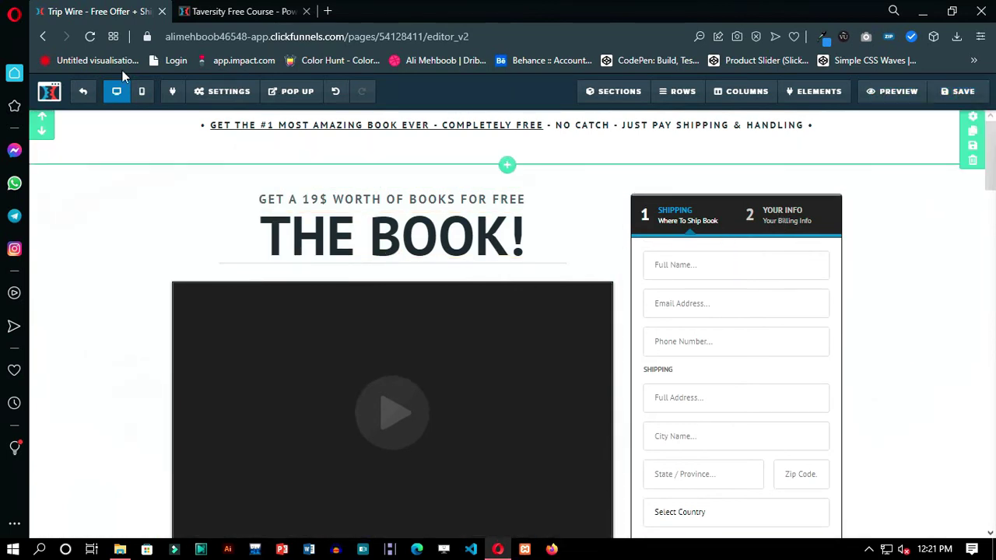
{"action": "left_click", "coordinate": [83, 95]}
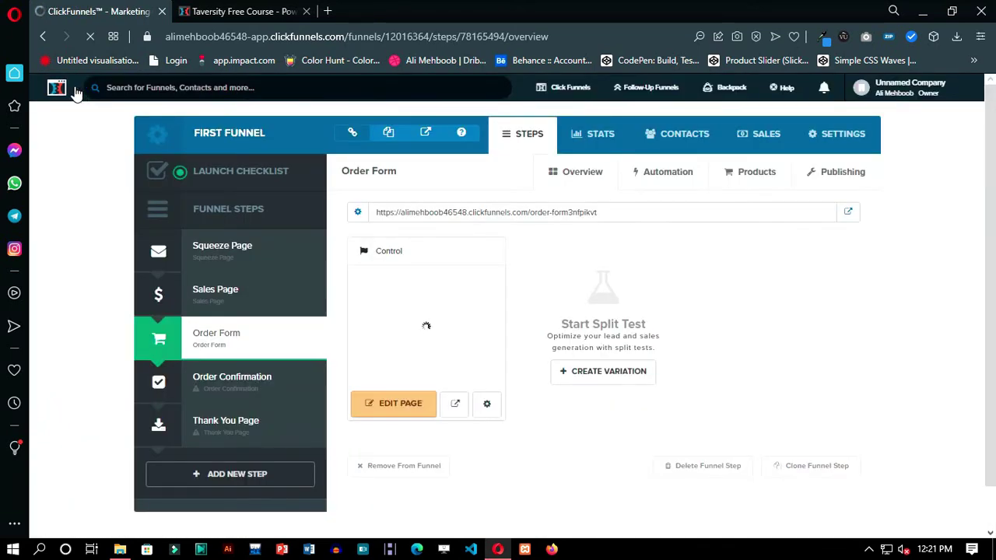
Step: Reload the live squeeze page in its browser tab, continue to step #2 and submit the prefilled sign-up pop-up
{"action": "left_click", "coordinate": [186, 13]}
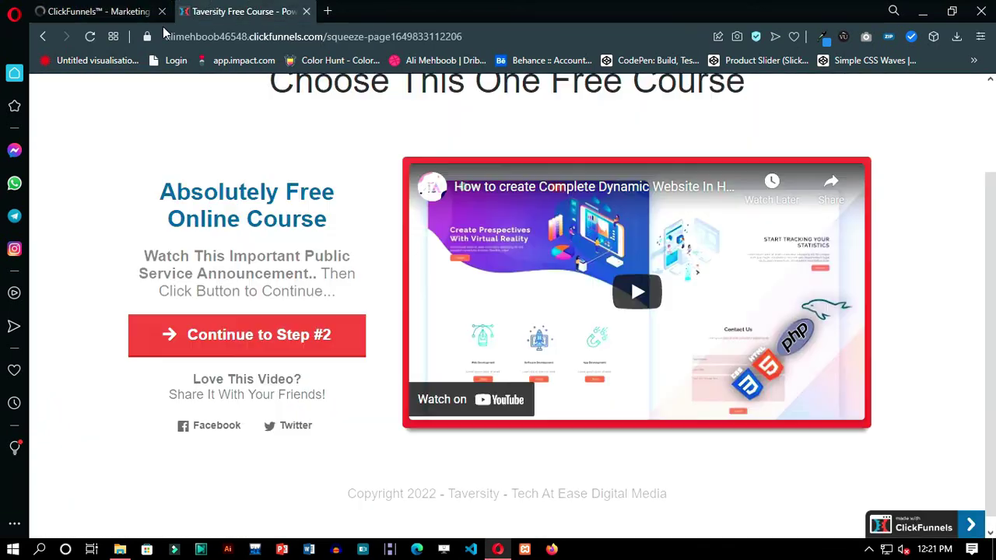
{"action": "left_click", "coordinate": [91, 37]}
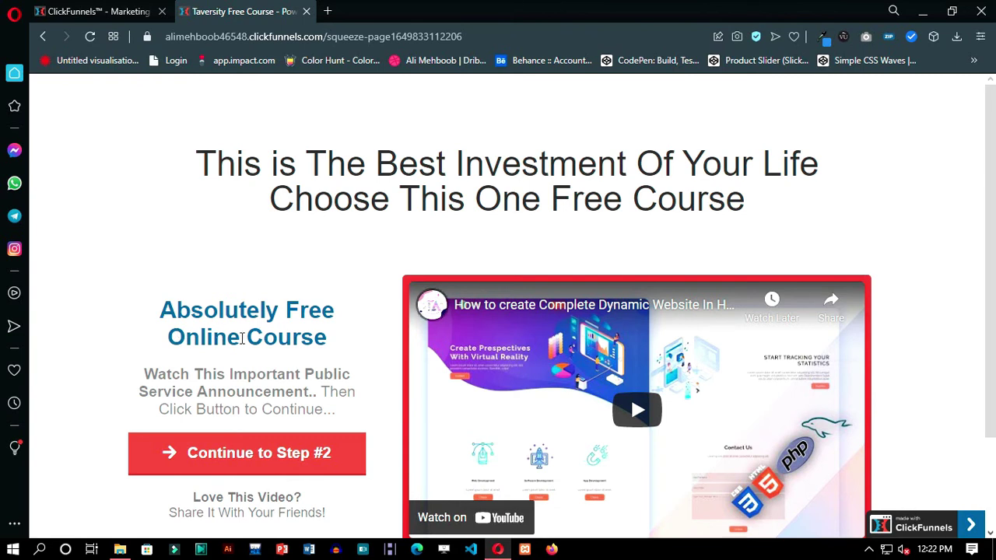
{"action": "left_click", "coordinate": [275, 454]}
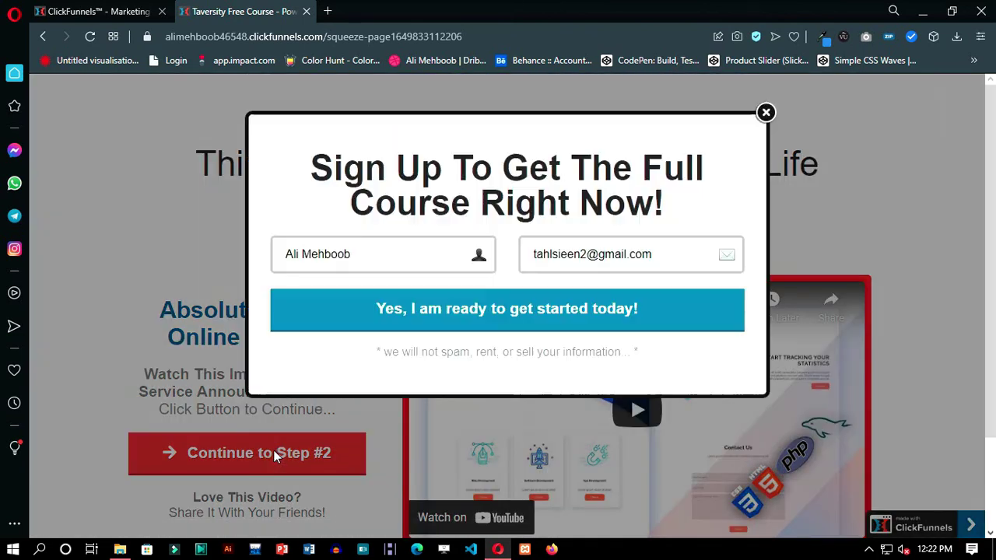
{"action": "left_click", "coordinate": [573, 355]}
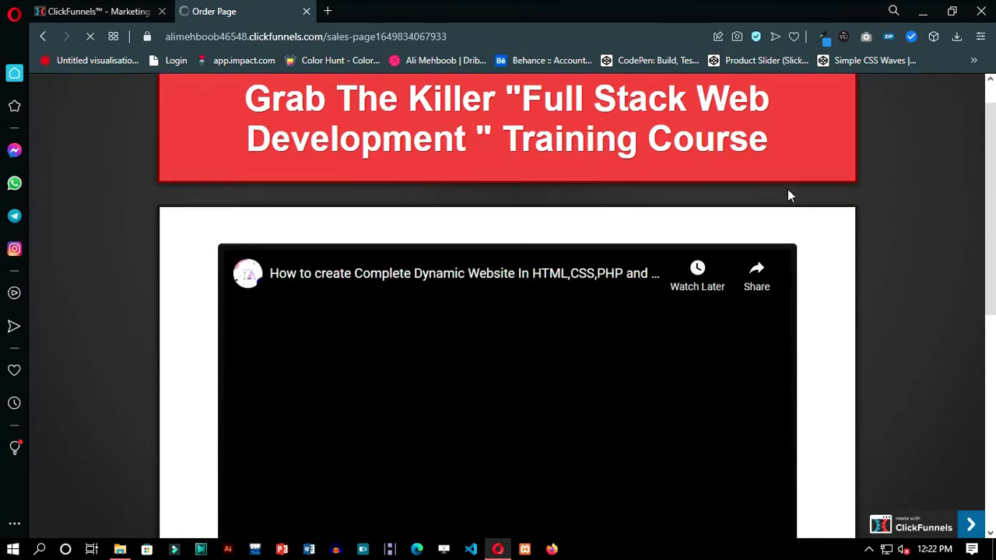
Step: Review the live sales page from its video to the testimonials and proceed through its add-to-cart link
{"action": "scroll", "coordinate": [787, 190], "scroll_direction": "down", "scroll_amount": 2}
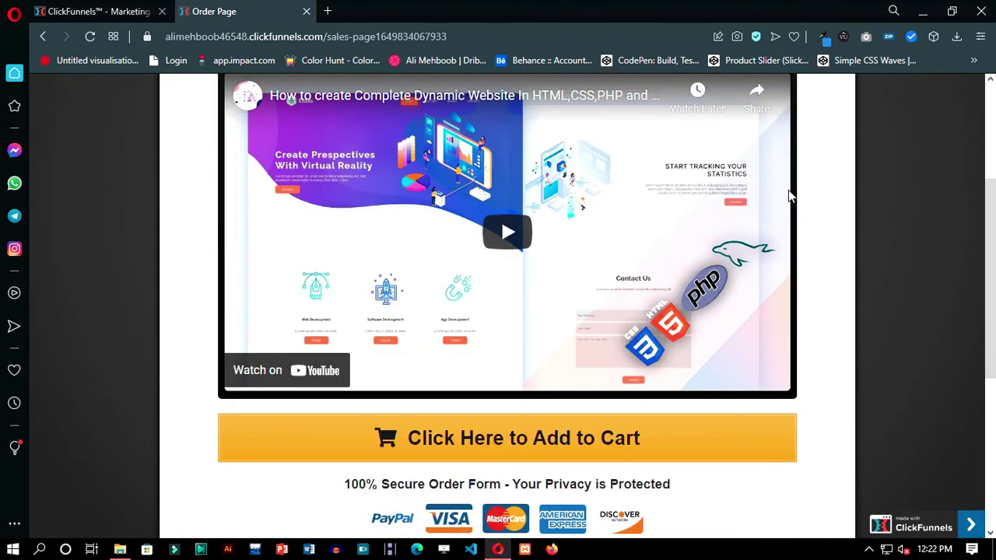
{"action": "scroll", "coordinate": [789, 197], "scroll_direction": "down", "scroll_amount": 3}
{"action": "scroll", "coordinate": [855, 218], "scroll_direction": "down", "scroll_amount": 1}
{"action": "scroll", "coordinate": [856, 218], "scroll_direction": "up", "scroll_amount": 7}
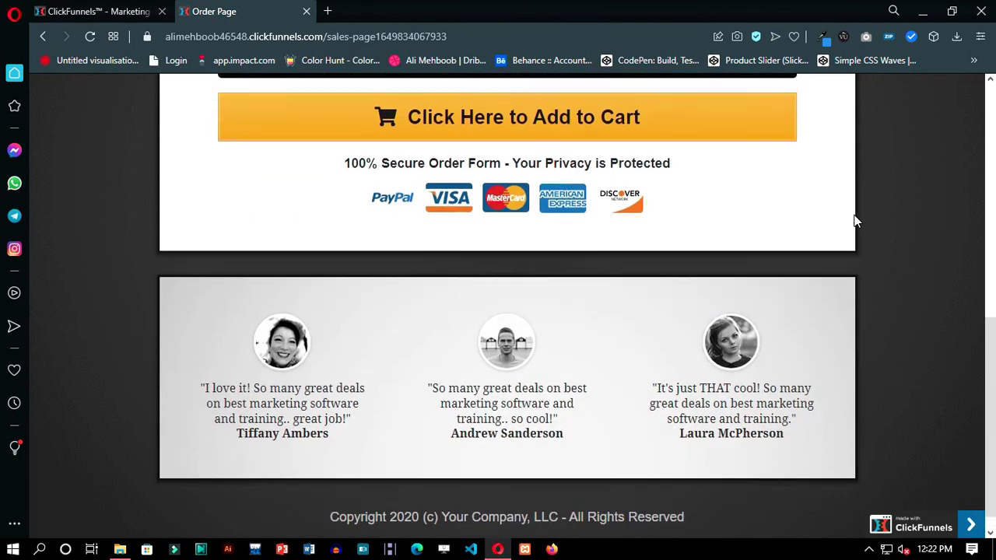
{"action": "scroll", "coordinate": [917, 234], "scroll_direction": "down", "scroll_amount": 4}
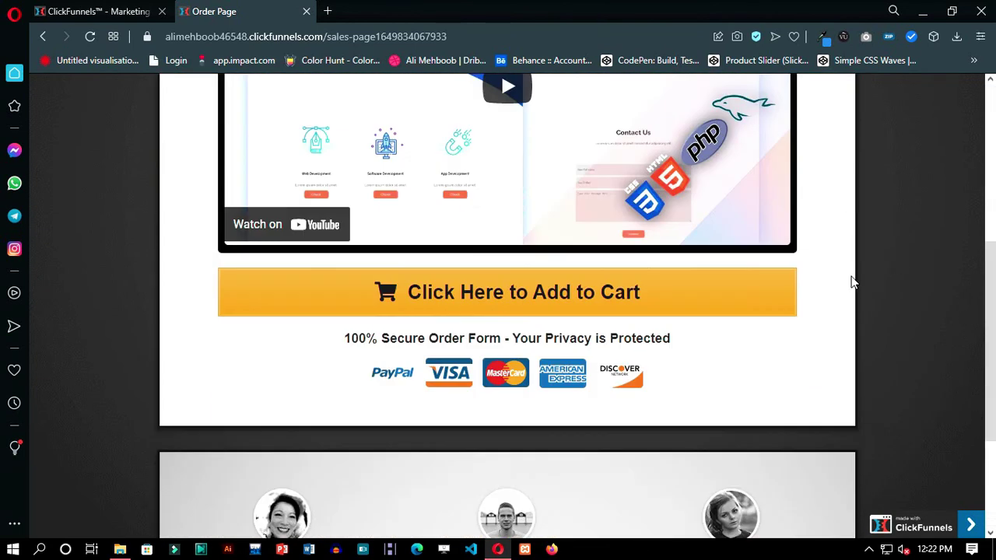
{"action": "left_click", "coordinate": [463, 298]}
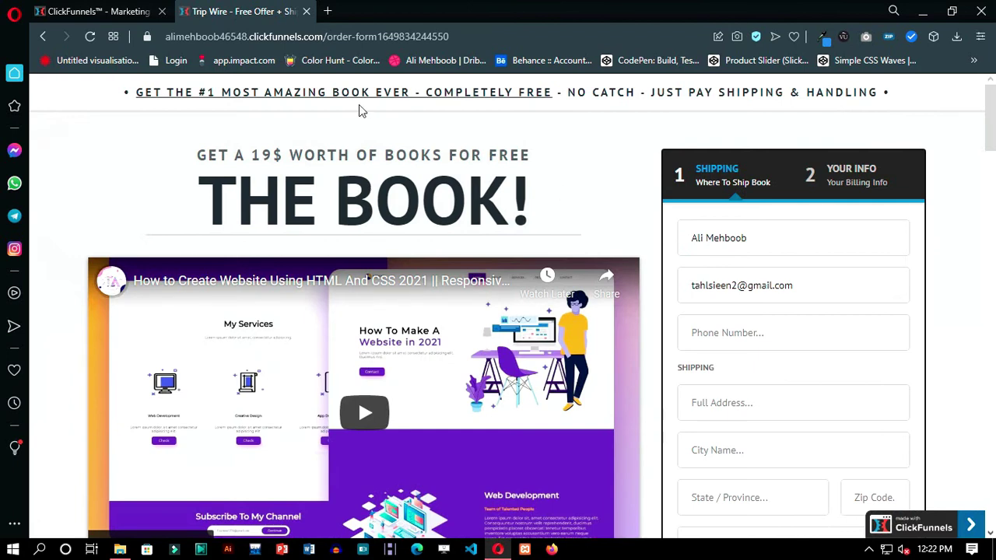
Step: Review the live order form page from the headline and shipping form to the free book banner
{"action": "left_click_drag", "start_coordinate": [300, 147], "coordinate": [226, 199]}
{"action": "left_click", "coordinate": [620, 171]}
{"action": "scroll", "coordinate": [758, 280], "scroll_direction": "down", "scroll_amount": 3}
{"action": "scroll", "coordinate": [753, 344], "scroll_direction": "down", "scroll_amount": 1}
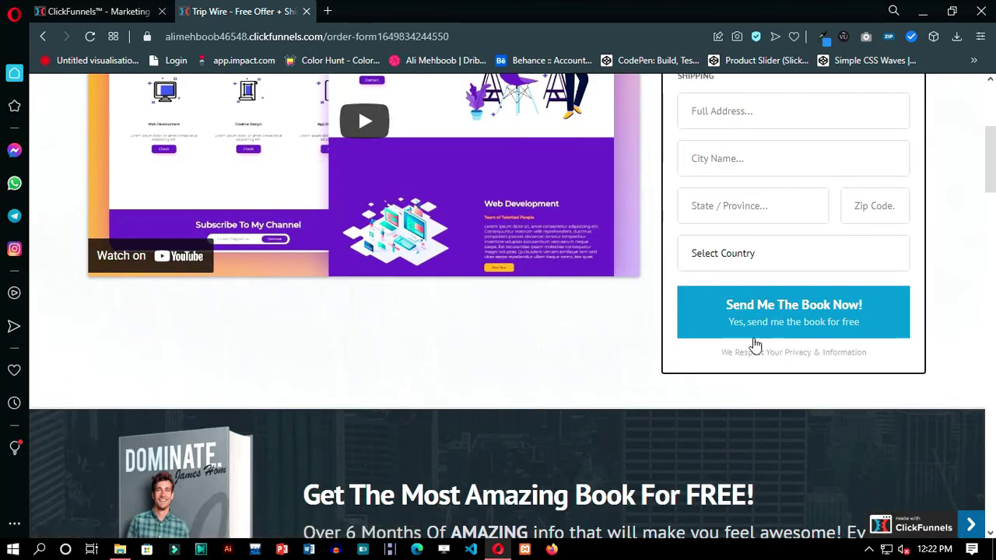
{"action": "scroll", "coordinate": [751, 337], "scroll_direction": "down", "scroll_amount": 3}
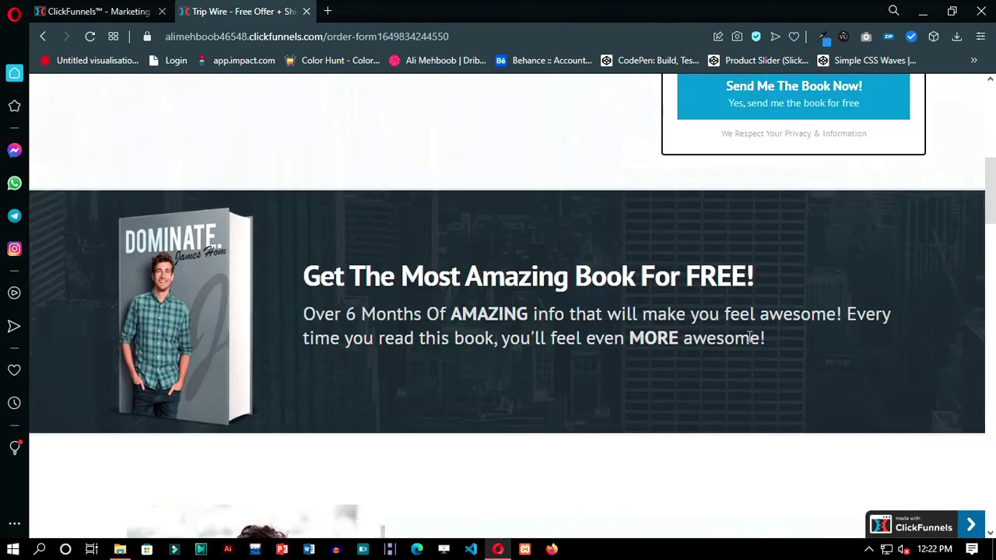
Step: Review the testimonials on the live order form page and return to its shipping form and submit area
{"action": "scroll", "coordinate": [739, 349], "scroll_direction": "down", "scroll_amount": 10}
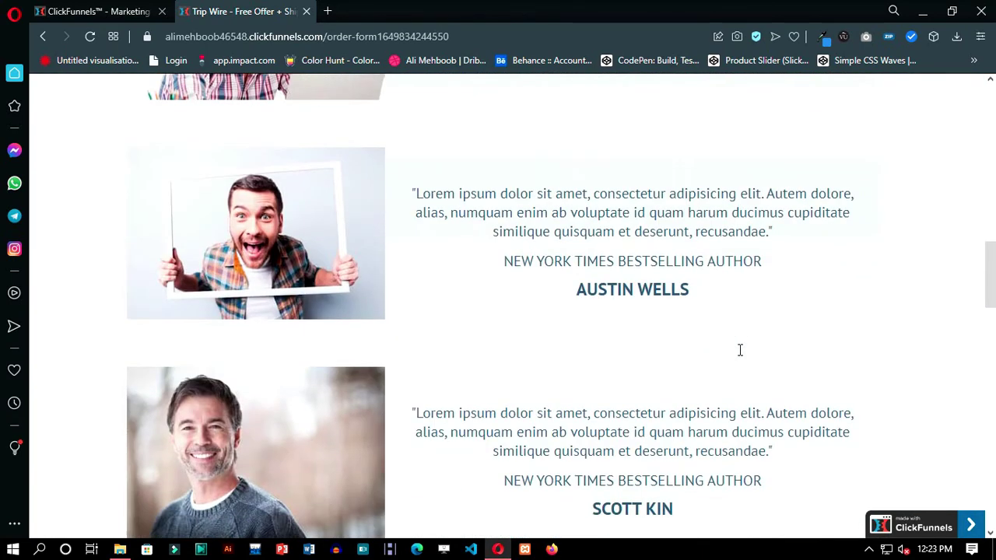
{"action": "scroll", "coordinate": [739, 350], "scroll_direction": "up", "scroll_amount": 12}
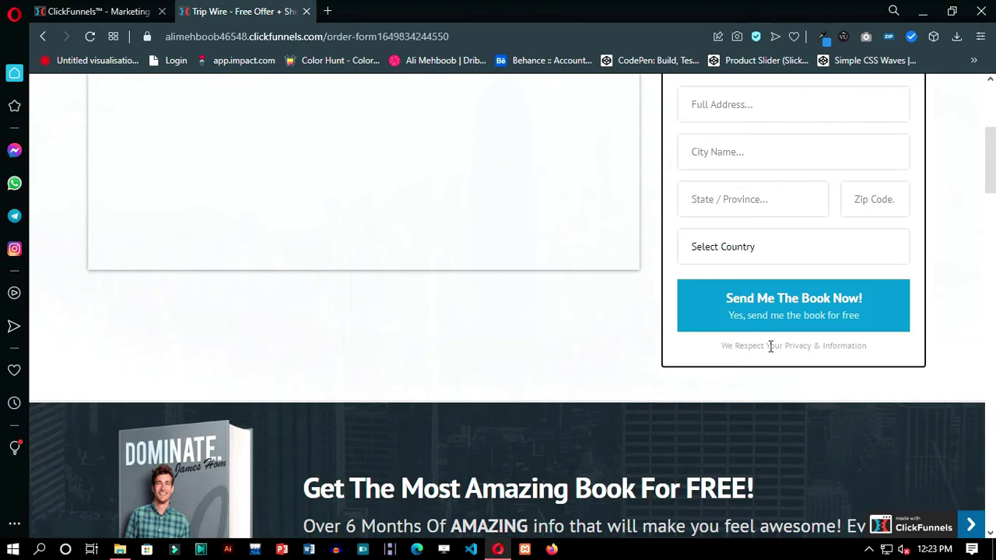
{"action": "scroll", "coordinate": [765, 371], "scroll_direction": "up", "scroll_amount": 3}
{"action": "scroll", "coordinate": [764, 386], "scroll_direction": "down", "scroll_amount": 1}
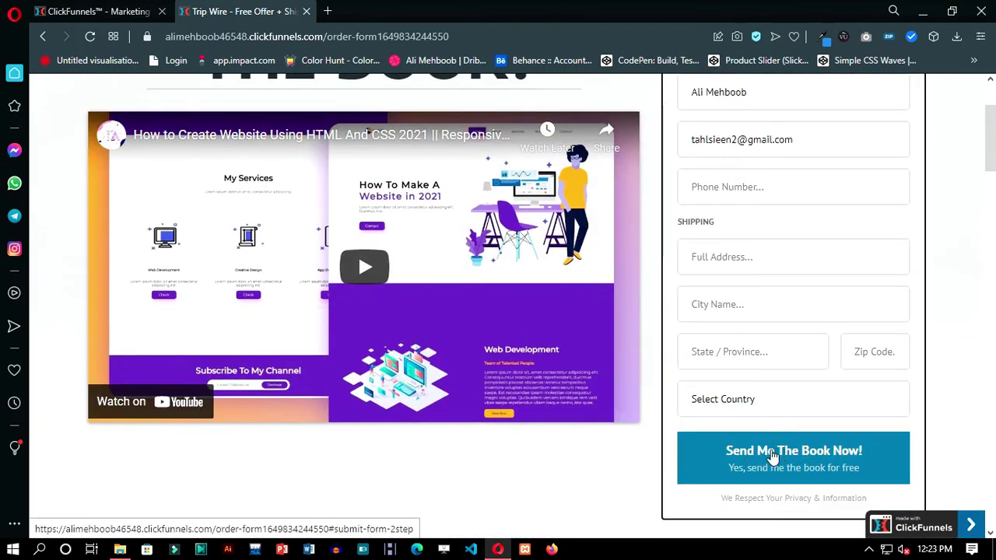
Step: Apply the Simple Order Confirmation template to the funnel's Order Confirmation step and open that page in the editor
{"action": "left_click", "coordinate": [124, 11]}
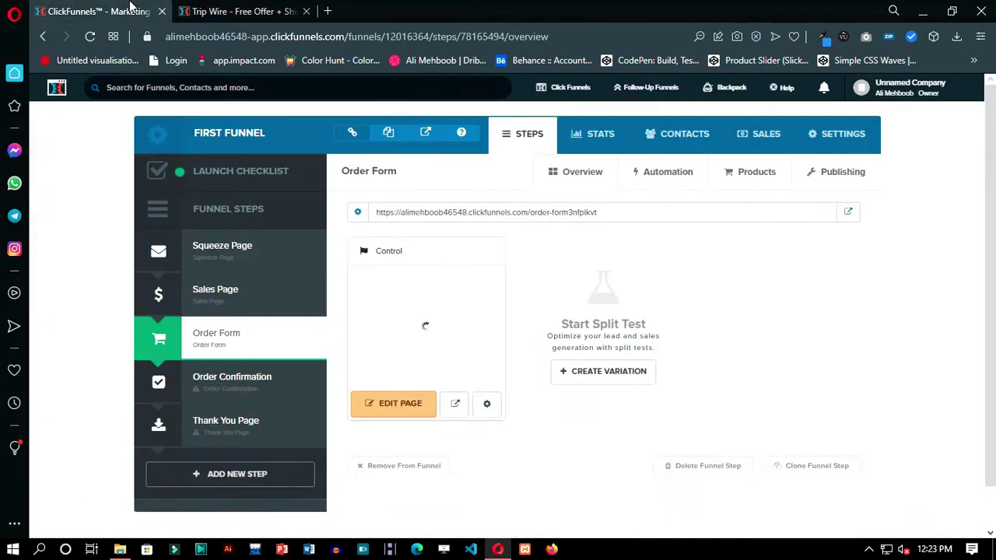
{"action": "left_click", "coordinate": [239, 384]}
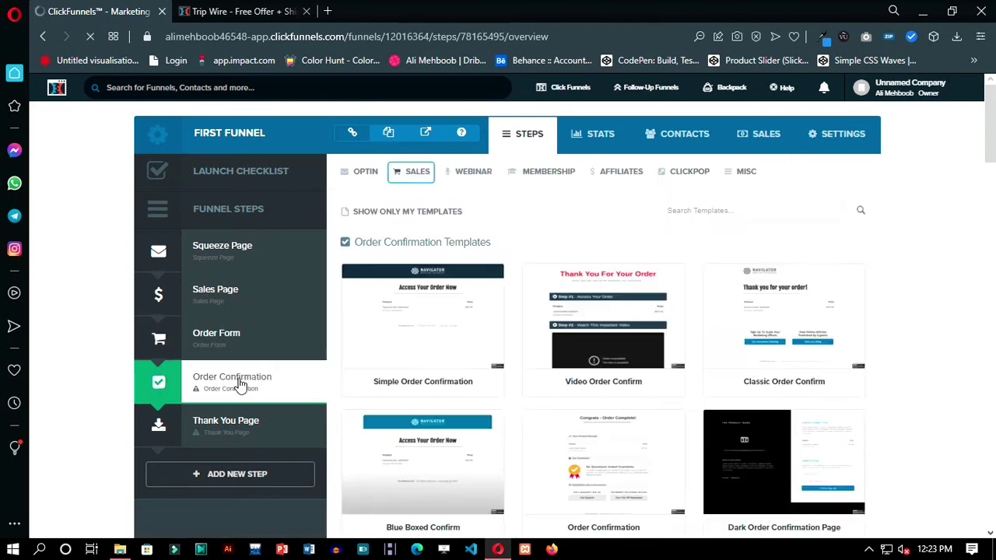
{"action": "left_click", "coordinate": [427, 315]}
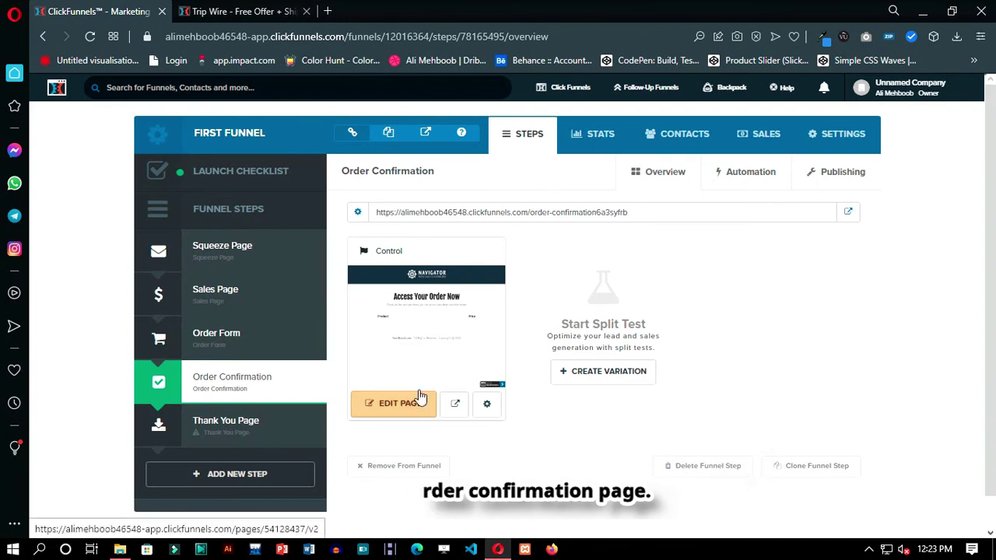
{"action": "left_click", "coordinate": [282, 10]}
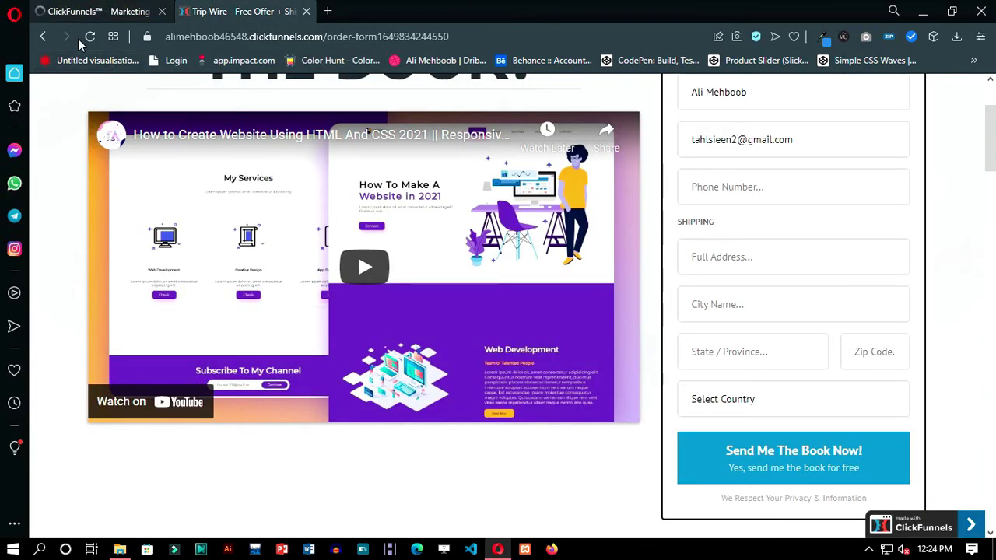
{"action": "left_click", "coordinate": [97, 11]}
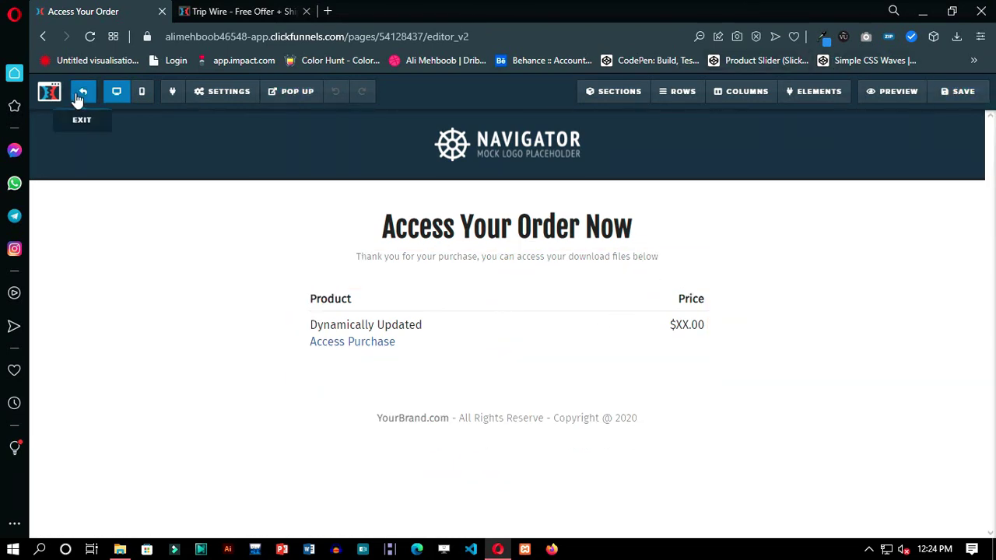
Step: Replace the order confirmation page's heading with "Download Your Course And Free Book" and save the page
{"action": "left_click", "coordinate": [629, 233]}
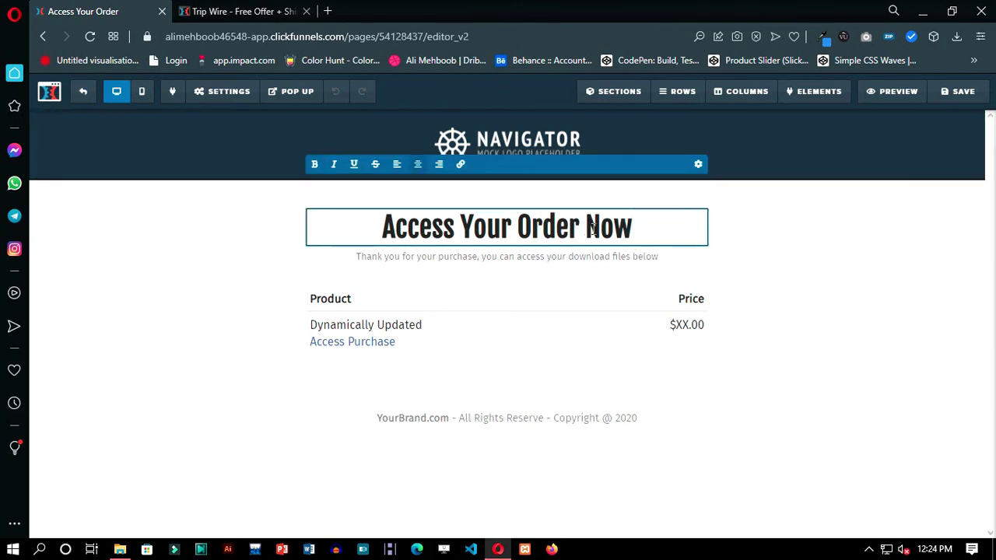
{"action": "left_click", "coordinate": [592, 228]}
{"action": "left_click_drag", "start_coordinate": [630, 226], "coordinate": [384, 230]}
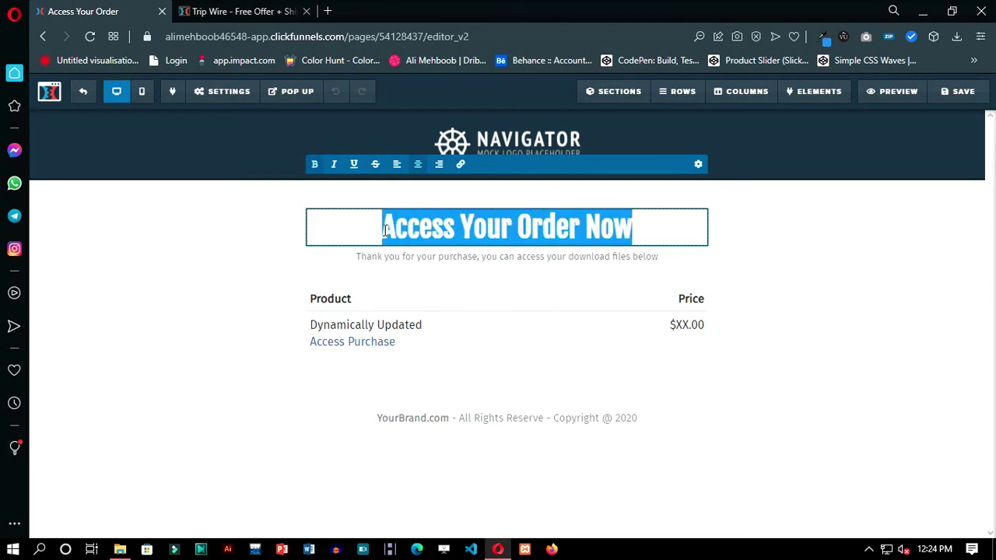
{"action": "type", "text": "Download"}
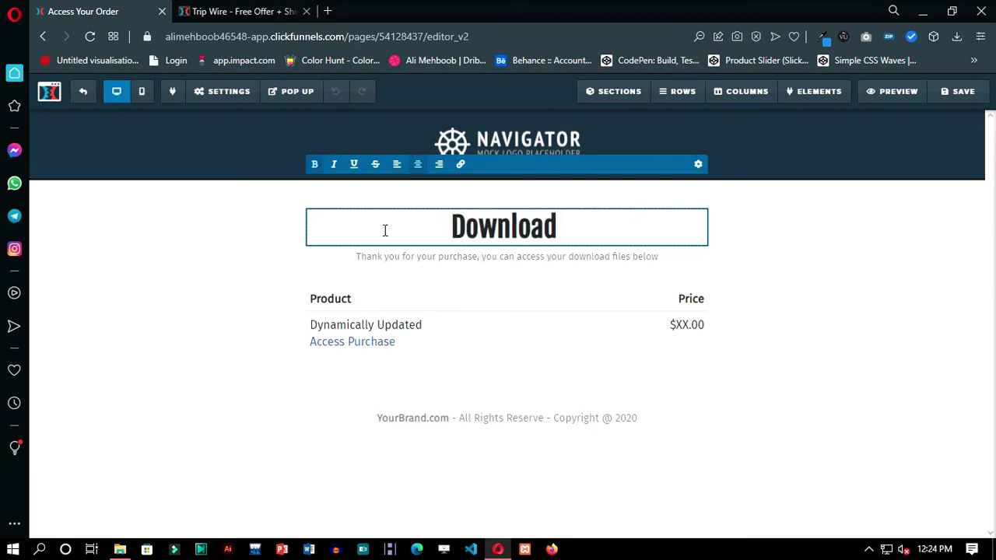
{"action": "type", "text": " Your Course "}
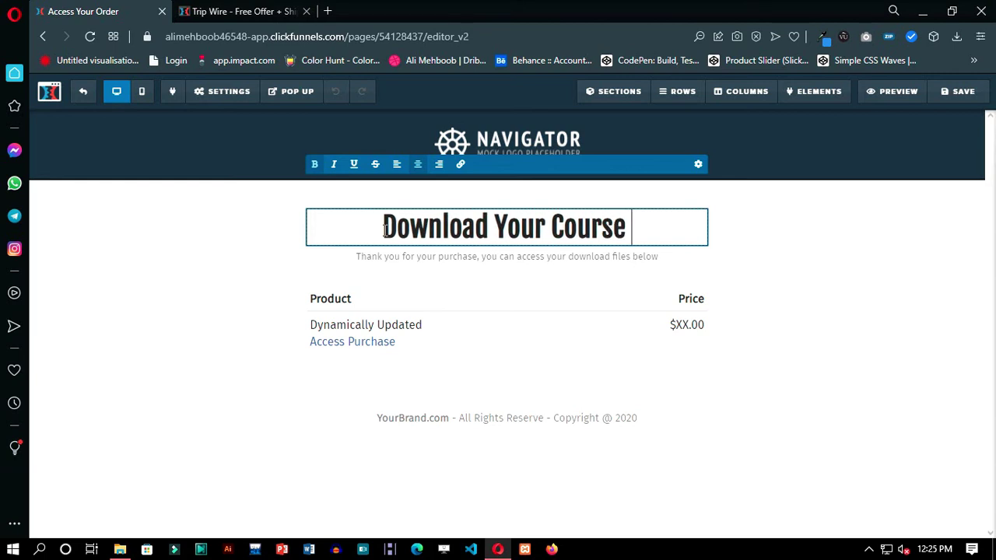
{"action": "type", "text": "And "}
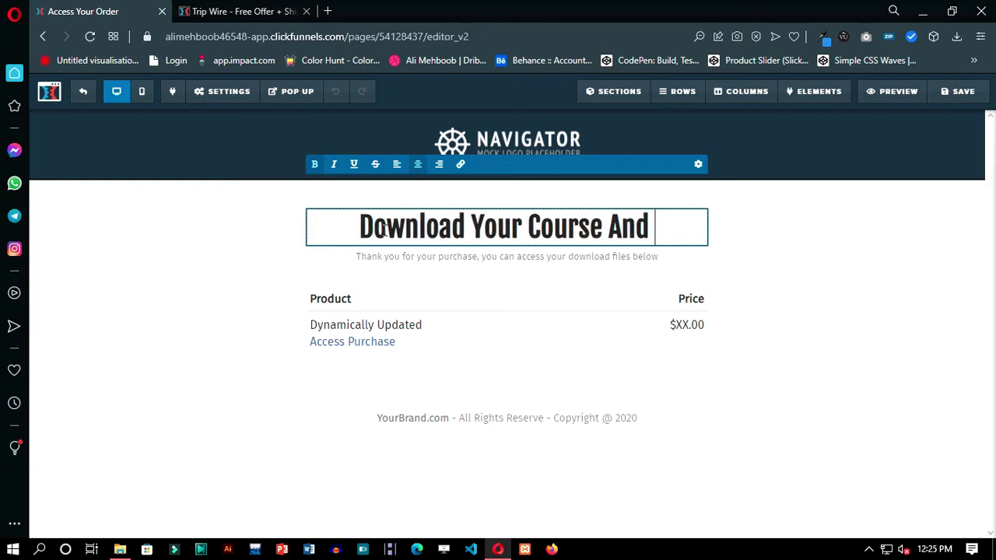
{"action": "type", "text": "Free Book"}
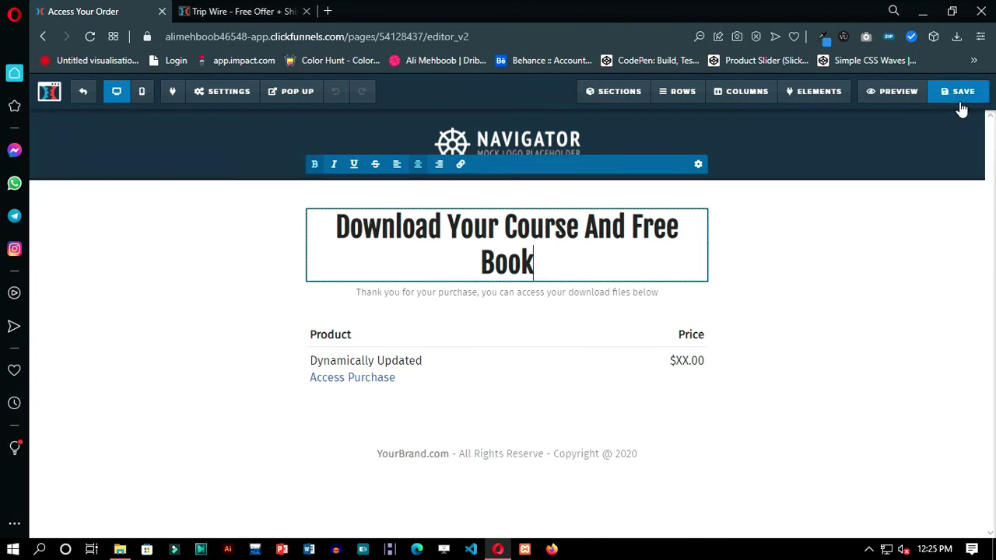
{"action": "left_click", "coordinate": [963, 95]}
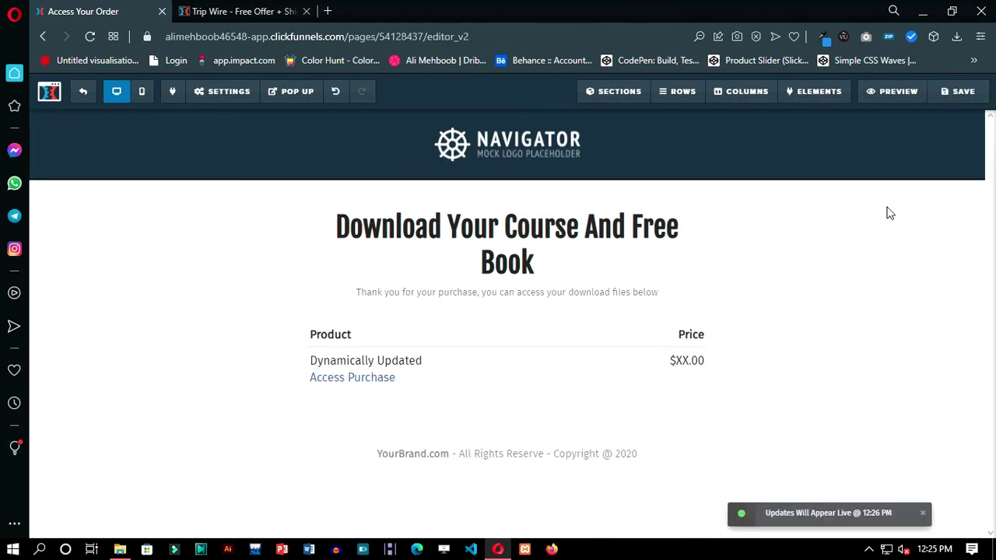
Step: Exit to the funnel steps, apply the Mother Funnel PLF FUNNEL - 7 template to the Thank You Page step and open it for editing
{"action": "left_click", "coordinate": [83, 93]}
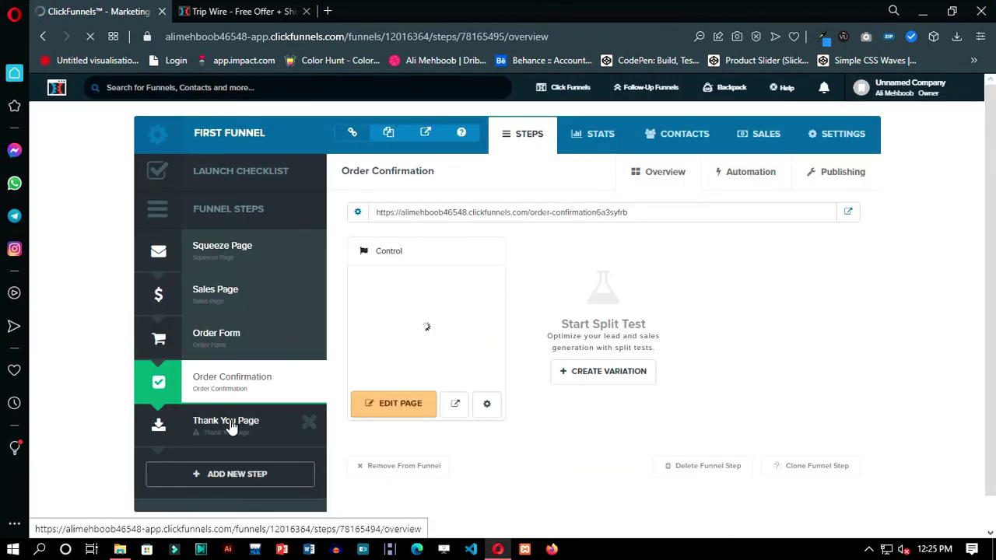
{"action": "left_click", "coordinate": [231, 427]}
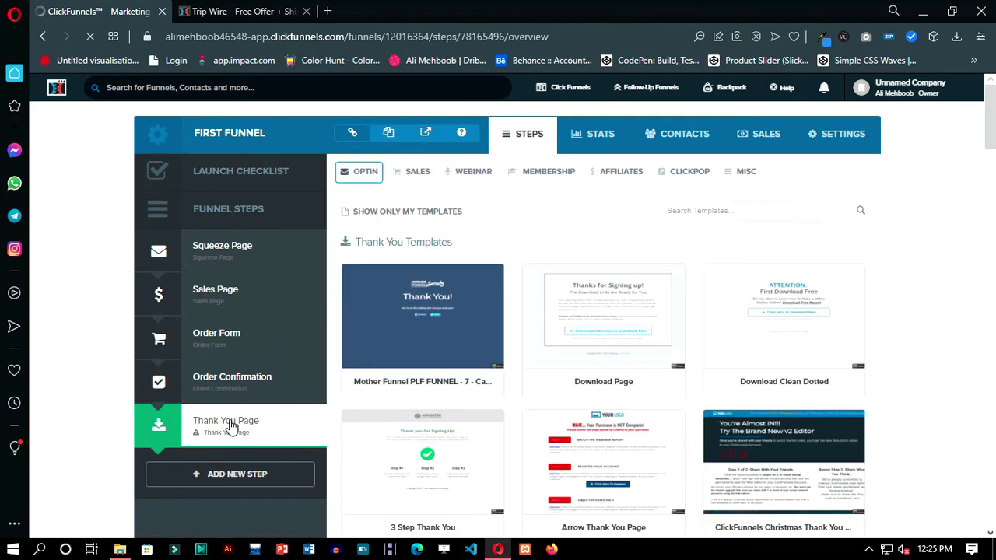
{"action": "mouse_move", "coordinate": [450, 335]}
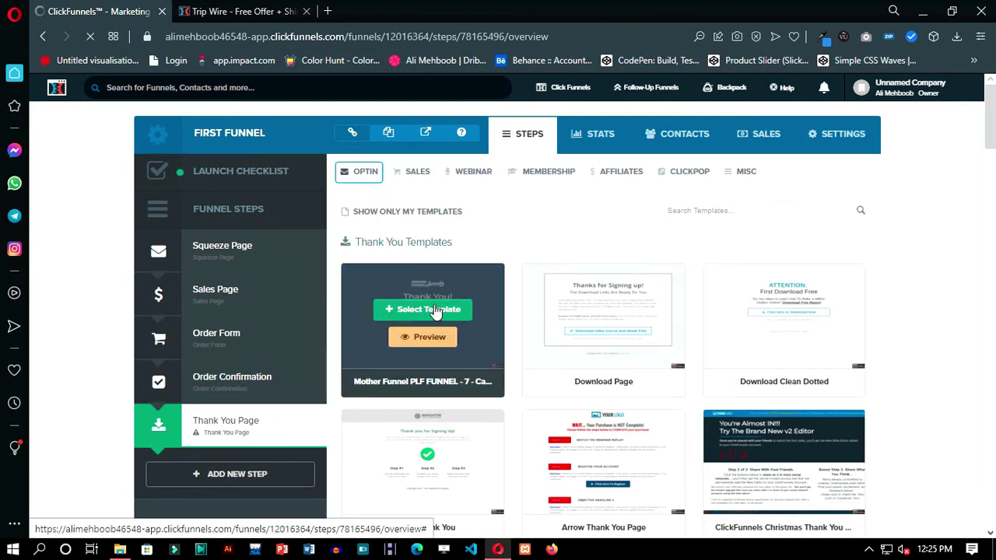
{"action": "left_click", "coordinate": [436, 310]}
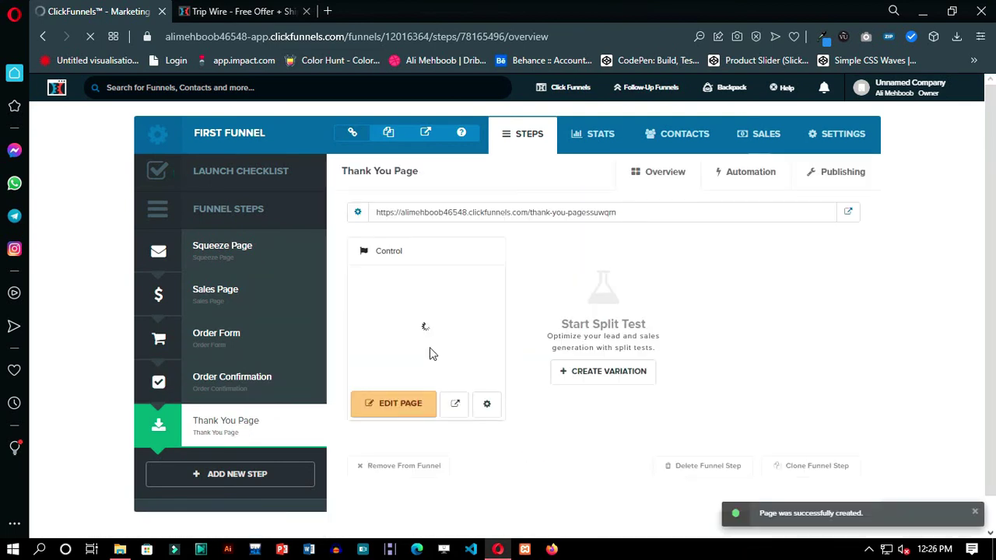
{"action": "left_click", "coordinate": [397, 403]}
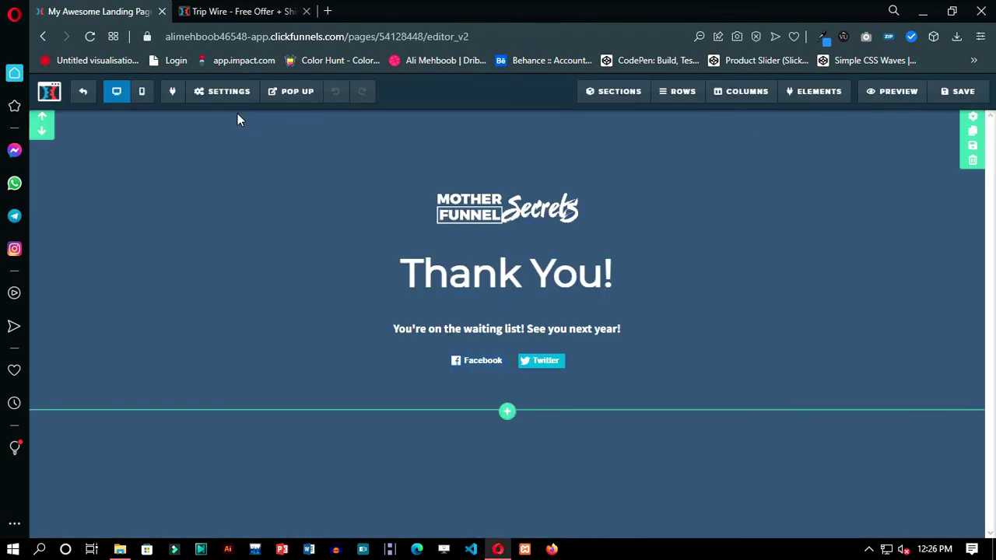
Step: Set the thank you page's SEO title to "Thank You!" in its SEO meta data
{"action": "left_click", "coordinate": [224, 94]}
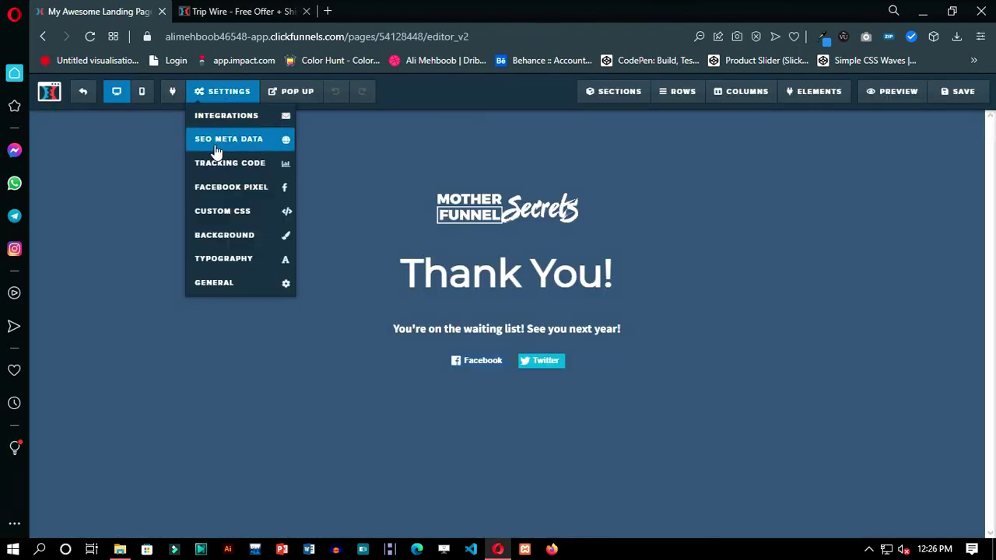
{"action": "left_click", "coordinate": [217, 140]}
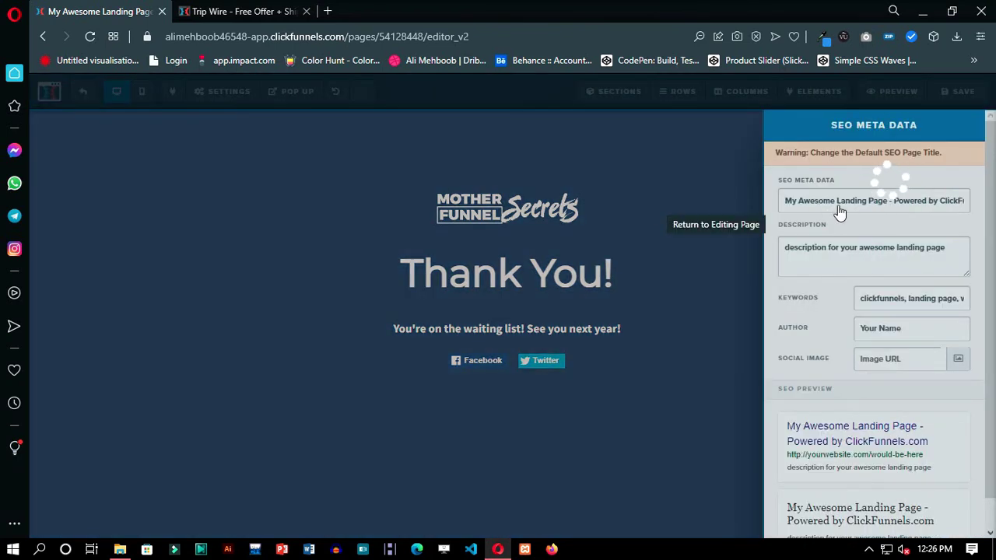
{"action": "triple_click", "coordinate": [838, 205]}
{"action": "left_click", "coordinate": [890, 204]}
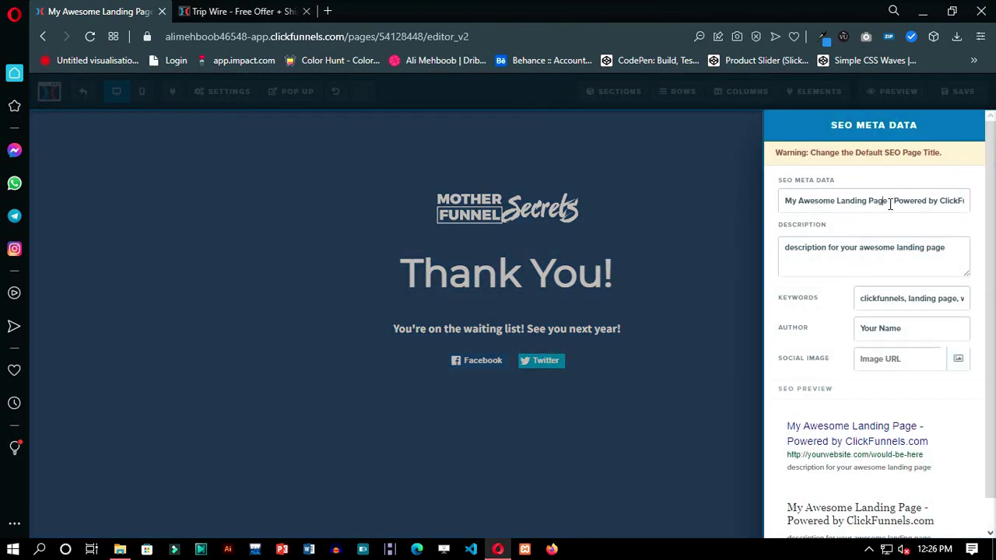
{"action": "left_click_drag", "start_coordinate": [935, 204], "coordinate": [816, 204]}
{"action": "key", "text": "BackSpace"}
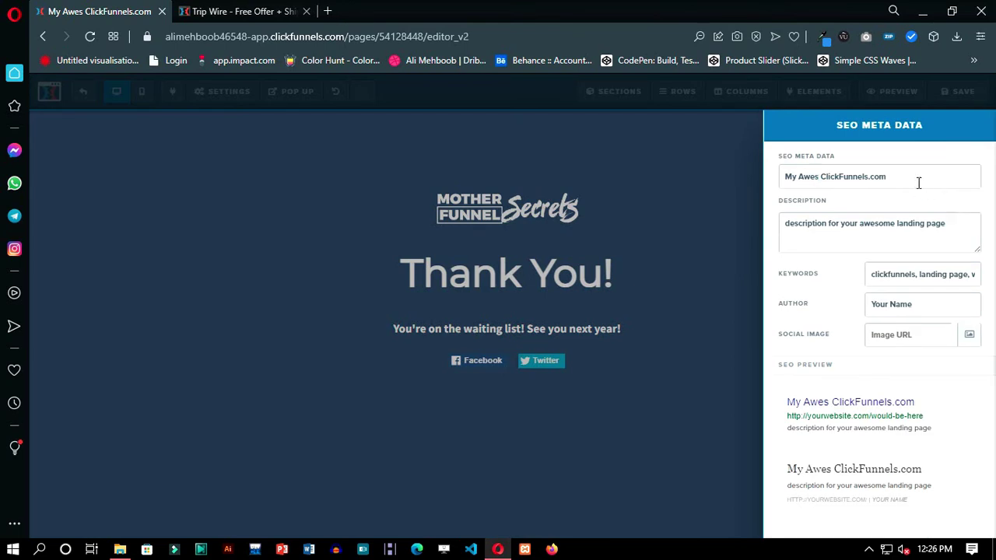
{"action": "left_click_drag", "start_coordinate": [918, 182], "coordinate": [770, 186]}
{"action": "key", "text": "BackSpace"}
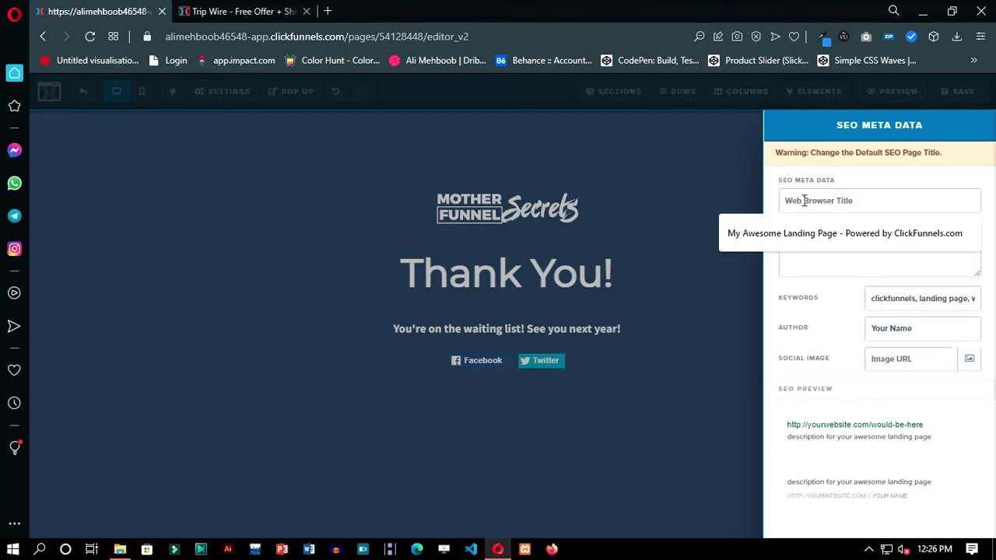
{"action": "type", "text": "Thank You "}
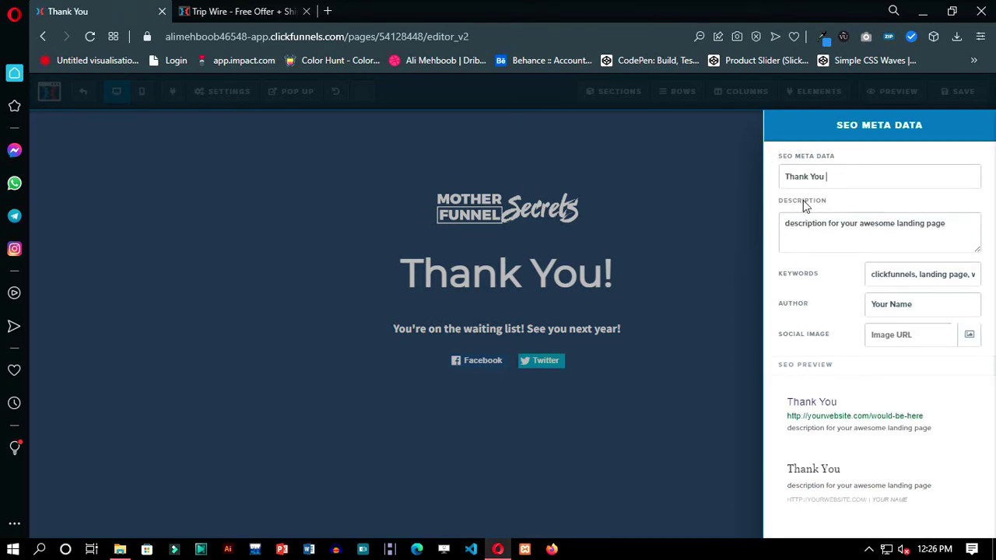
{"action": "type", "text": "!"}
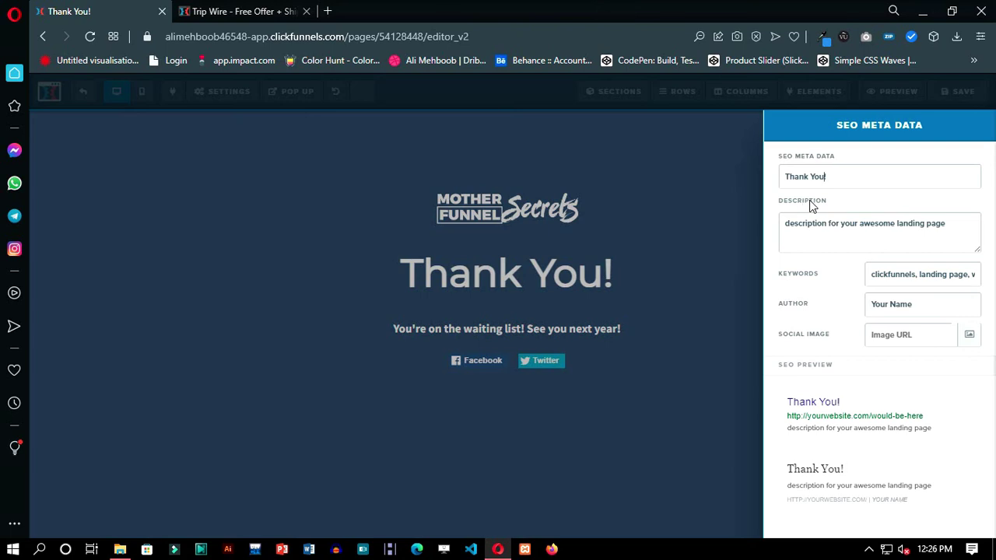
{"action": "left_click", "coordinate": [673, 222]}
Step: Look over the thank you page's email integration settings and the available integration choices, leaving them unchanged
{"action": "left_click", "coordinate": [213, 91]}
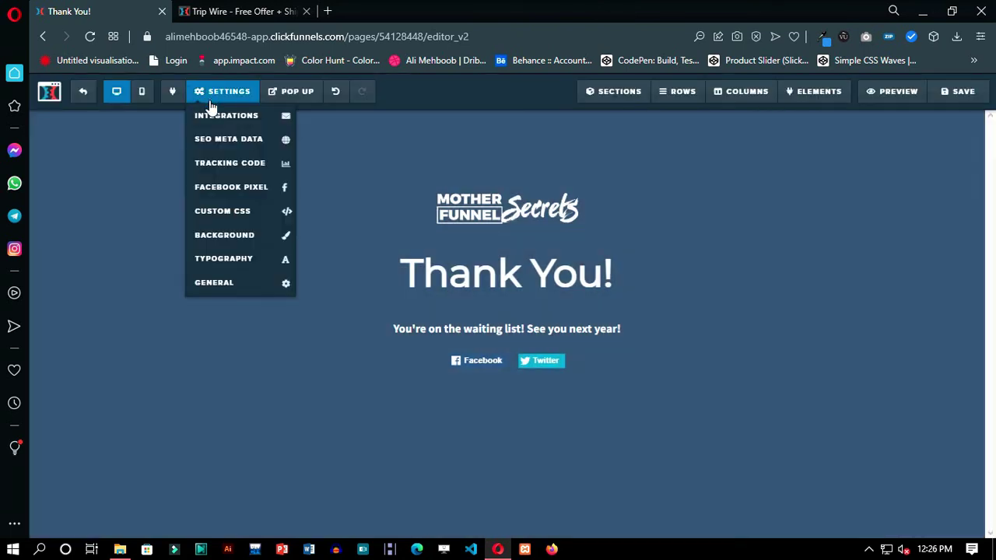
{"action": "left_click", "coordinate": [222, 117]}
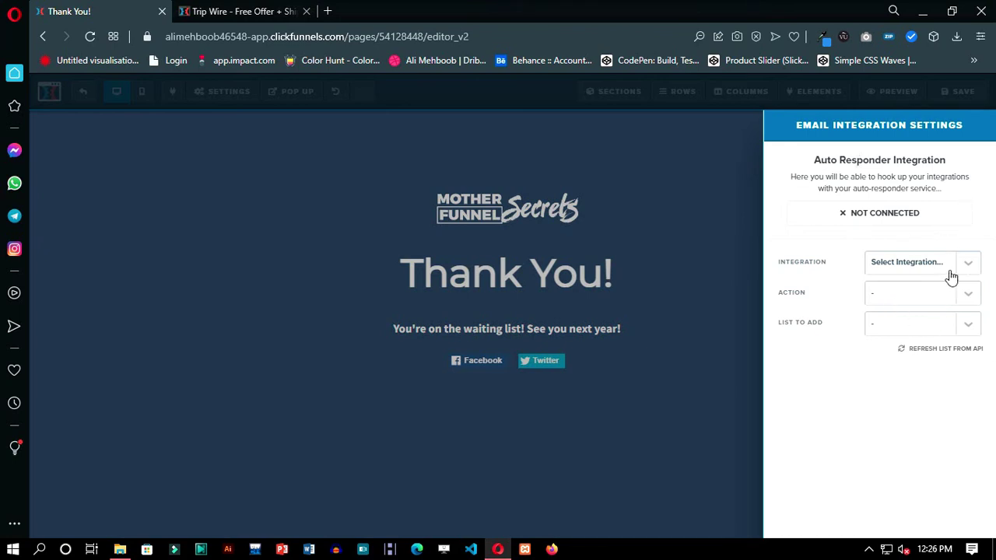
{"action": "left_click", "coordinate": [957, 268]}
{"action": "left_click", "coordinate": [711, 313]}
{"action": "left_click", "coordinate": [476, 204]}
Step: Try black, red and navy as the thank you page's background color, and restore the slate blue from the recently used colors
{"action": "left_click", "coordinate": [227, 95]}
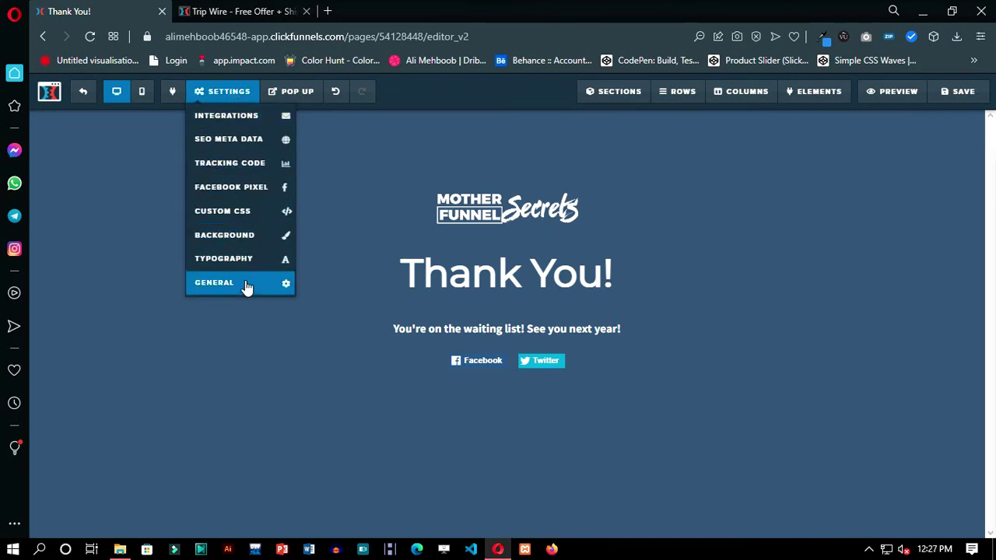
{"action": "left_click", "coordinate": [248, 235]}
{"action": "left_click", "coordinate": [967, 226]}
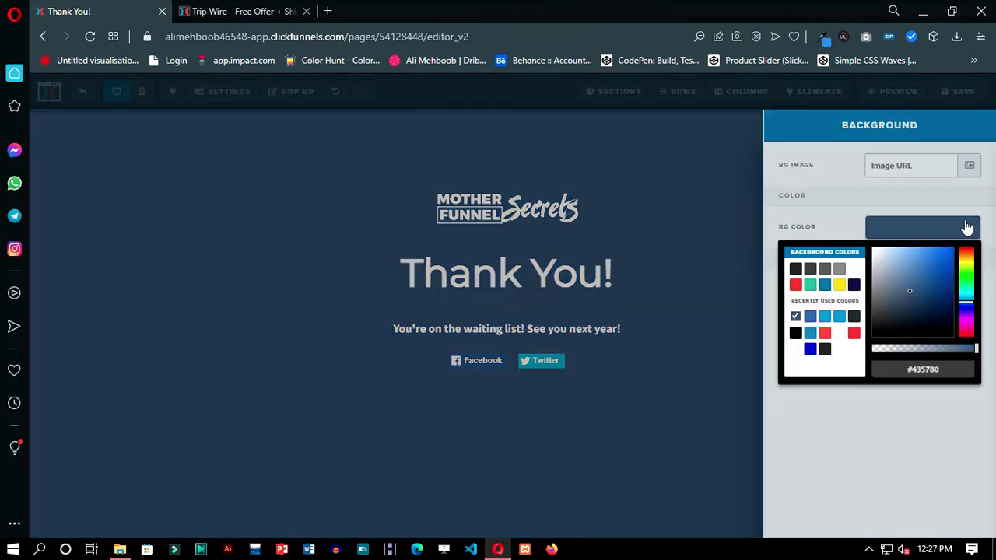
{"action": "left_click", "coordinate": [795, 285]}
{"action": "left_click", "coordinate": [795, 269]}
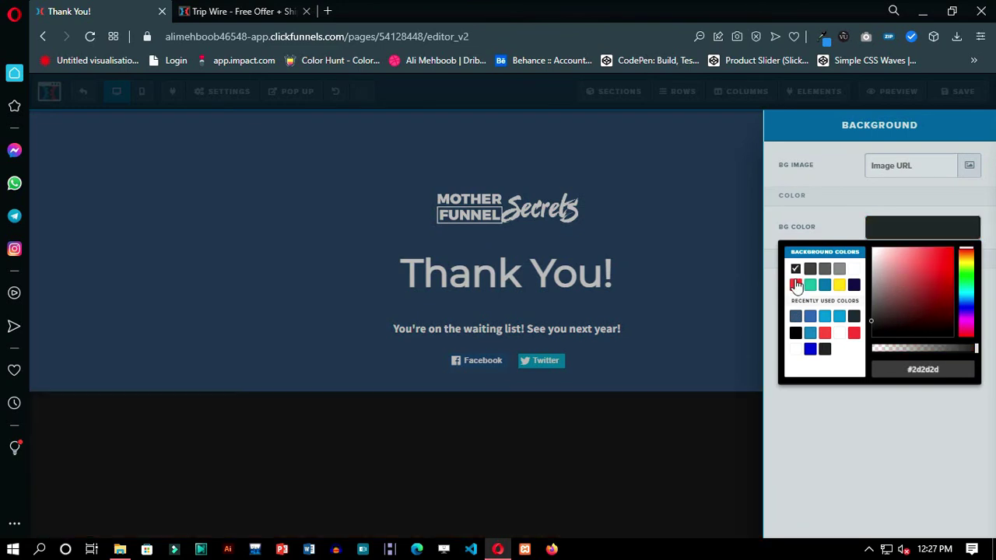
{"action": "left_click", "coordinate": [797, 285]}
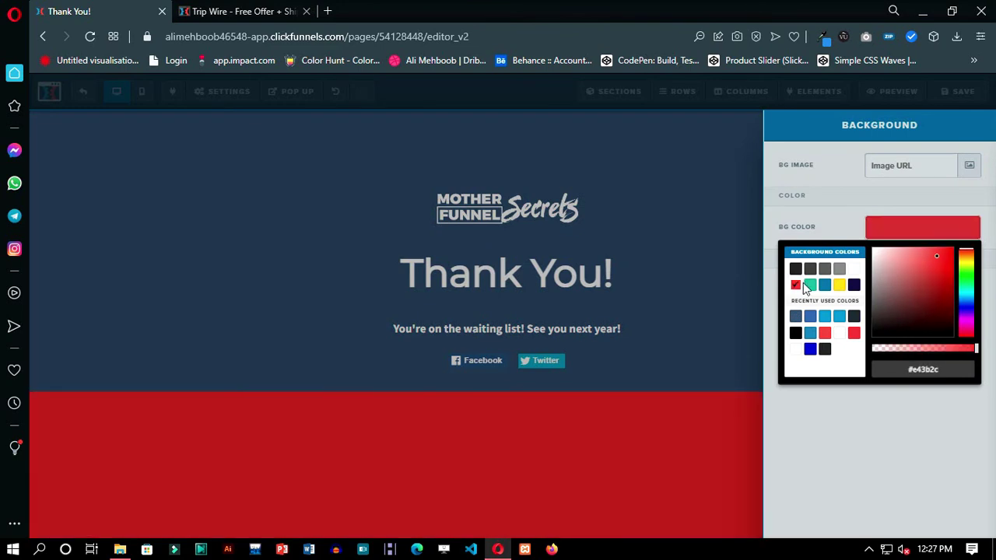
{"action": "left_click", "coordinate": [853, 285]}
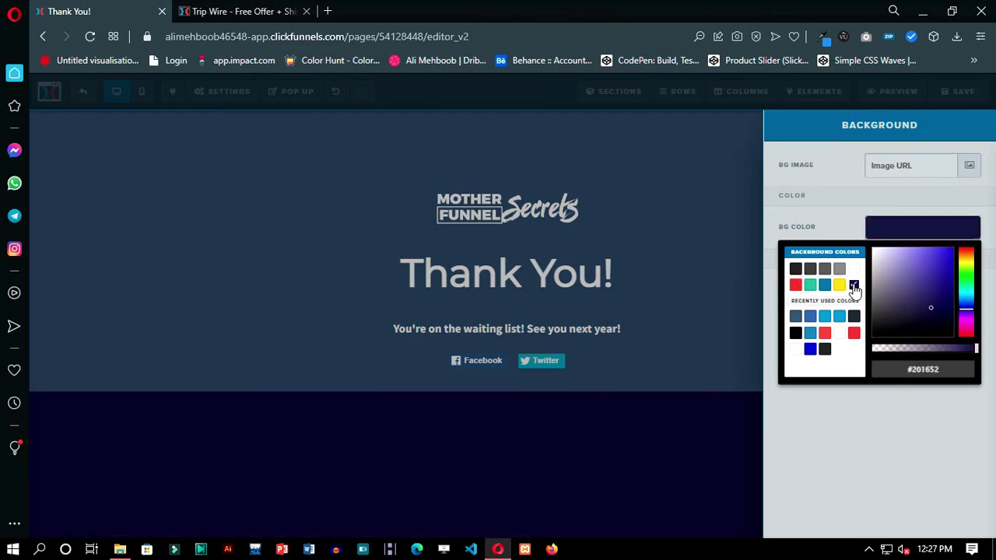
{"action": "left_click", "coordinate": [795, 319]}
{"action": "left_click", "coordinate": [794, 195]}
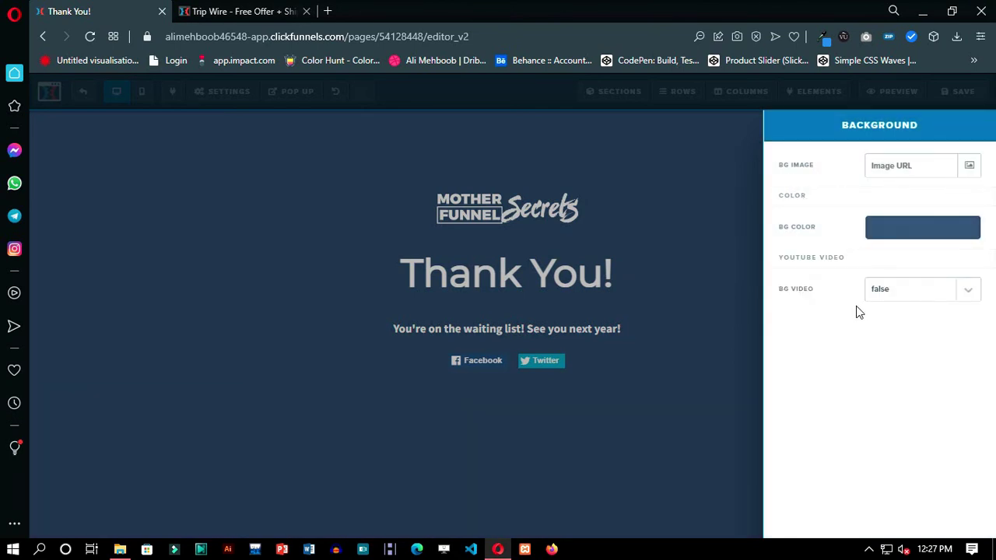
{"action": "left_click", "coordinate": [725, 260]}
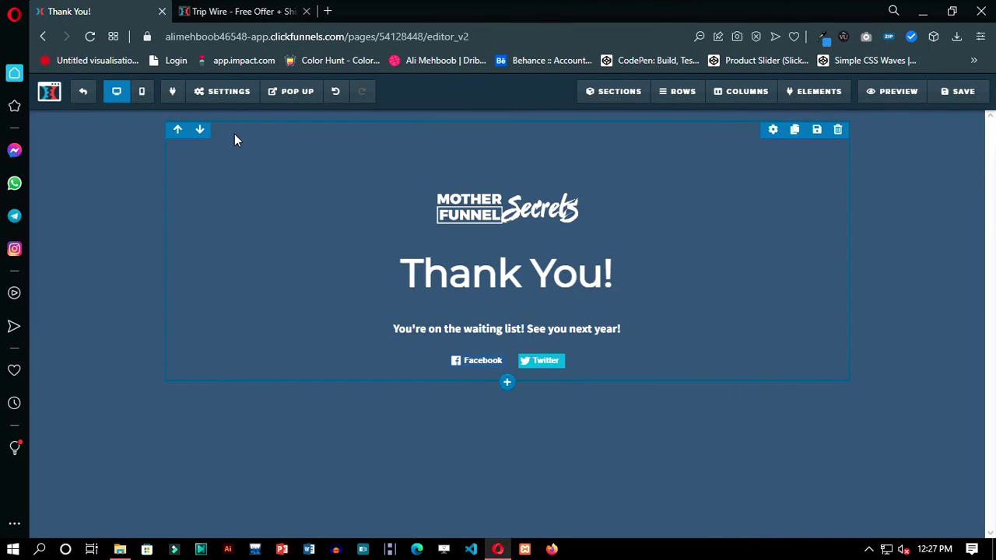
{"action": "mouse_move", "coordinate": [221, 92]}
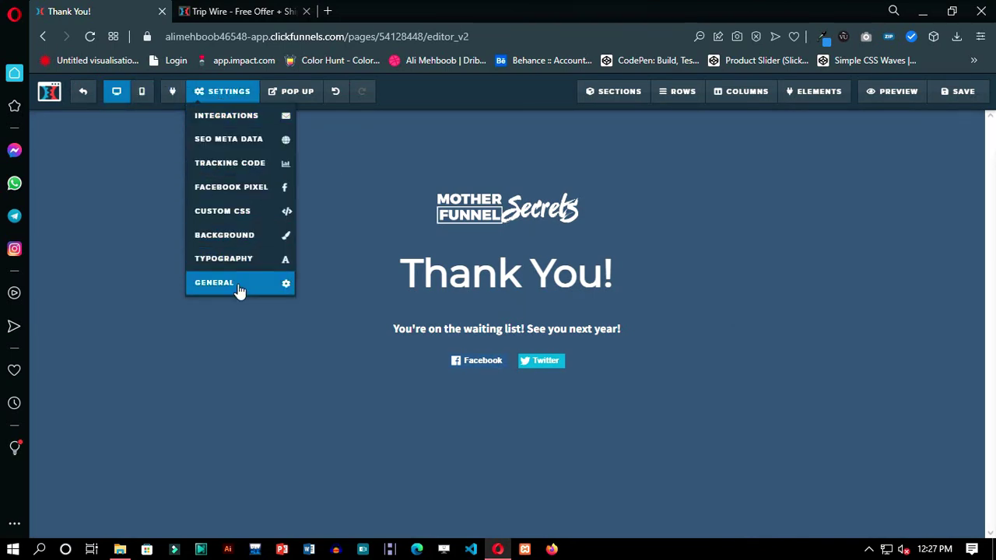